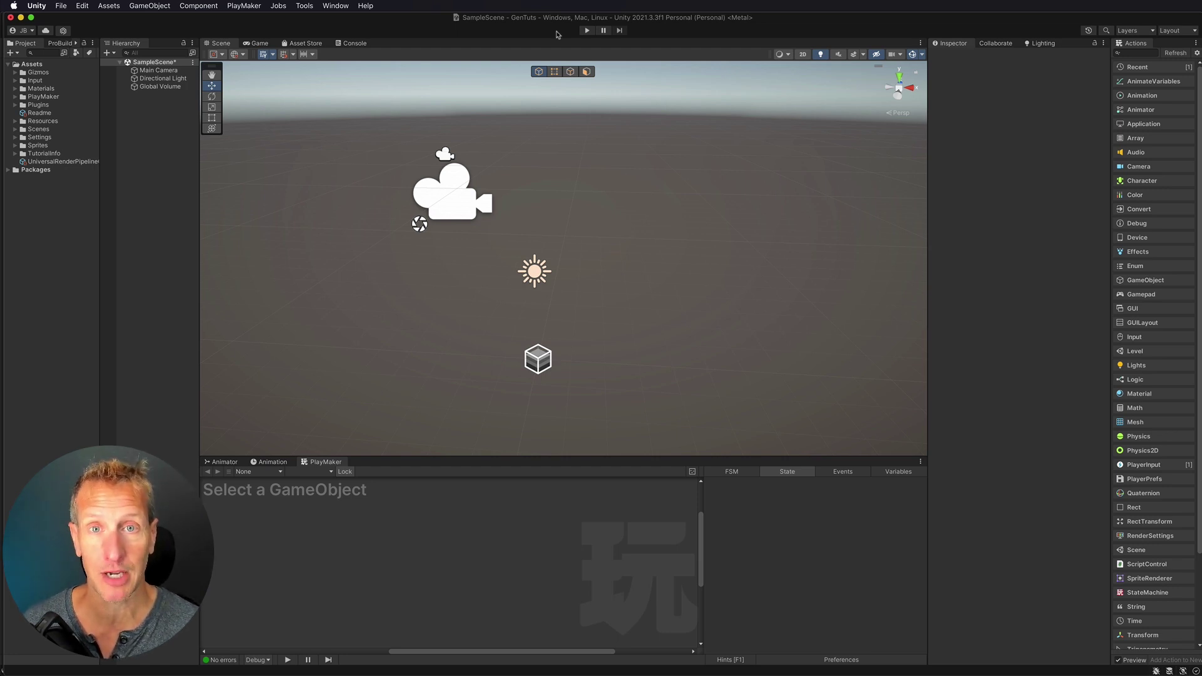
# - Create a ProBuilder cylinder with 6 sides, a Center pivot and a size of 10 × 1 × 10
pyautogui.rightClick(142, 114)
pyautogui.click(62, 43)
pyautogui.click(25, 53)
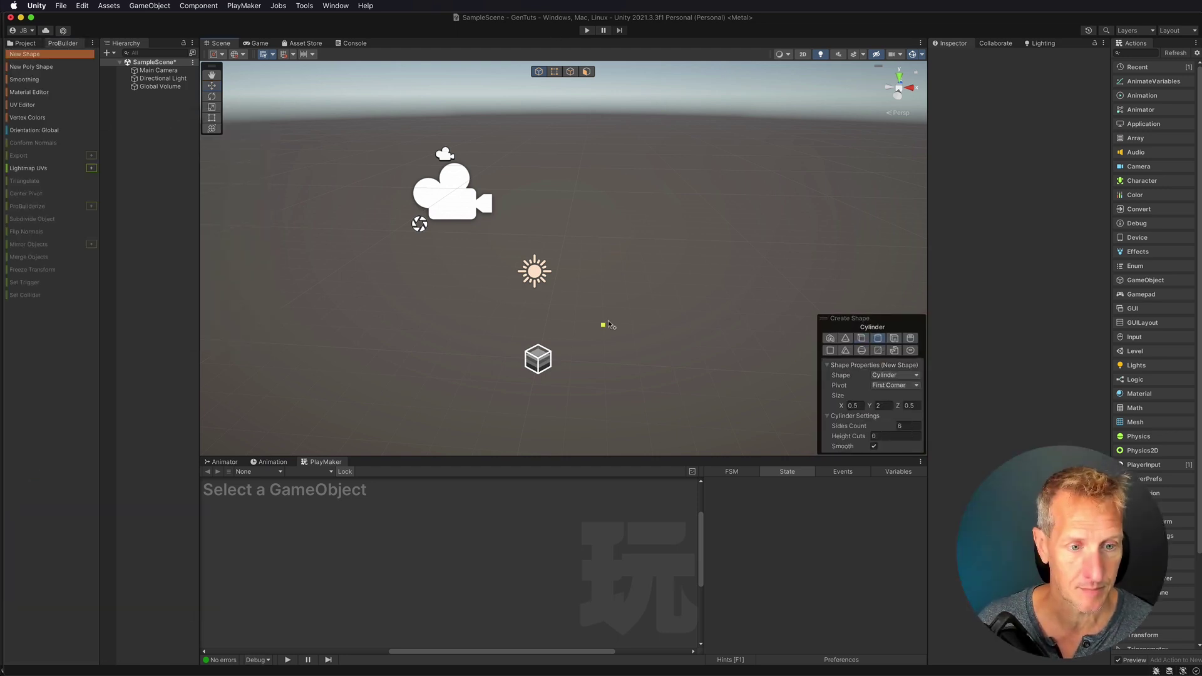
pyautogui.moveTo(409, 286); pyautogui.dragTo(688, 413)
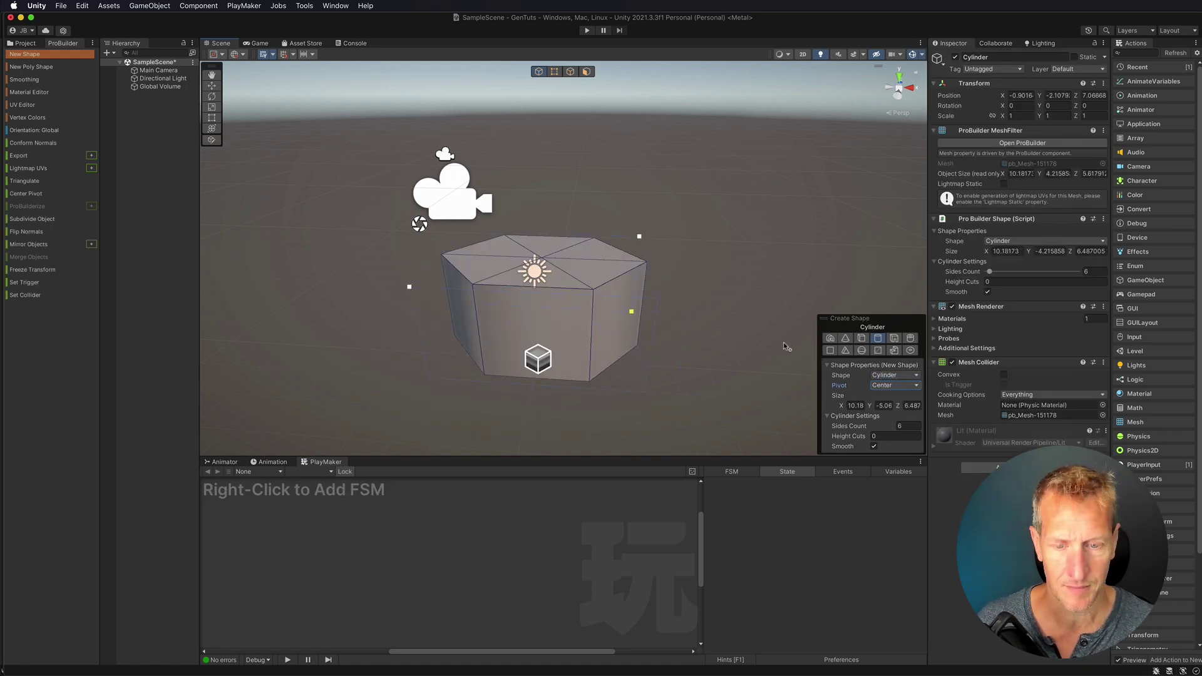
pyautogui.click(783, 372)
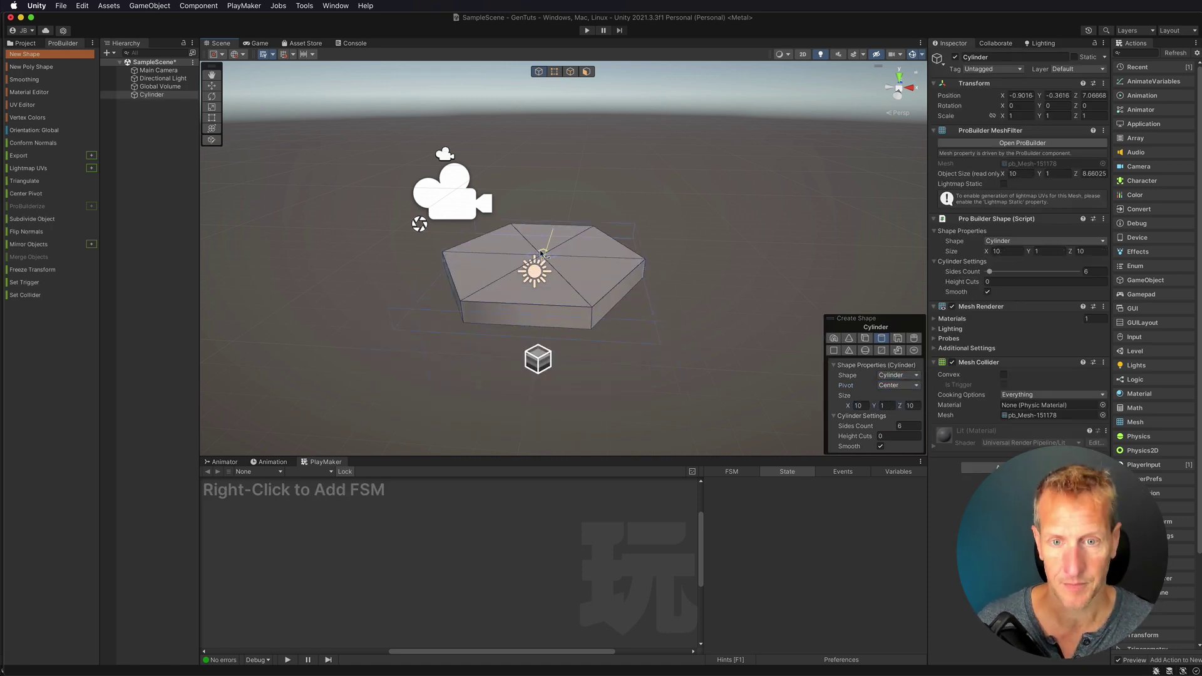
# - Rename the cylinder as Floor and reset its transform
pyautogui.click(152, 95)
pyautogui.press('Return')
pyautogui.write('Floor')
pyautogui.press('Return')
pyautogui.click(1102, 83)
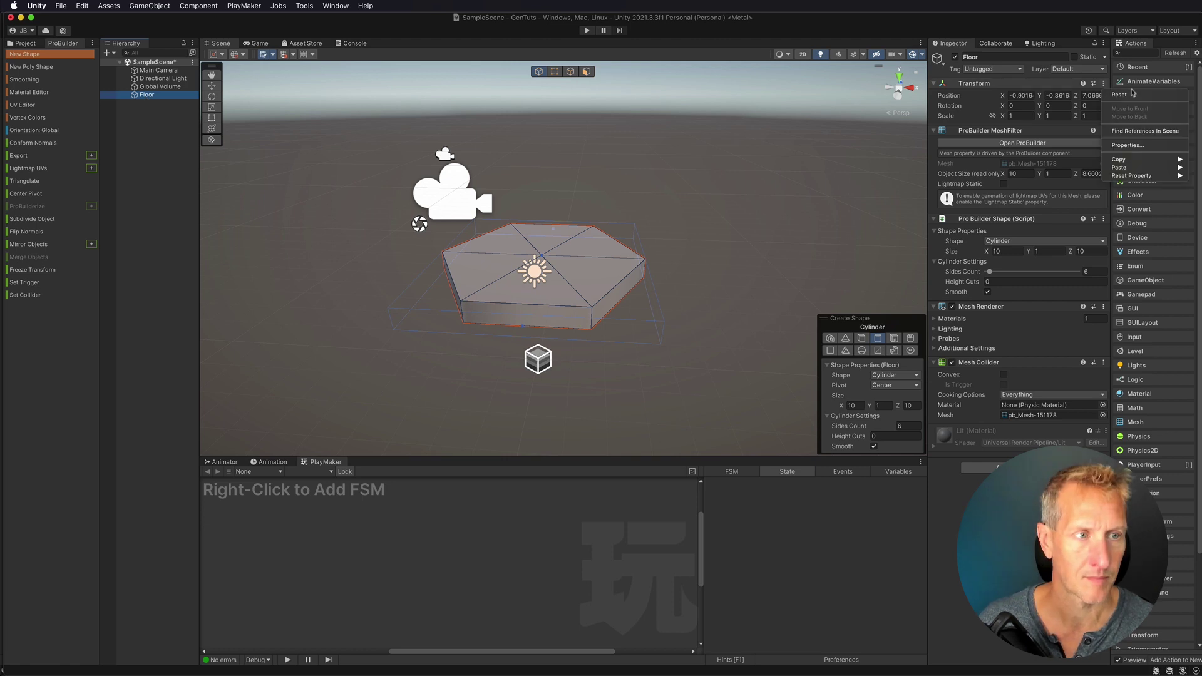
pyautogui.click(1127, 93)
# - Inset all top faces of the Floor and sink them to form a hexagonal arena with raised walls
pyautogui.click(586, 71)
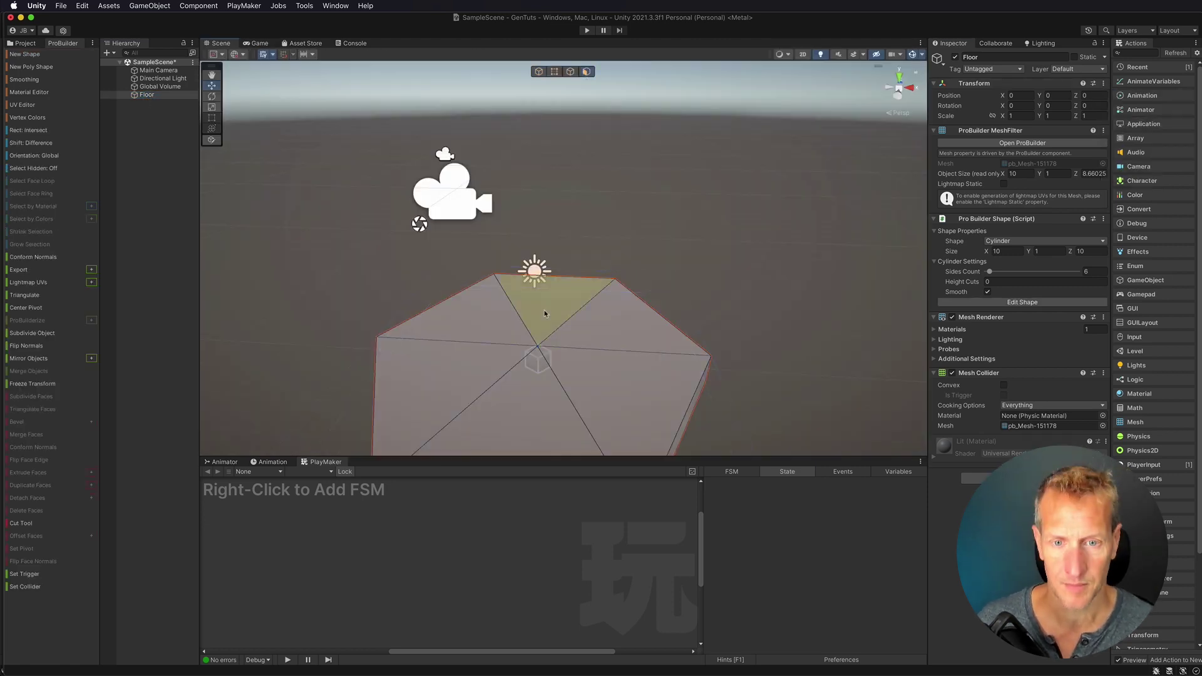
pyautogui.moveTo(545, 313); pyautogui.dragTo(325, 223)
pyautogui.press('f')
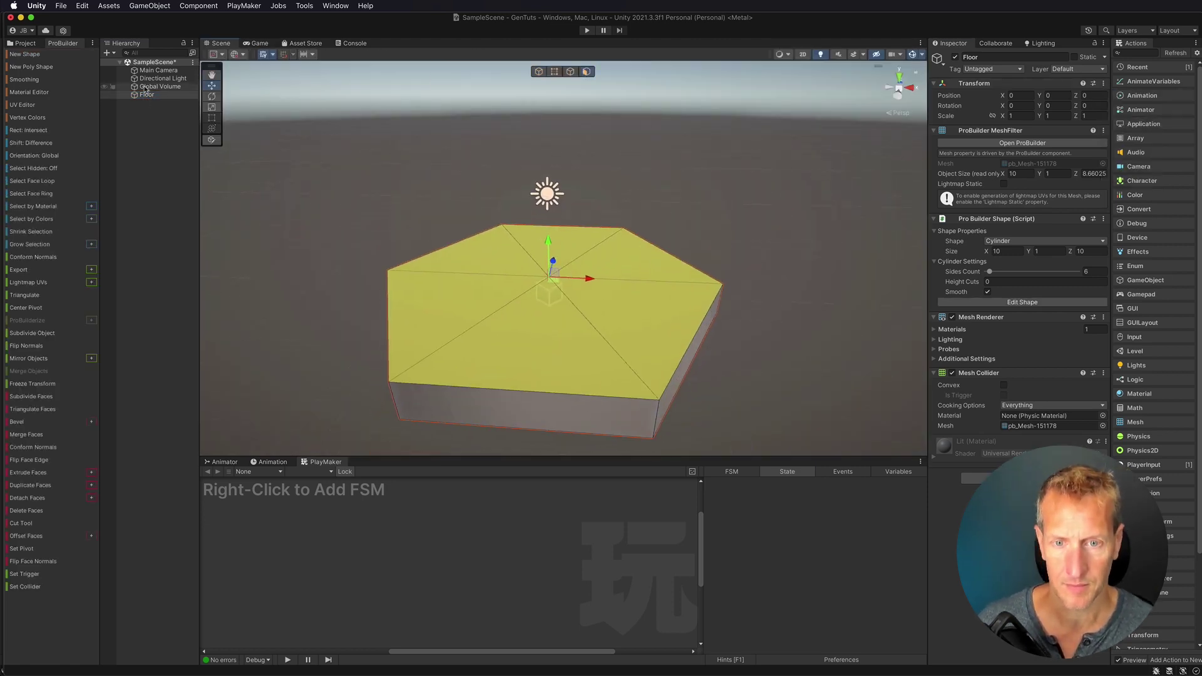
pyautogui.click(22, 437)
pyautogui.keyDown('shift'); pyautogui.moveTo(548, 243); pyautogui.dragTo(548, 254); pyautogui.keyUp('shift')
pyautogui.click(157, 118)
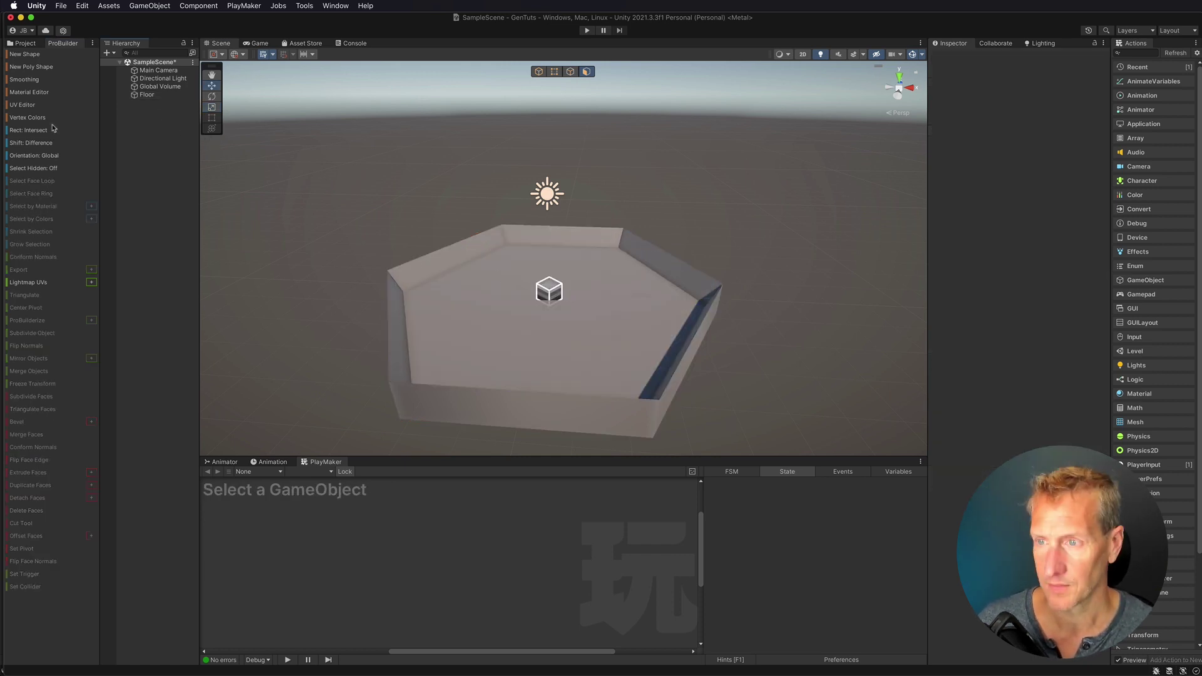
# - Apply the Floor Mat material to the Floor object
pyautogui.click(25, 43)
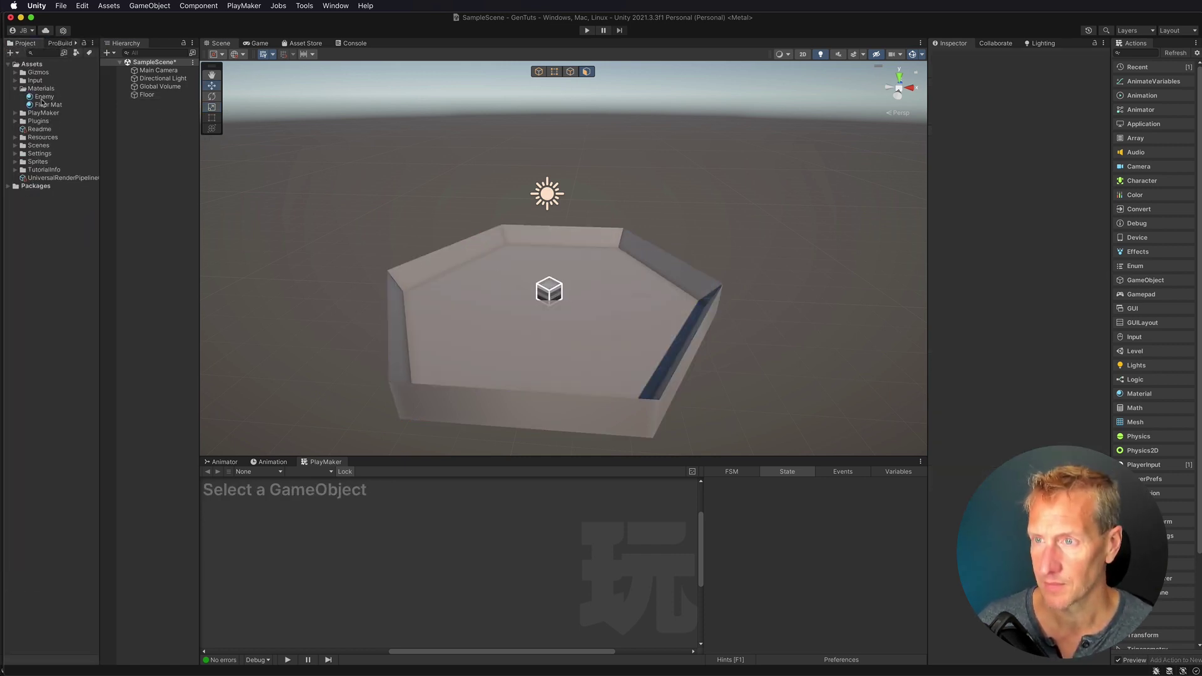
pyautogui.moveTo(42, 103); pyautogui.dragTo(519, 278)
pyautogui.click(145, 95)
pyautogui.rightClick(144, 95)
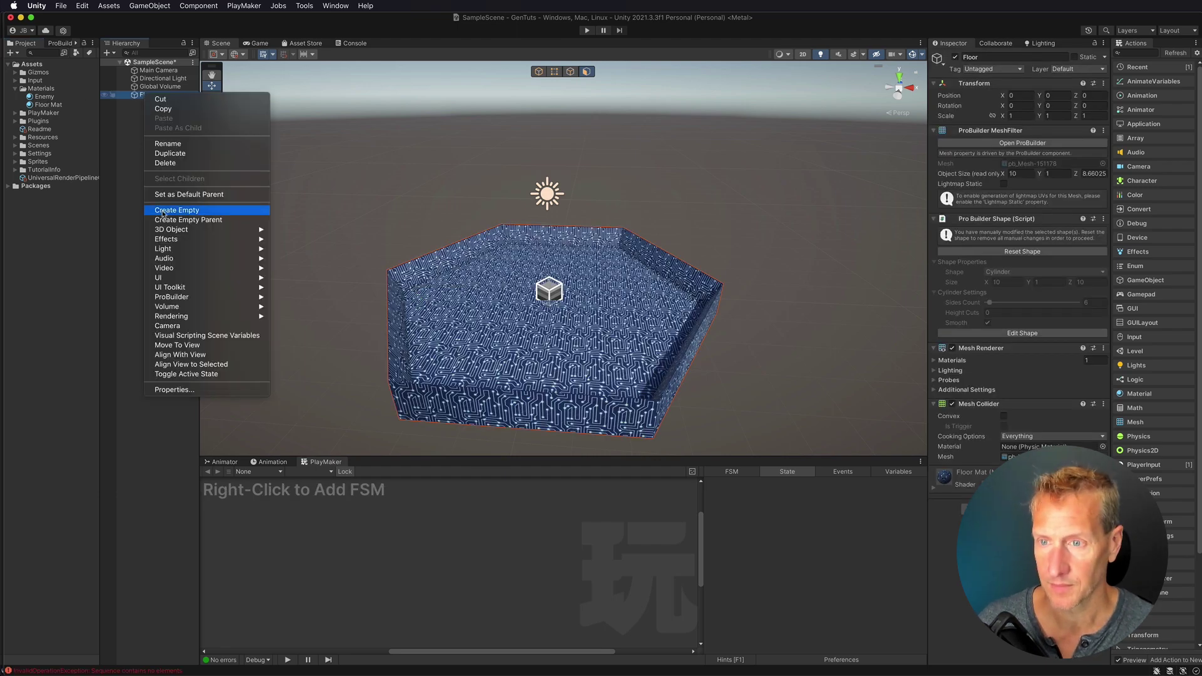
pyautogui.press('Escape')
# - Create a ProBuilder cube sized 0.6 × 2 × 0.6 standing near the centre of the arena floor
pyautogui.click(63, 43)
pyautogui.click(25, 54)
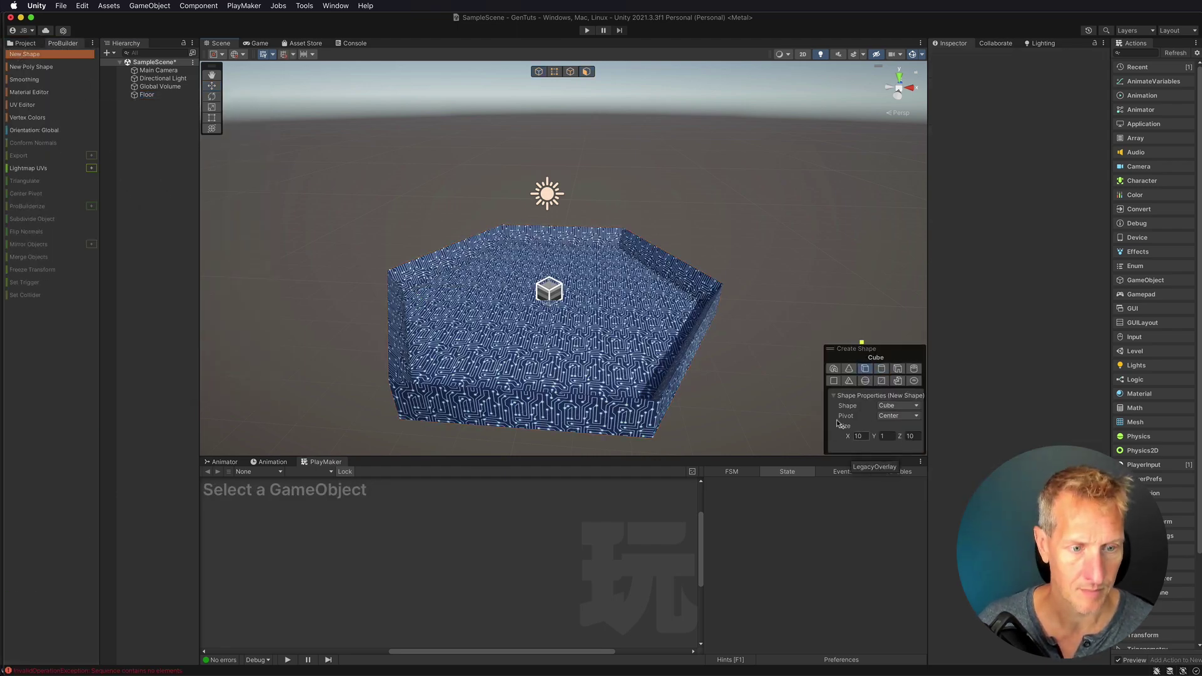
pyautogui.click(859, 436)
pyautogui.write('0.6')
pyautogui.press('Tab')
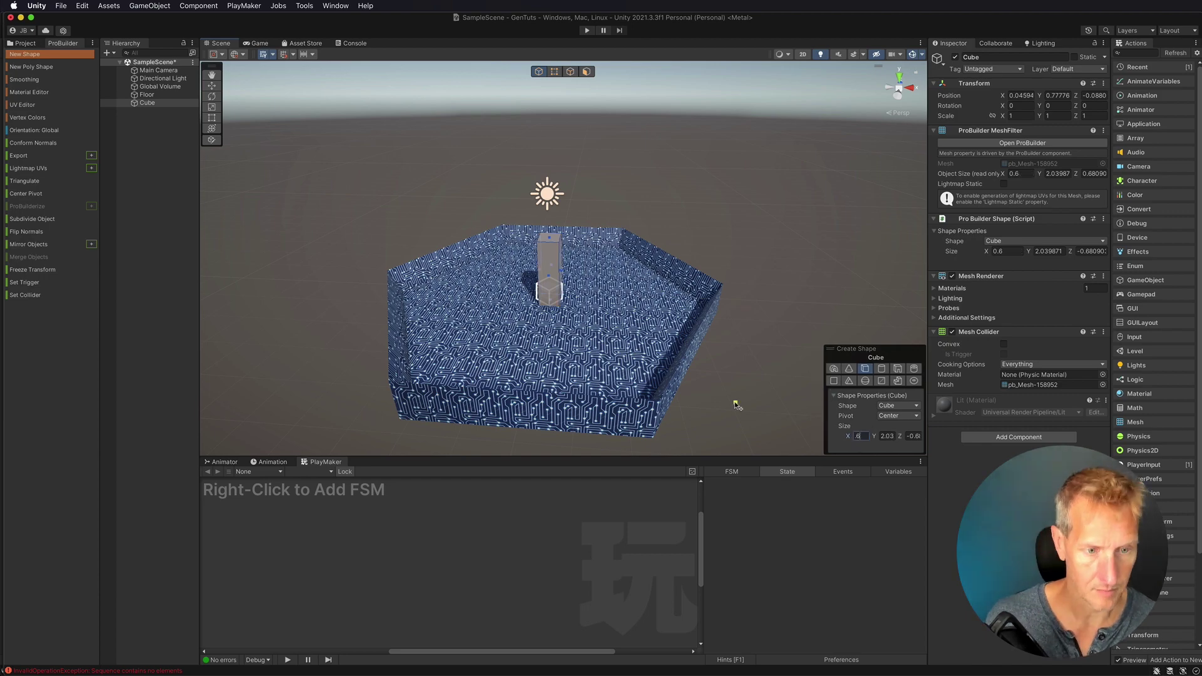
pyautogui.write('2')
pyautogui.press('Tab')
pyautogui.write('0.6')
pyautogui.press('Return')
pyautogui.moveTo(521, 298); pyautogui.dragTo(576, 114, button='right')
pyautogui.press('Escape')
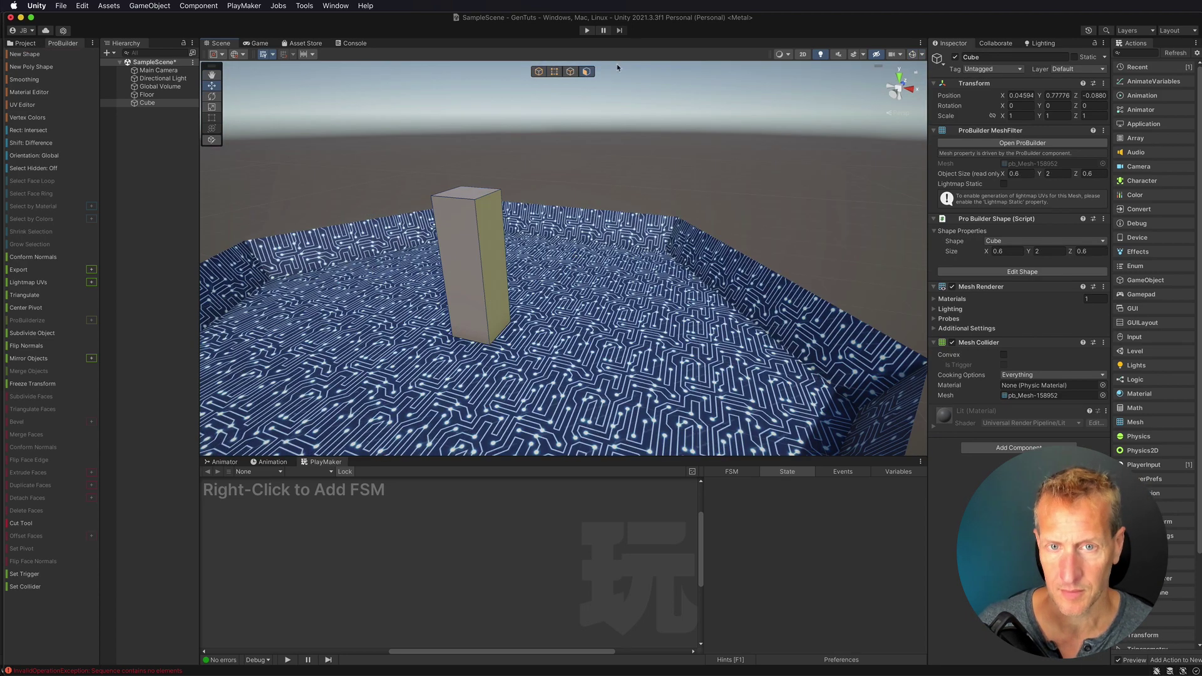
# - Insert three horizontal edge loops around the upright cube, spread along its height
pyautogui.click(555, 71)
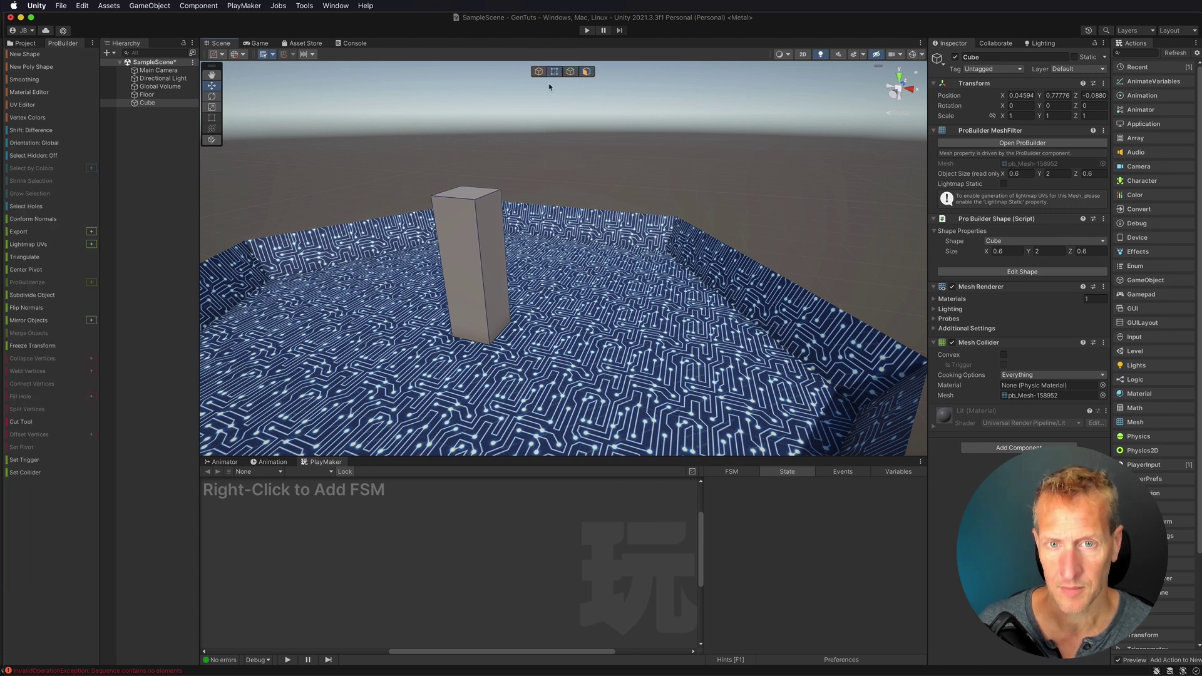
pyautogui.click(28, 473)
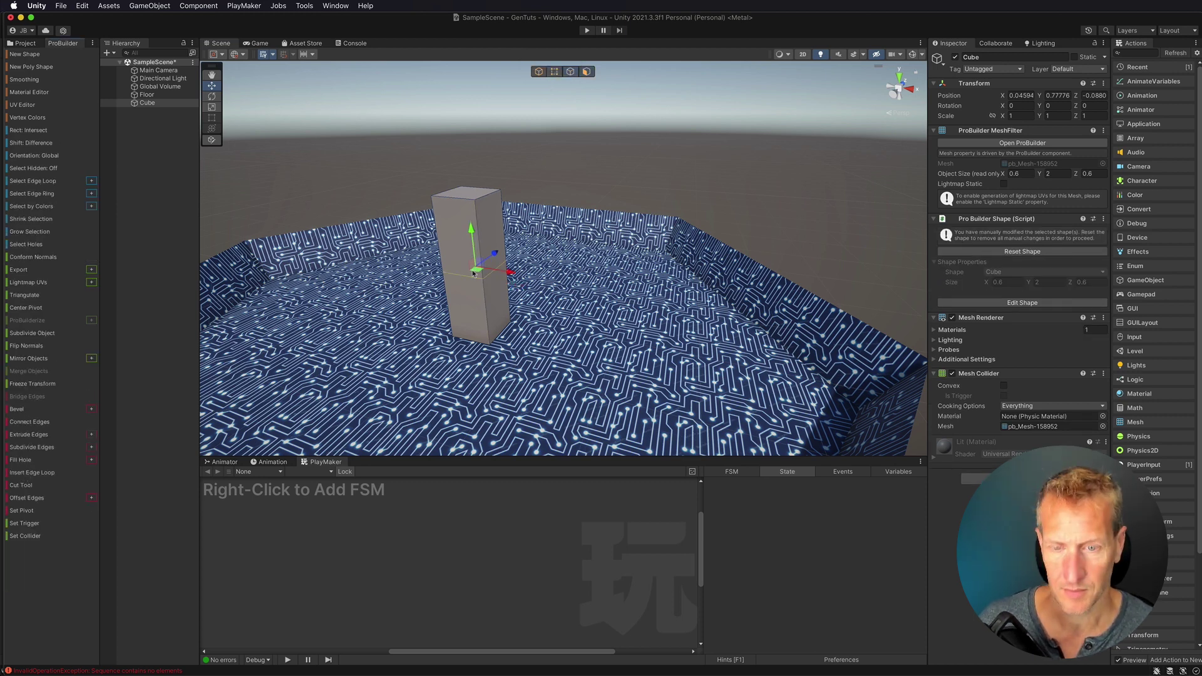
pyautogui.click(28, 473)
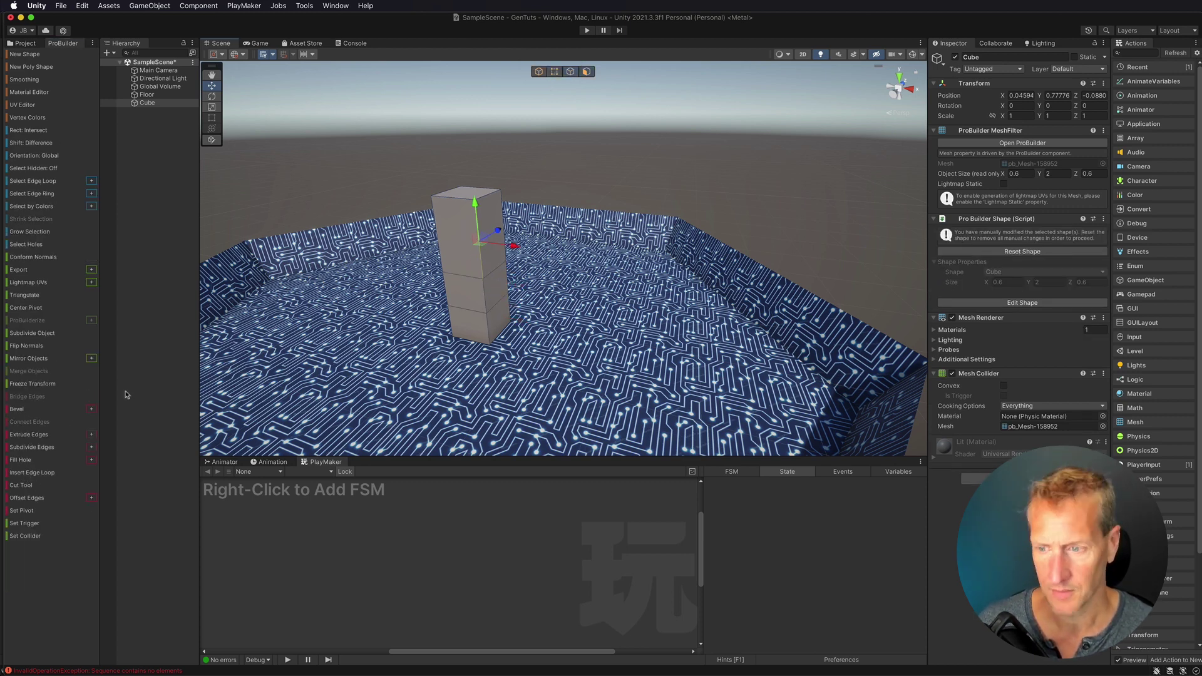
pyautogui.click(28, 472)
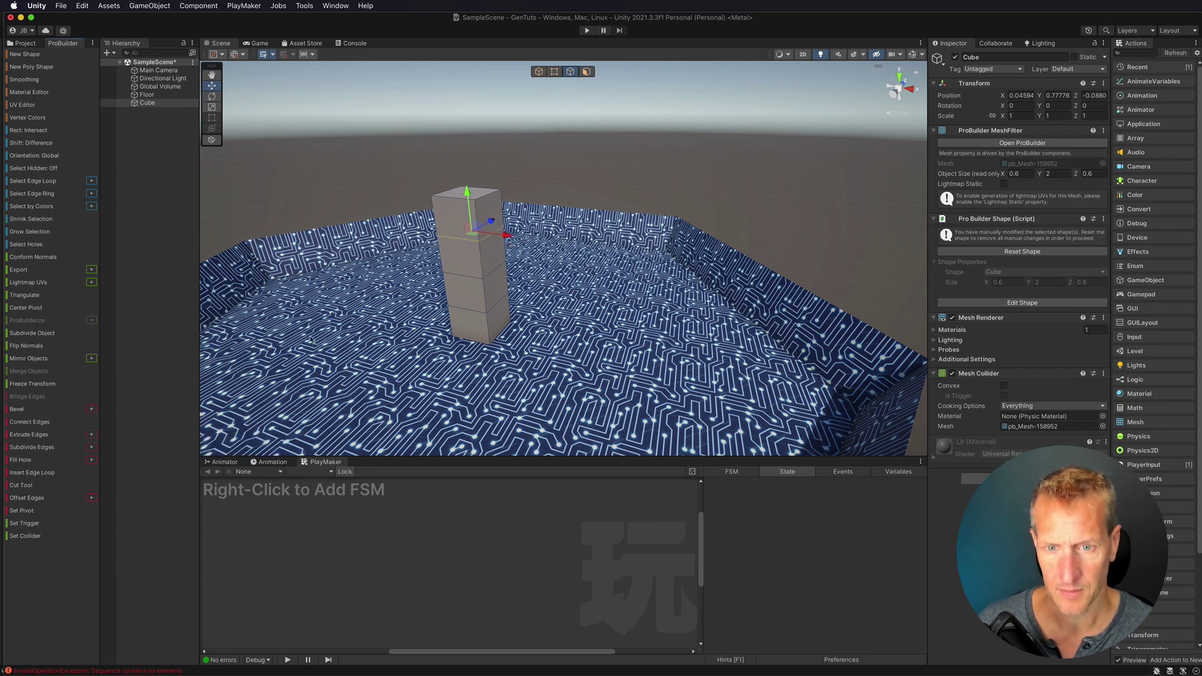
# - Scale the cube's top face down almost to a point to form a pyramid-shaped head
pyautogui.press('h')
pyautogui.click(451, 192)
pyautogui.press('r')
pyautogui.moveTo(451, 192); pyautogui.dragTo(432, 201)
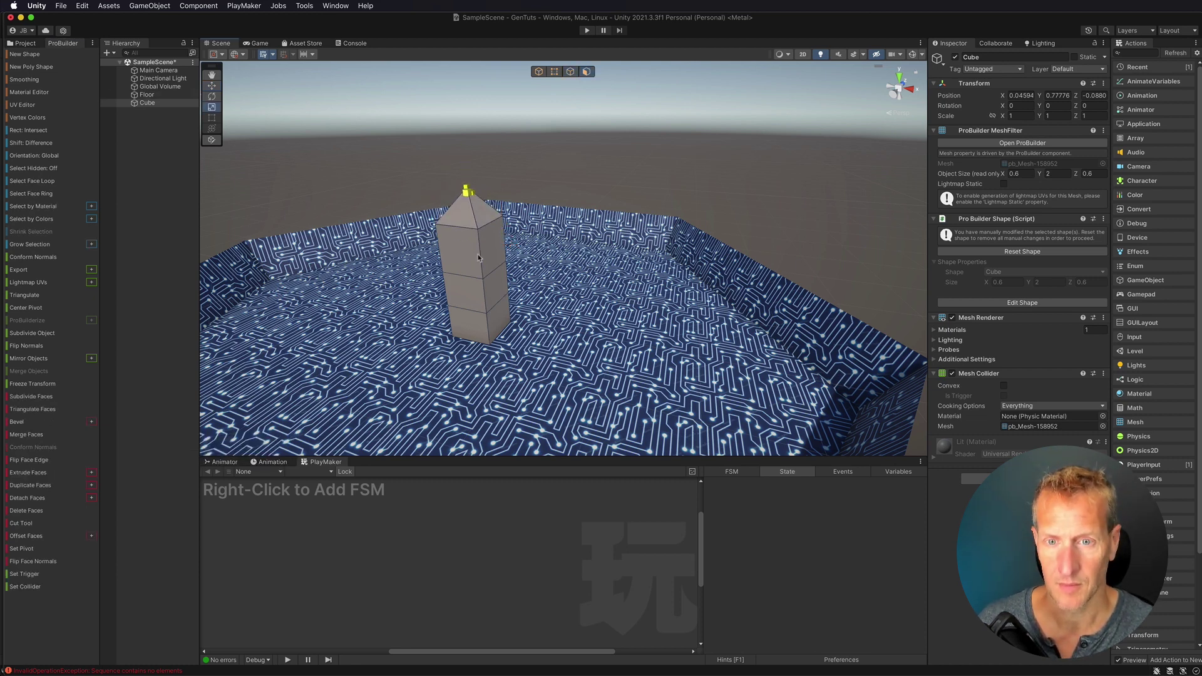
# - Add an edge loop just below the pointed head and scale it inward to form a narrow neck
pyautogui.press('h')
pyautogui.doubleClick(454, 246)
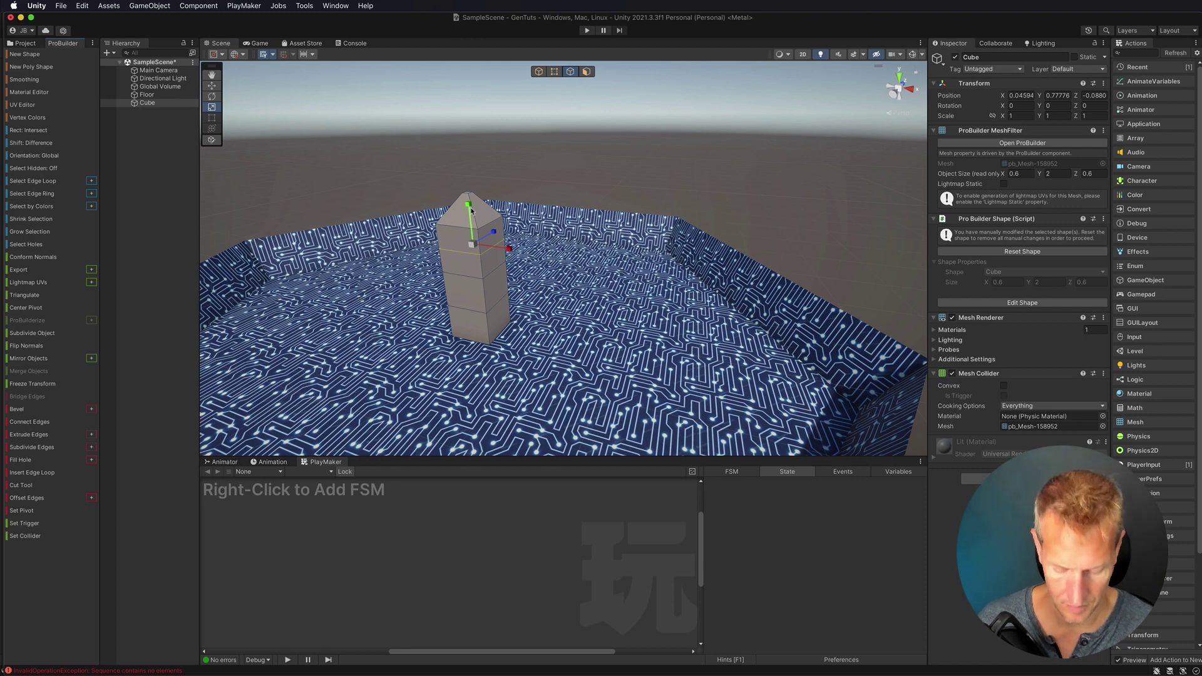
pyautogui.moveTo(472, 244); pyautogui.dragTo(476, 230)
pyautogui.press('r')
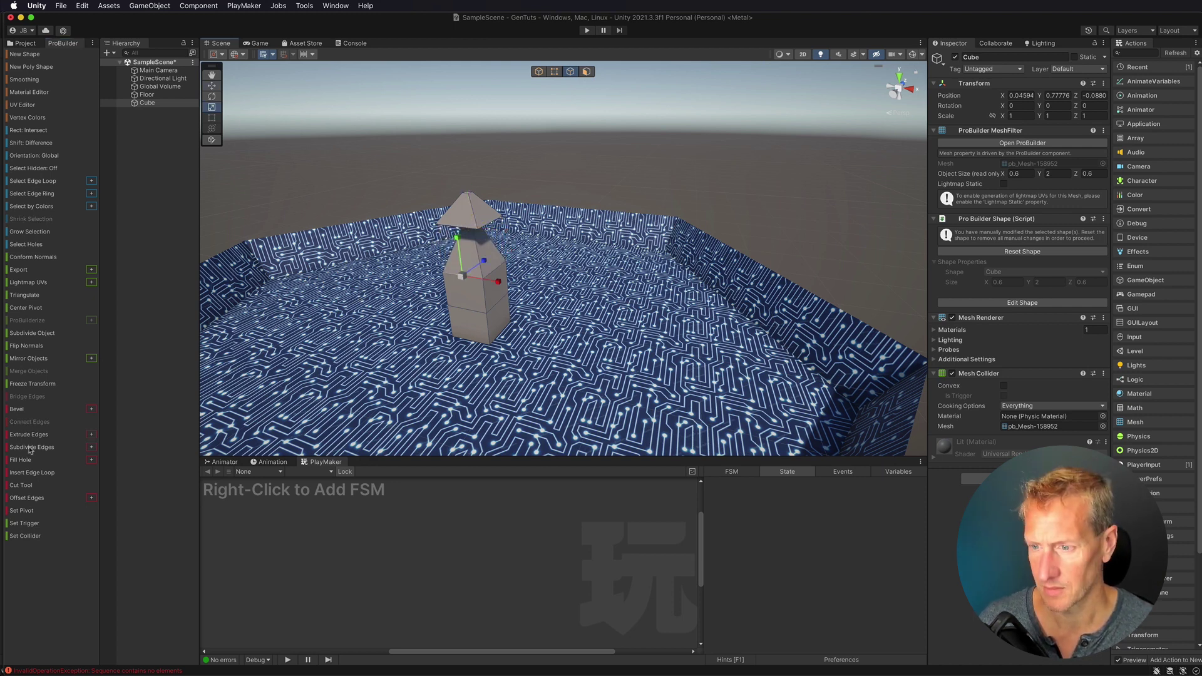
# - Adjust the body's edge loops and scale the lowest loop inward to form a narrow waist above the base
pyautogui.press('w')
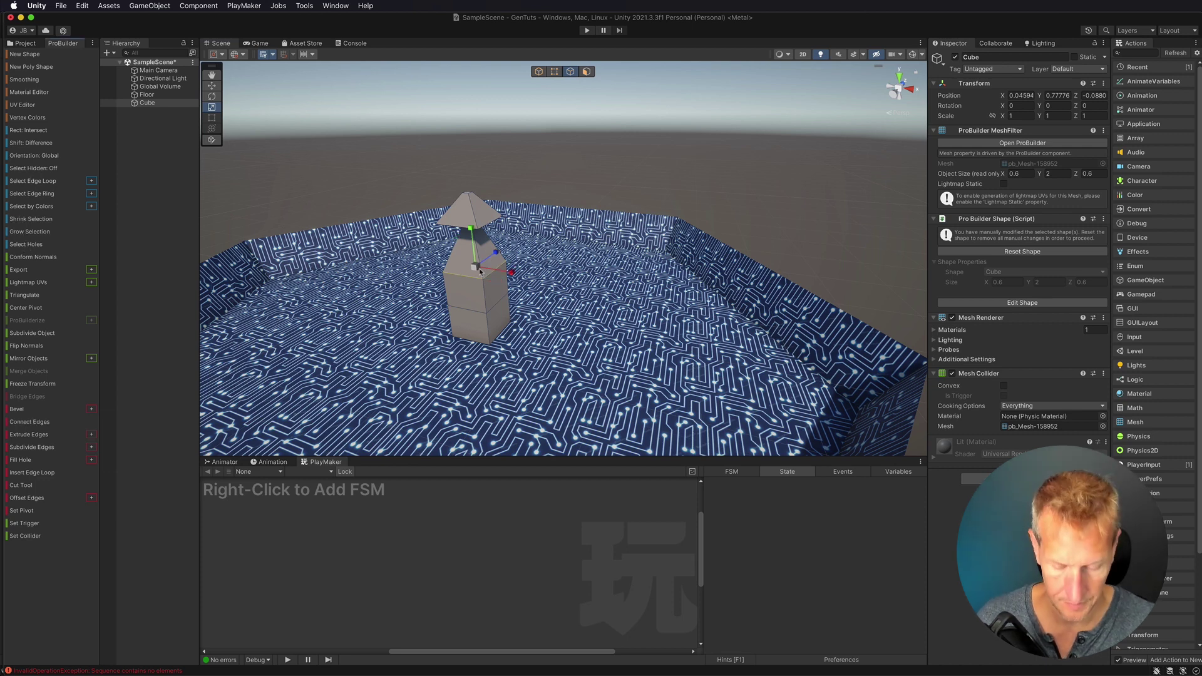
pyautogui.click(472, 240)
pyautogui.click(478, 313)
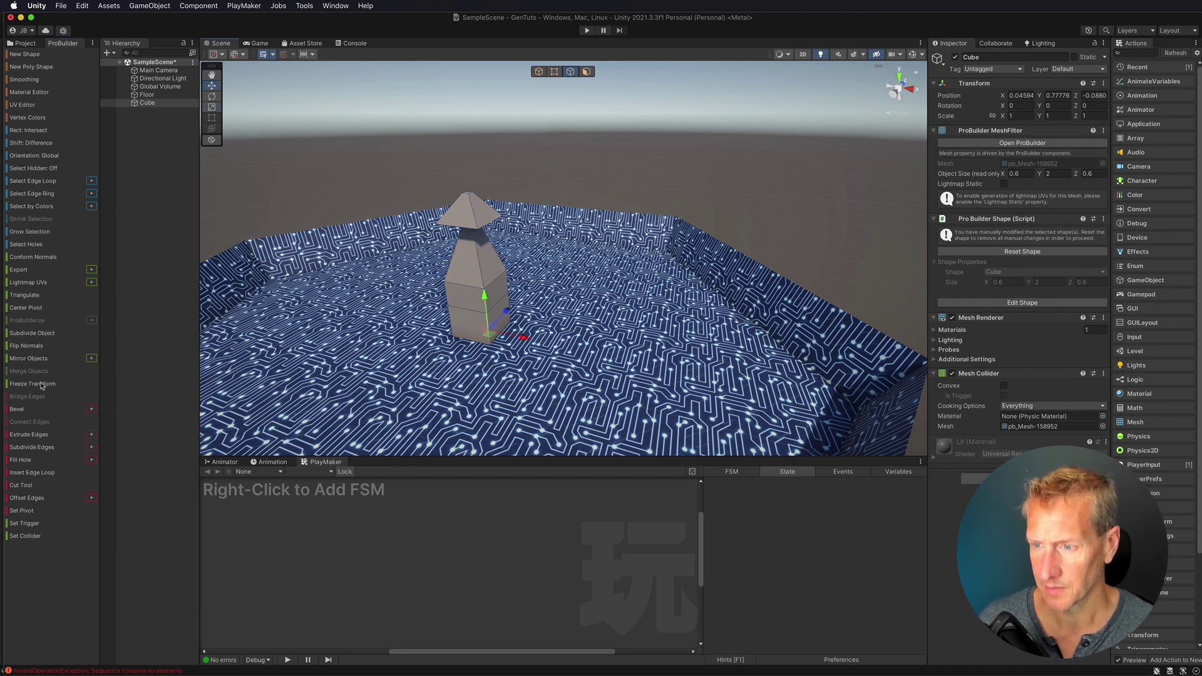
pyautogui.press('r')
pyautogui.moveTo(479, 315); pyautogui.dragTo(463, 325)
# - Inset the side faces of the body's middle section and push them inward as recesses
pyautogui.click(588, 71)
pyautogui.press('f')
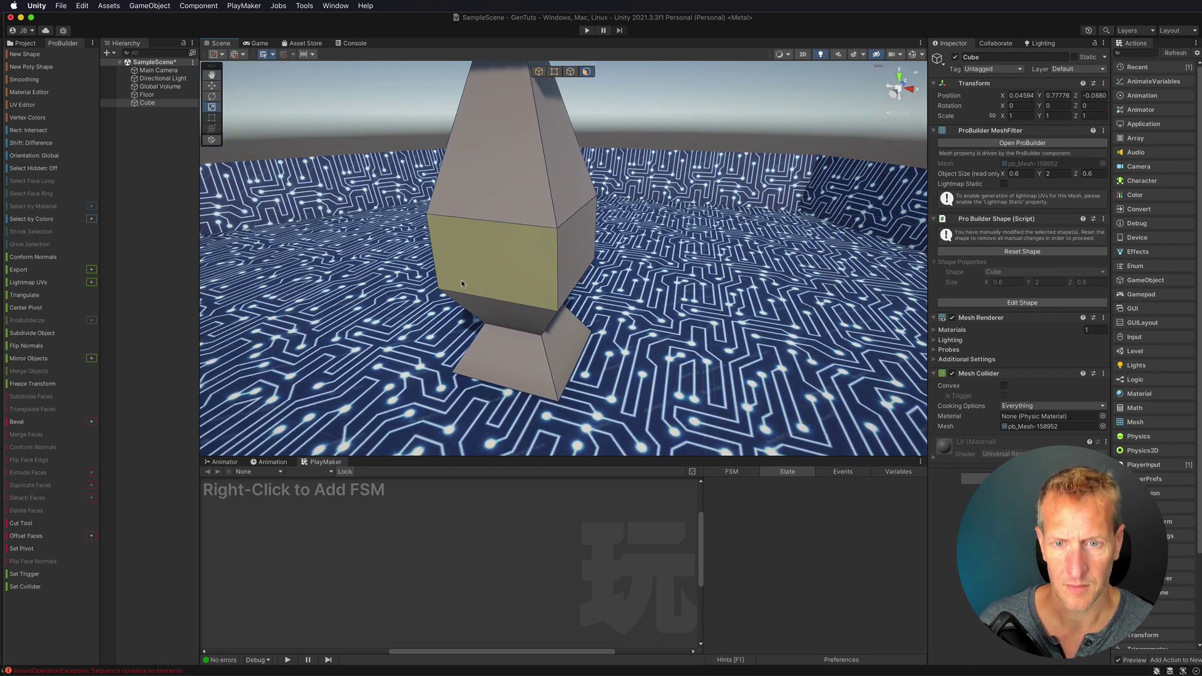
pyautogui.click(523, 269)
pyautogui.keyDown('shift'); pyautogui.moveTo(491, 263); pyautogui.dragTo(473, 262); pyautogui.keyUp('shift')
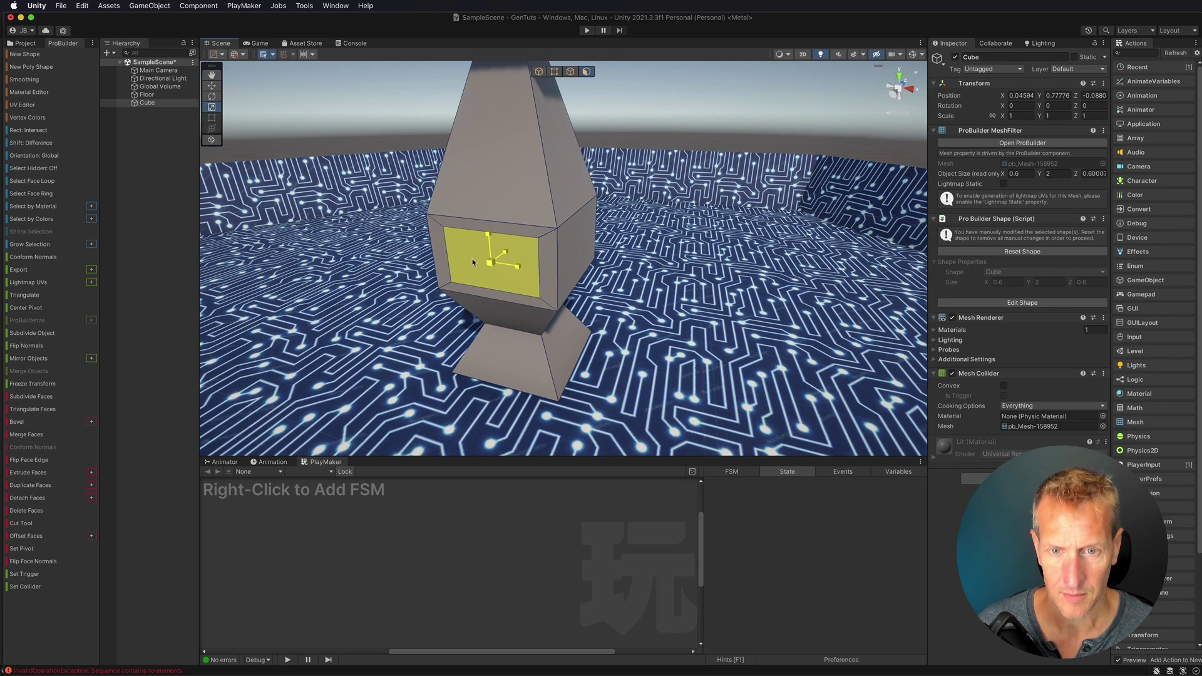
pyautogui.click(579, 248)
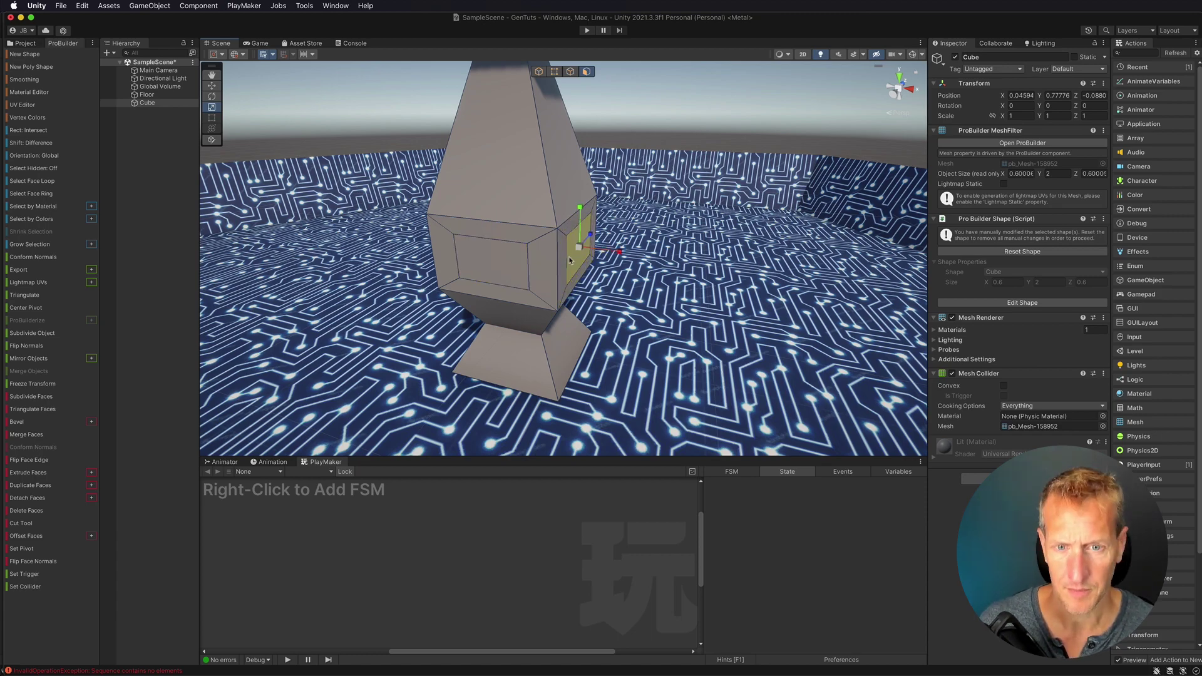
pyautogui.moveTo(573, 257)
pyautogui.keyDown('alt'); pyautogui.mouseDown()
pyautogui.moveTo(486, 233)
pyautogui.moveTo(367, 278)
pyautogui.moveTo(549, 266)
pyautogui.mouseUp(); pyautogui.keyUp('alt')
pyautogui.doubleClick(147, 102)
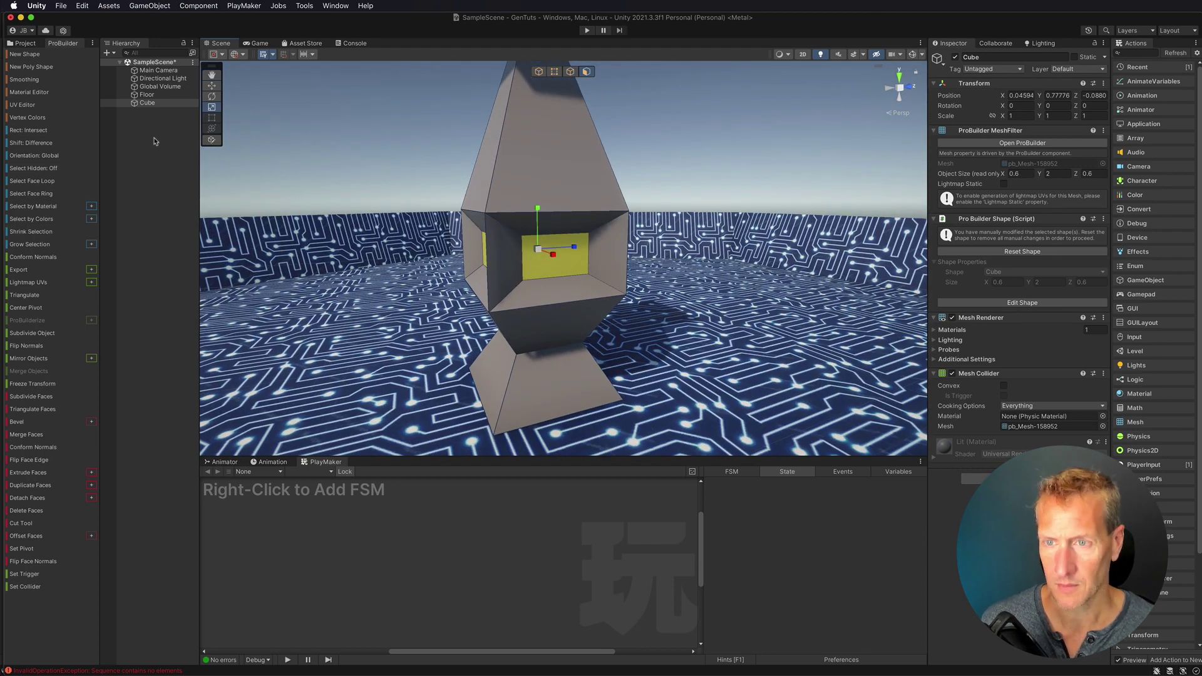
pyautogui.click(592, 189)
pyautogui.scroll(-10, 592, 188)
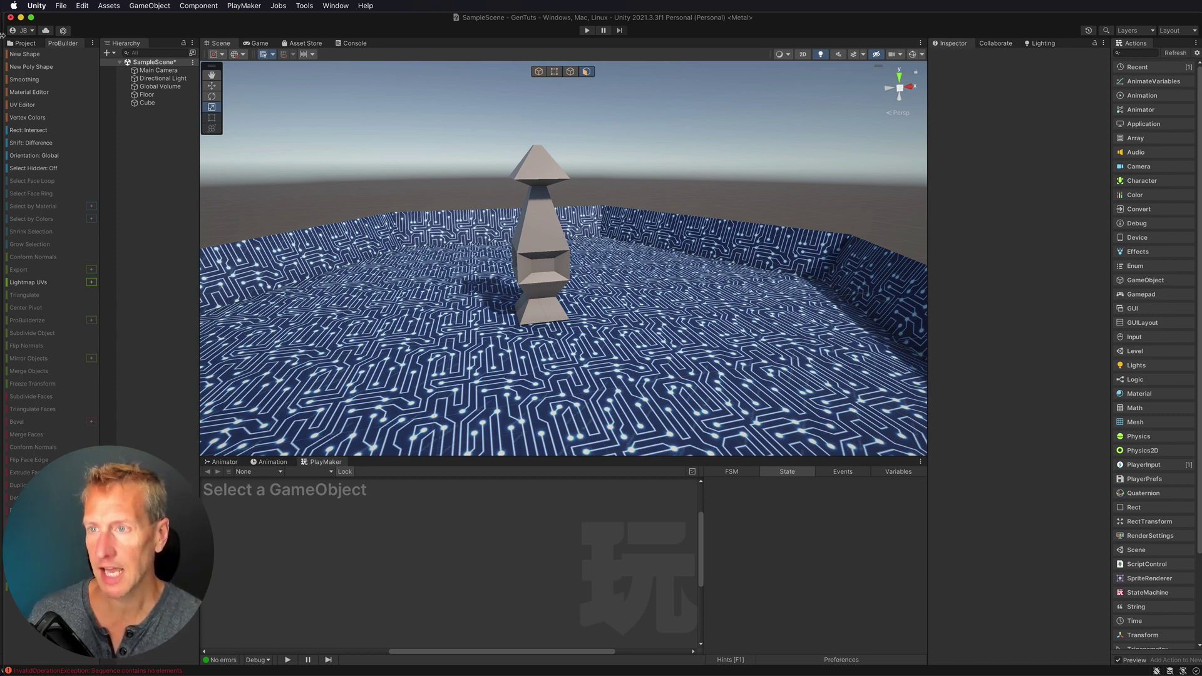
# - Apply the Enemy material to the cube figure and select the Main Camera
pyautogui.click(25, 43)
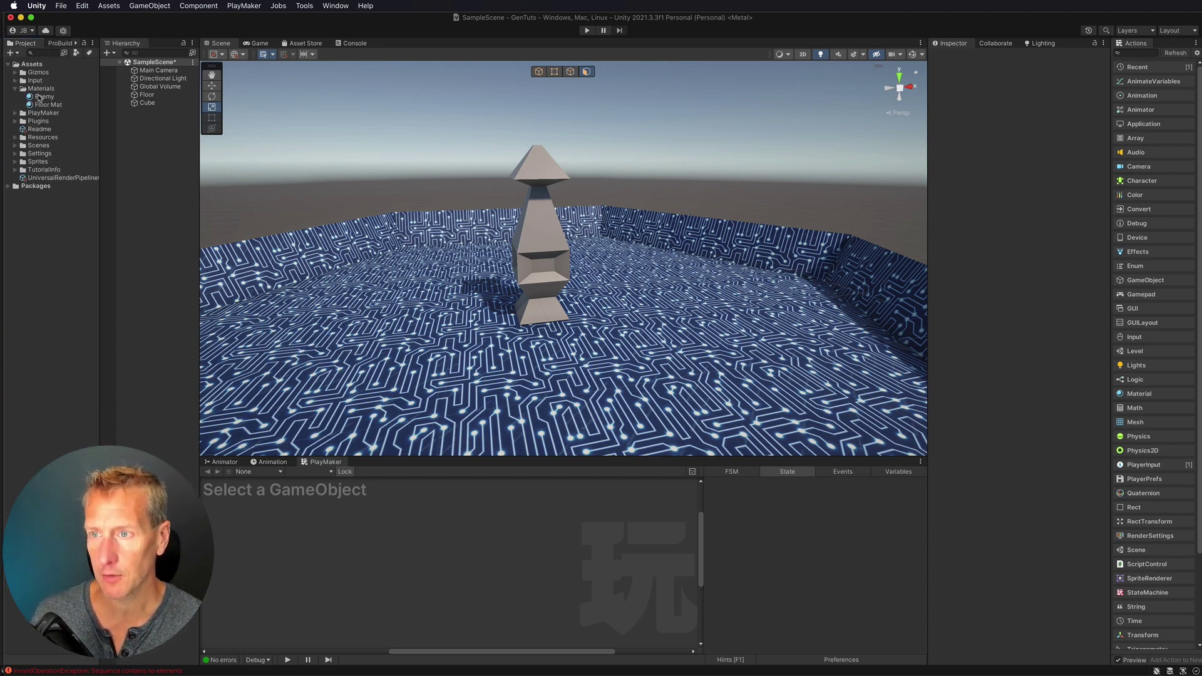
pyautogui.moveTo(38, 98); pyautogui.dragTo(529, 233)
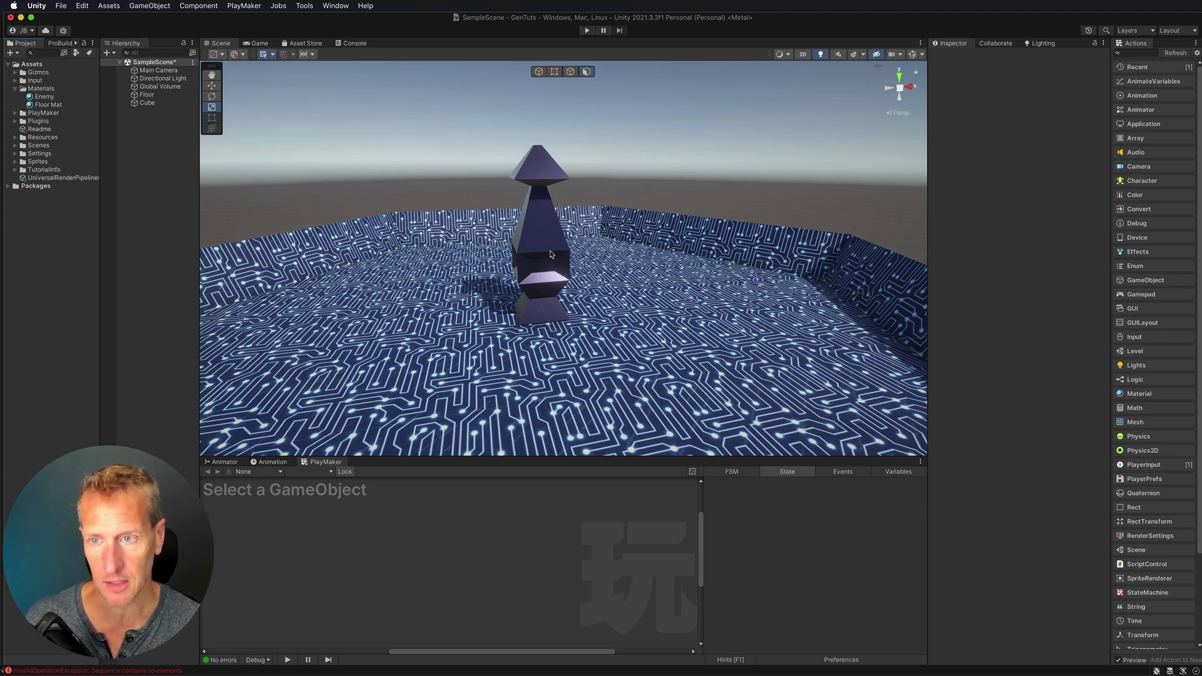
pyautogui.click(165, 71)
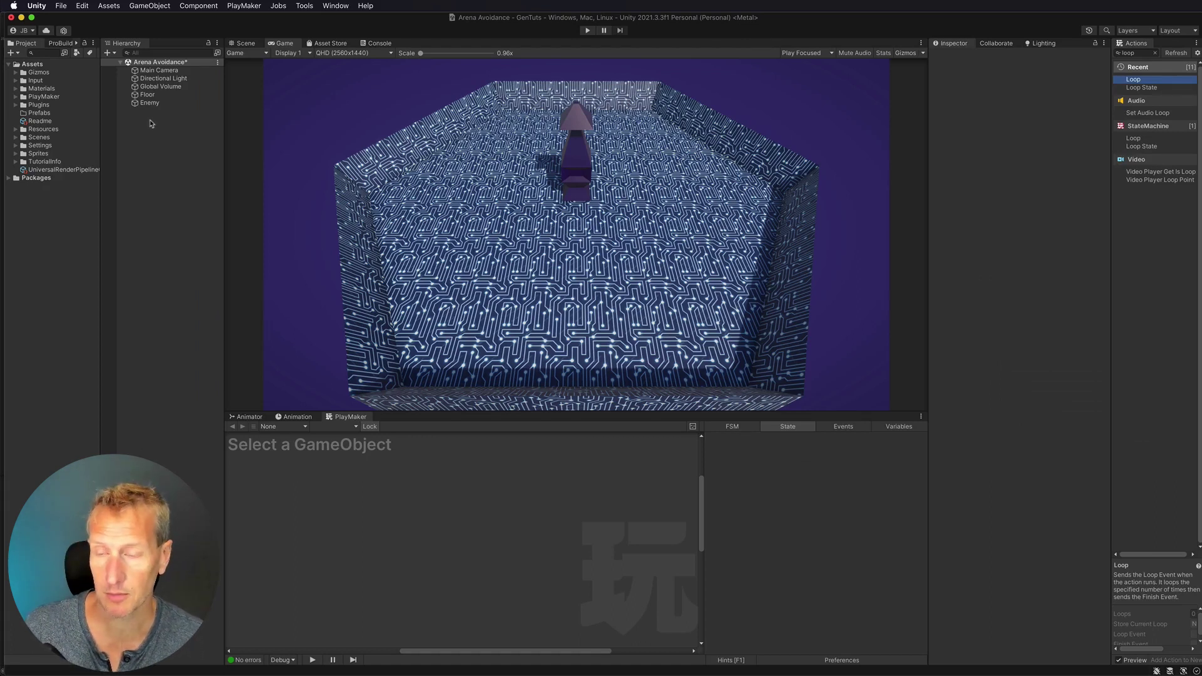
# - Add a 3D sphere to the scene and reset its transform
pyautogui.rightClick(151, 122)
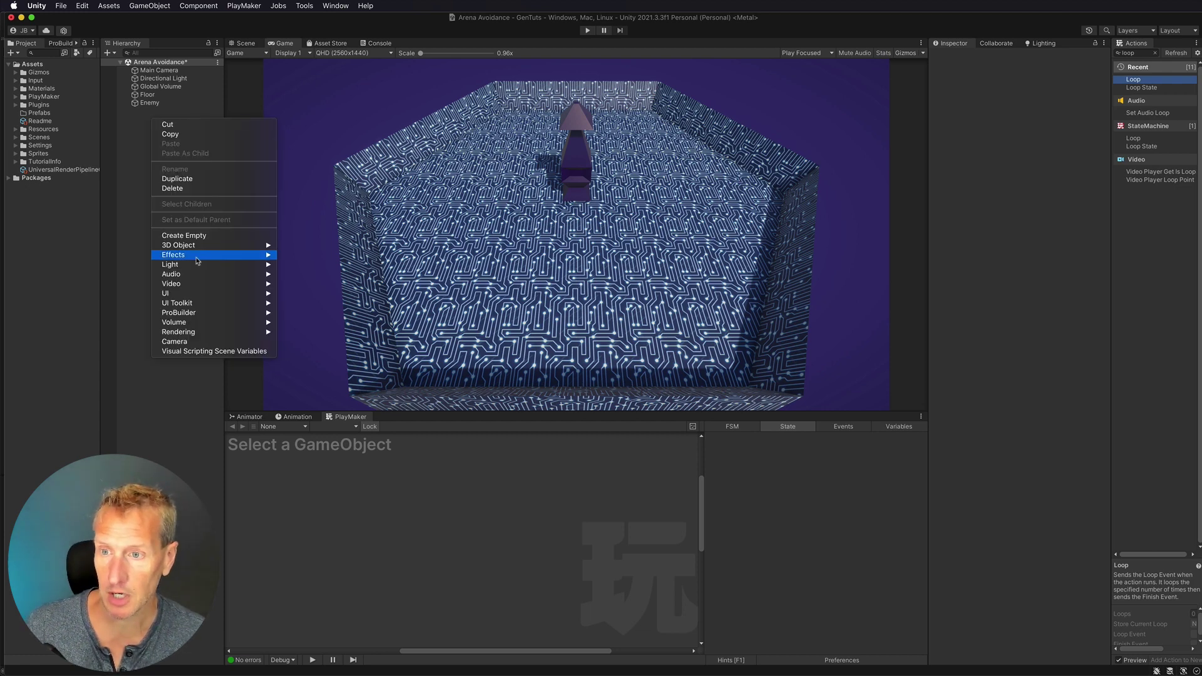
pyautogui.moveTo(191, 247)
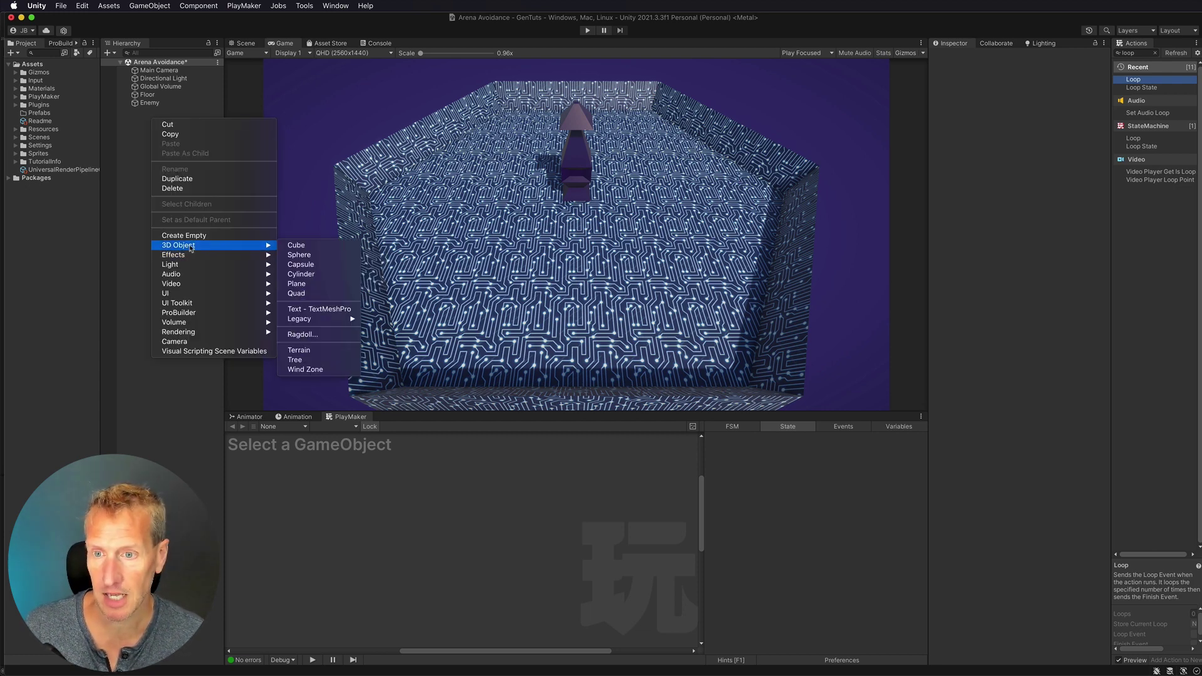
pyautogui.click(332, 255)
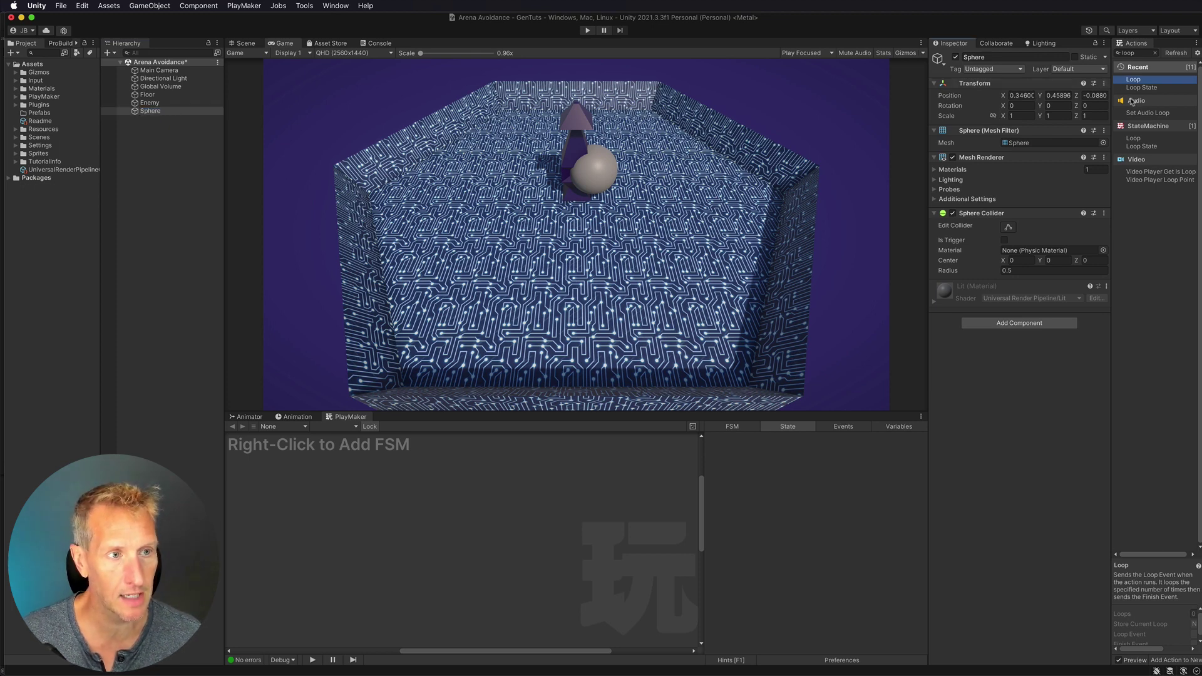
pyautogui.click(1103, 83)
pyautogui.click(1121, 95)
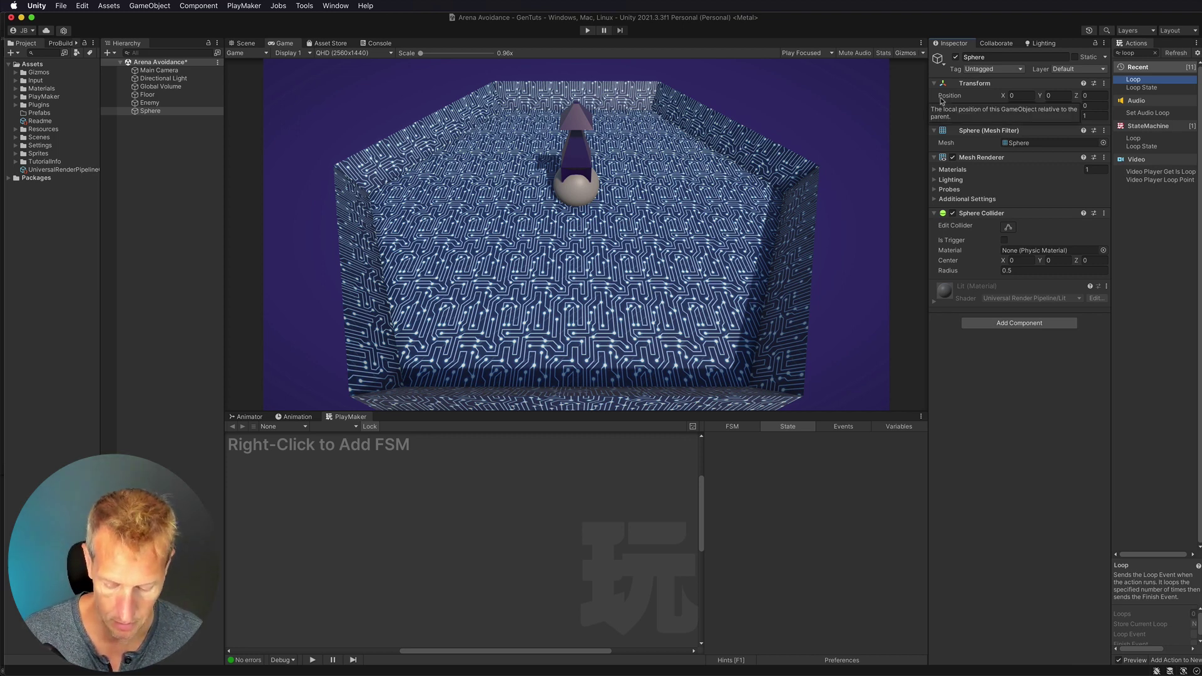
# - Scale the sphere uniformly to 0.3 and raise it to a Y position of 1
pyautogui.moveTo(946, 116); pyautogui.dragTo(899, 104)
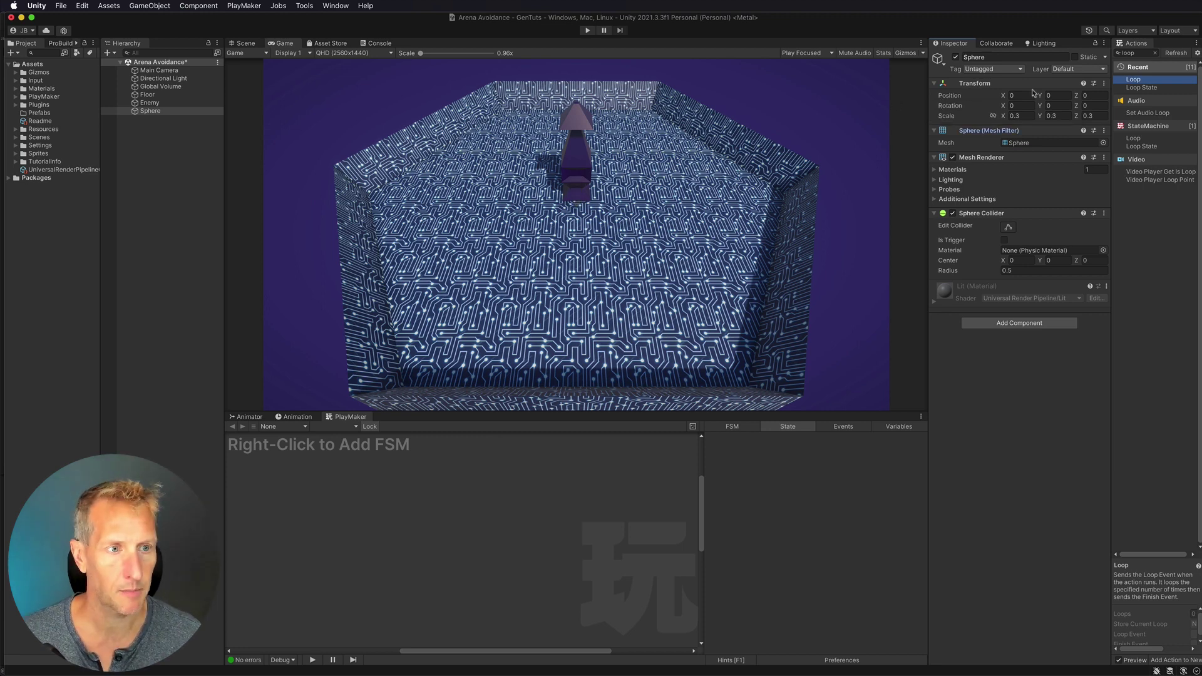
pyautogui.click(1050, 95)
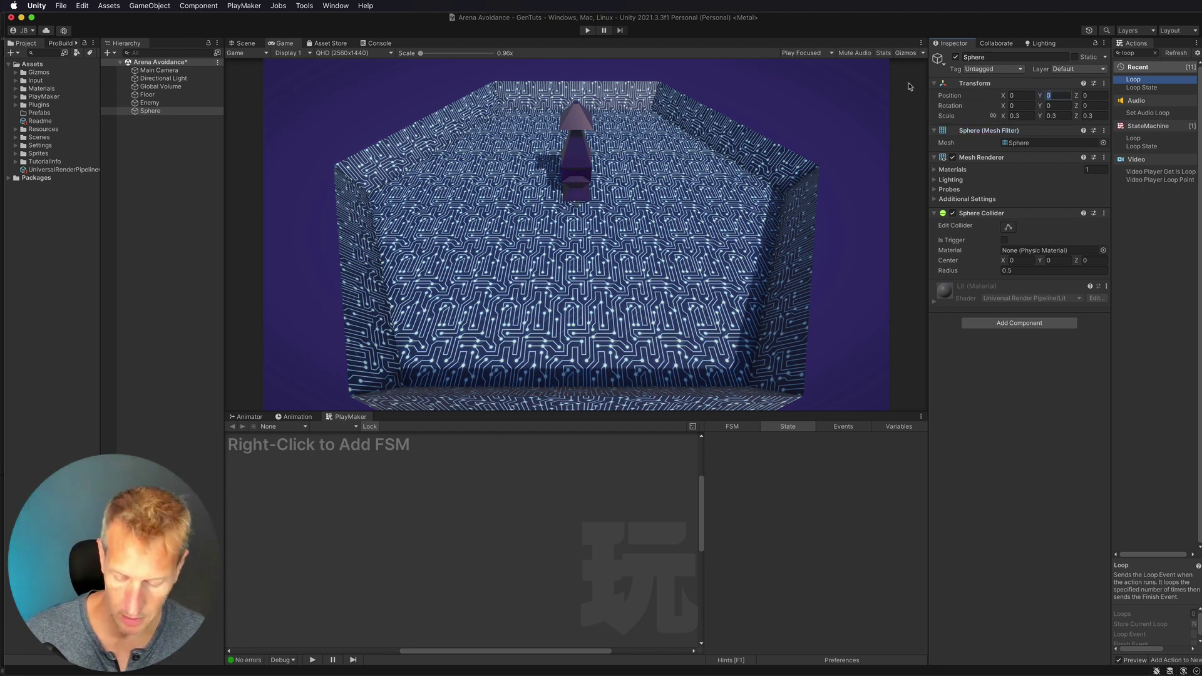
pyautogui.click(245, 43)
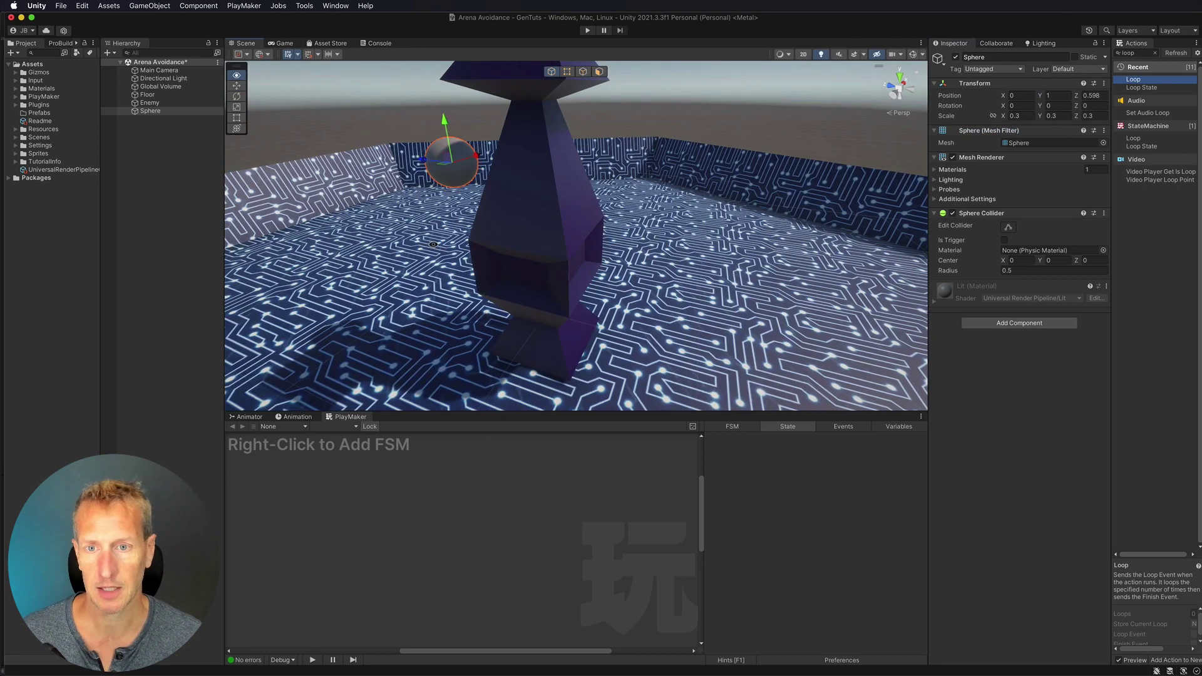
# - Apply the Fireball material to the sphere and rename the object Fireball
pyautogui.click(15, 88)
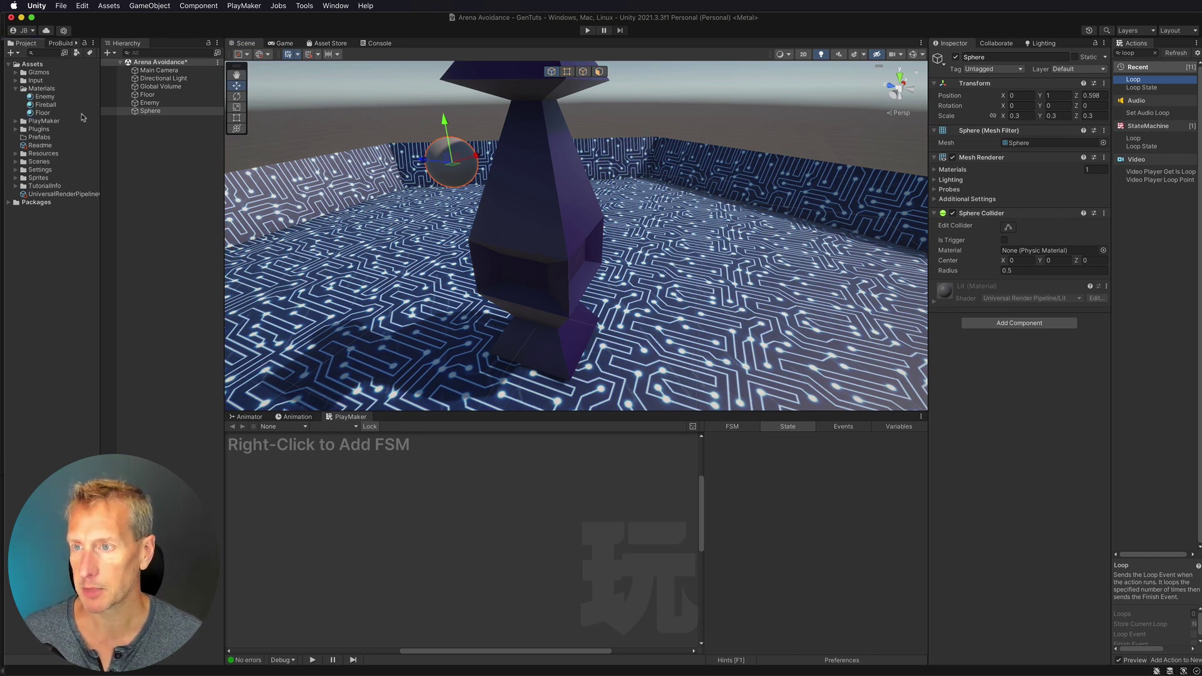
pyautogui.moveTo(42, 105); pyautogui.dragTo(151, 111)
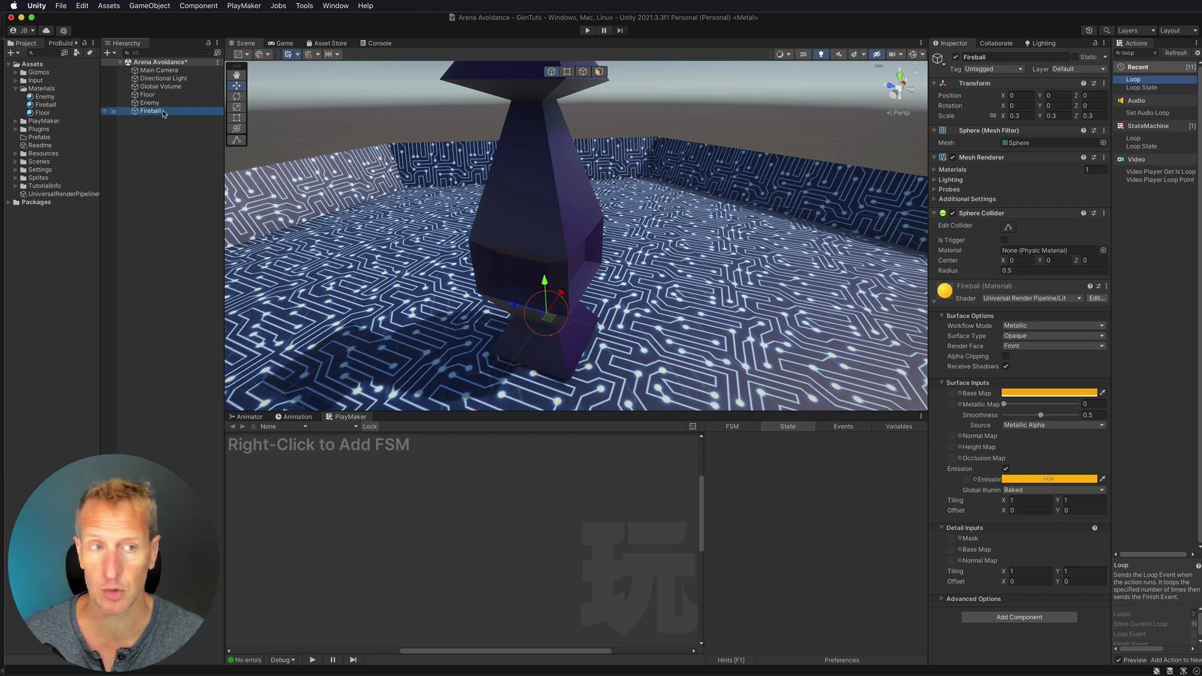
# - Add a PlayMaker FSM to the Fireball object and name its first state Move Fireball
pyautogui.rightClick(425, 483)
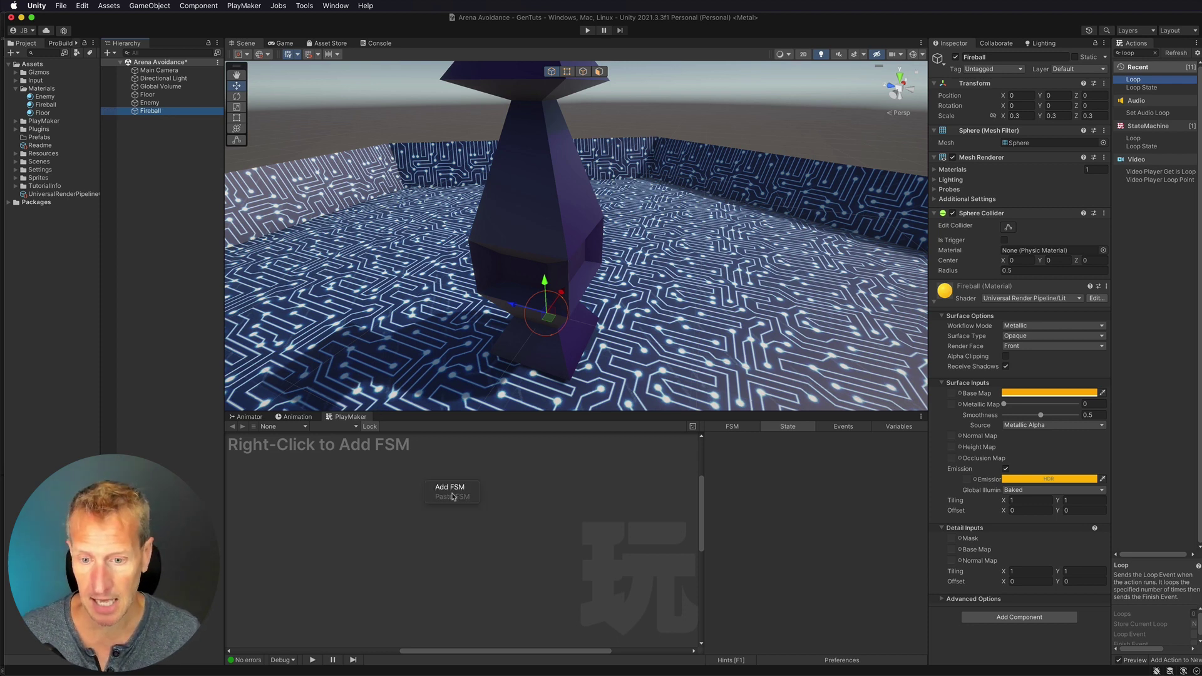
pyautogui.click(466, 492)
pyautogui.moveTo(302, 525); pyautogui.dragTo(407, 508)
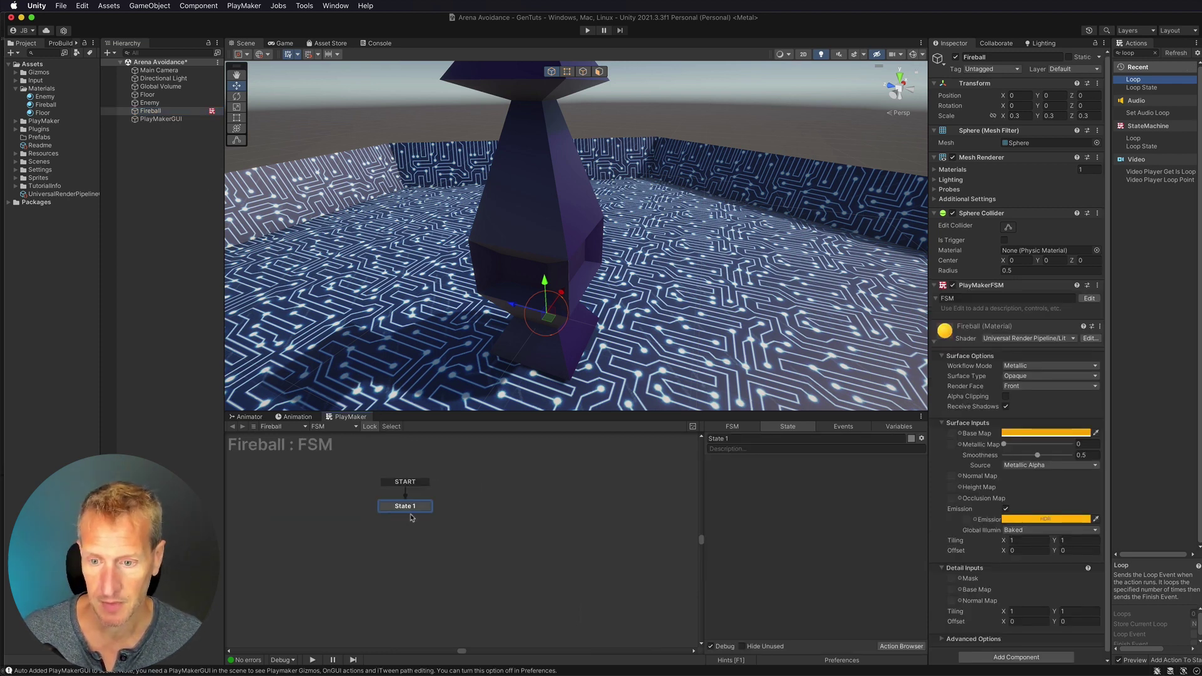
pyautogui.click(743, 438)
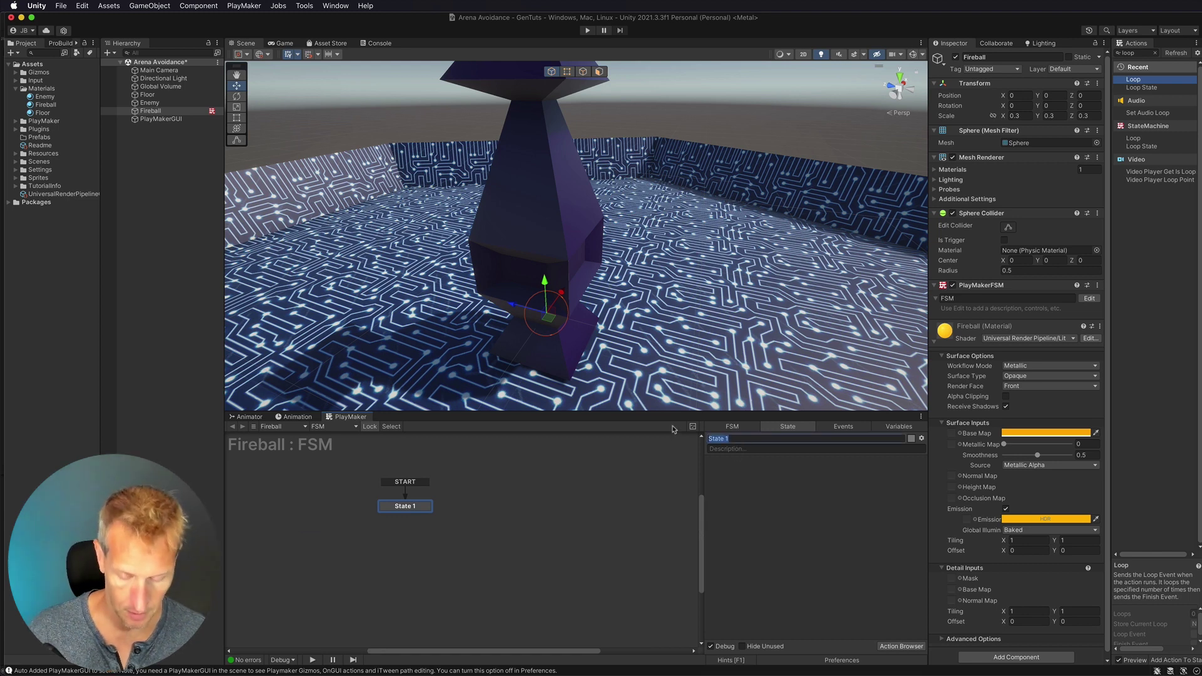
pyautogui.write('Move Fireba')
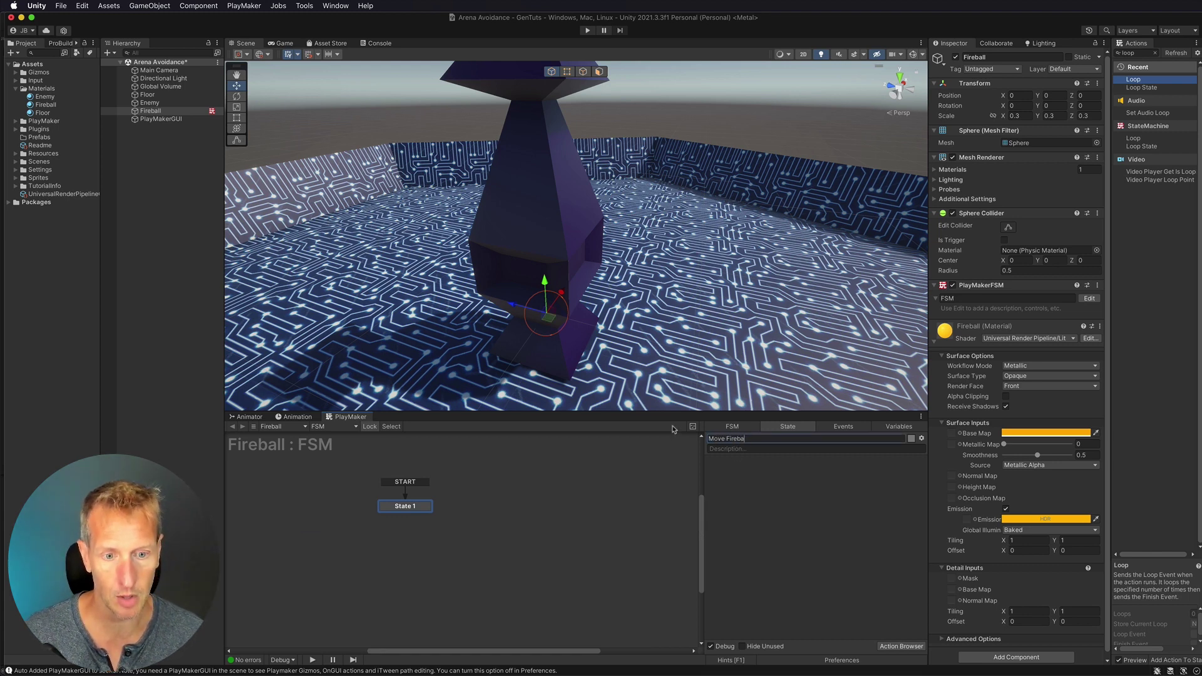
pyautogui.write('ll')
# - Add a Translate action to the Move Fireball state with its Z value set to 5
pyautogui.click(1150, 52)
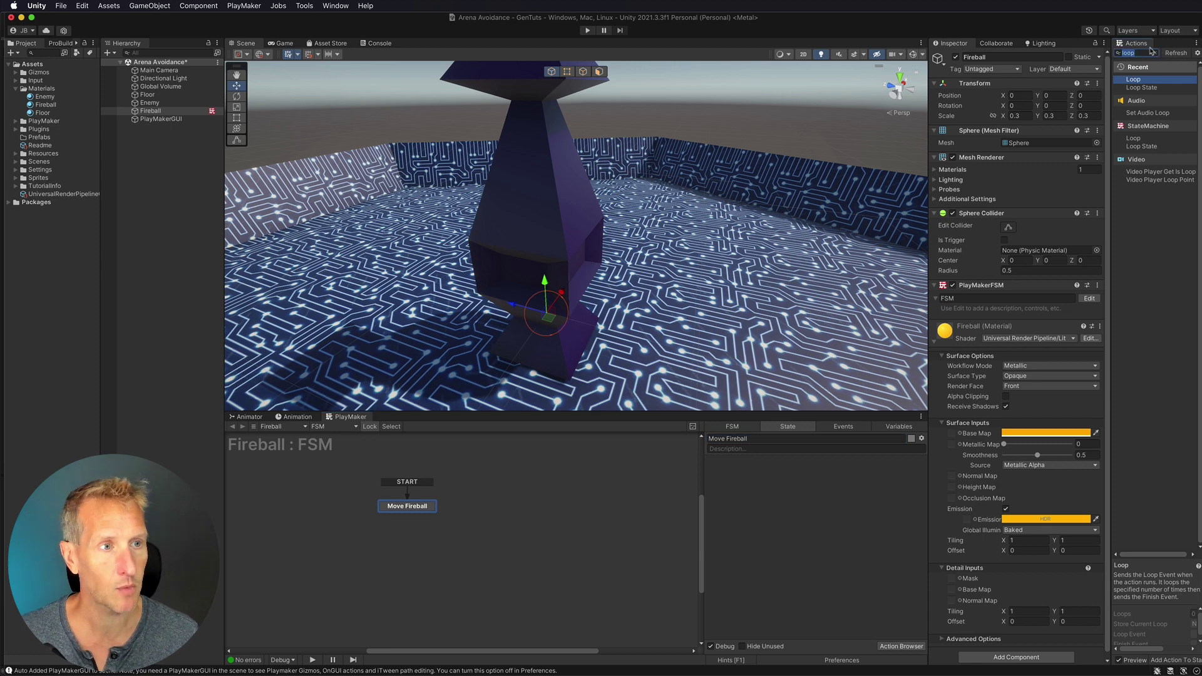
pyautogui.press('BackSpace')
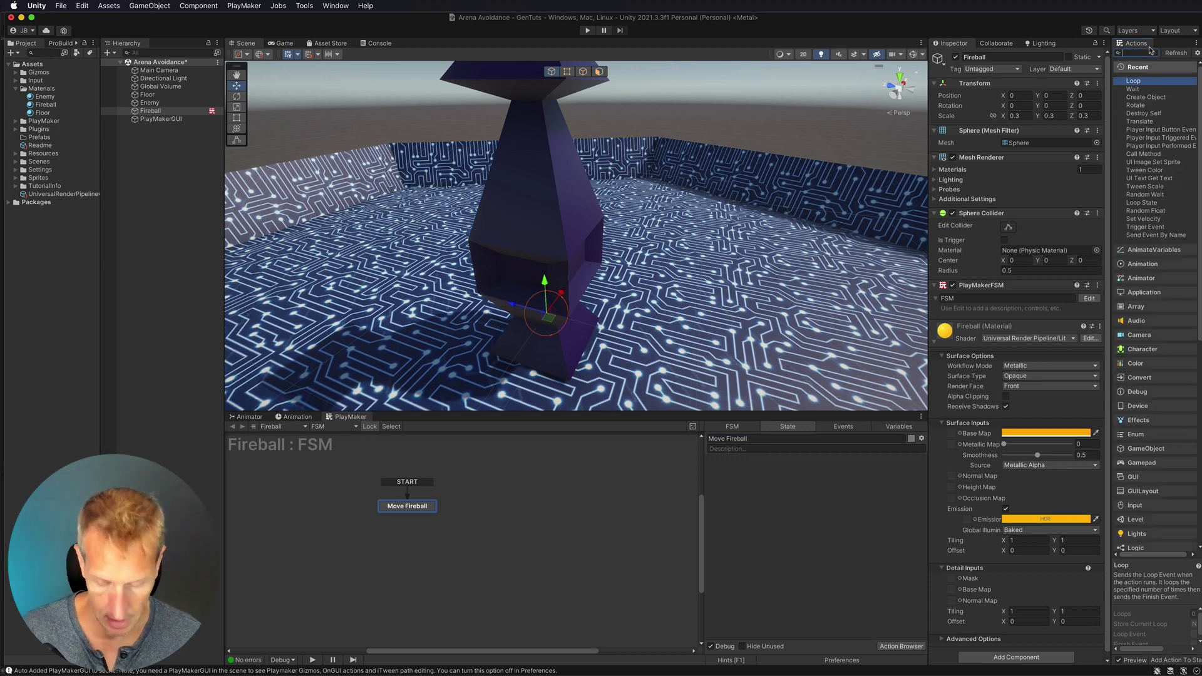
pyautogui.write('trans')
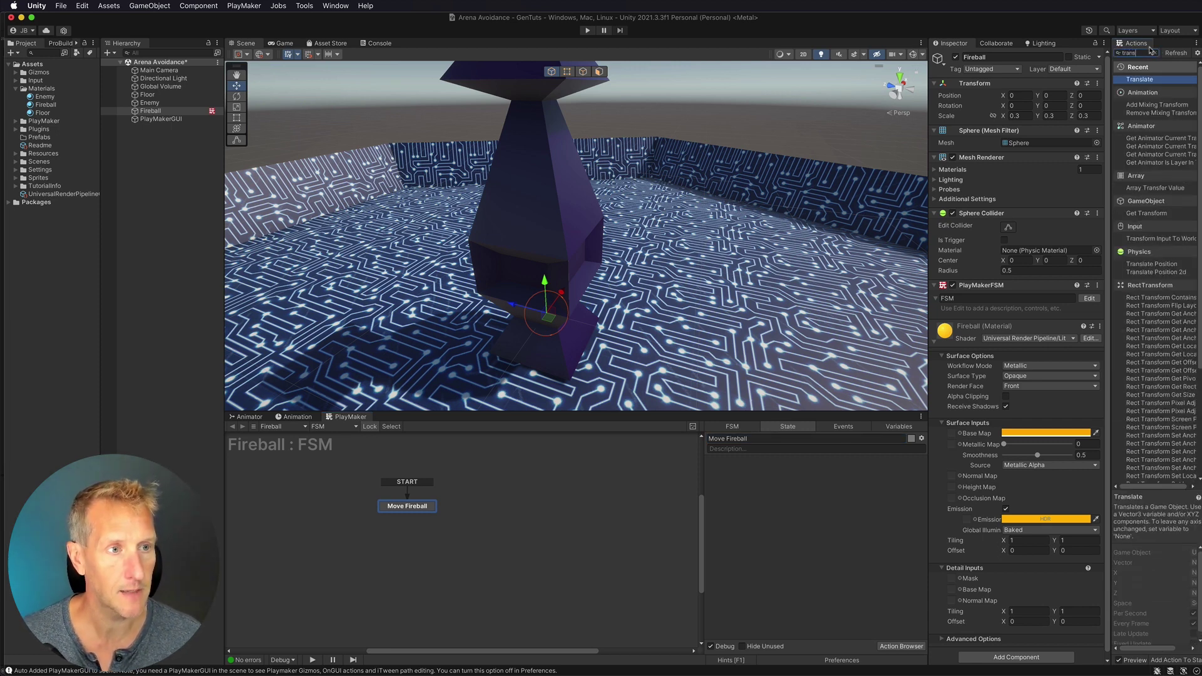
pyautogui.press('Return')
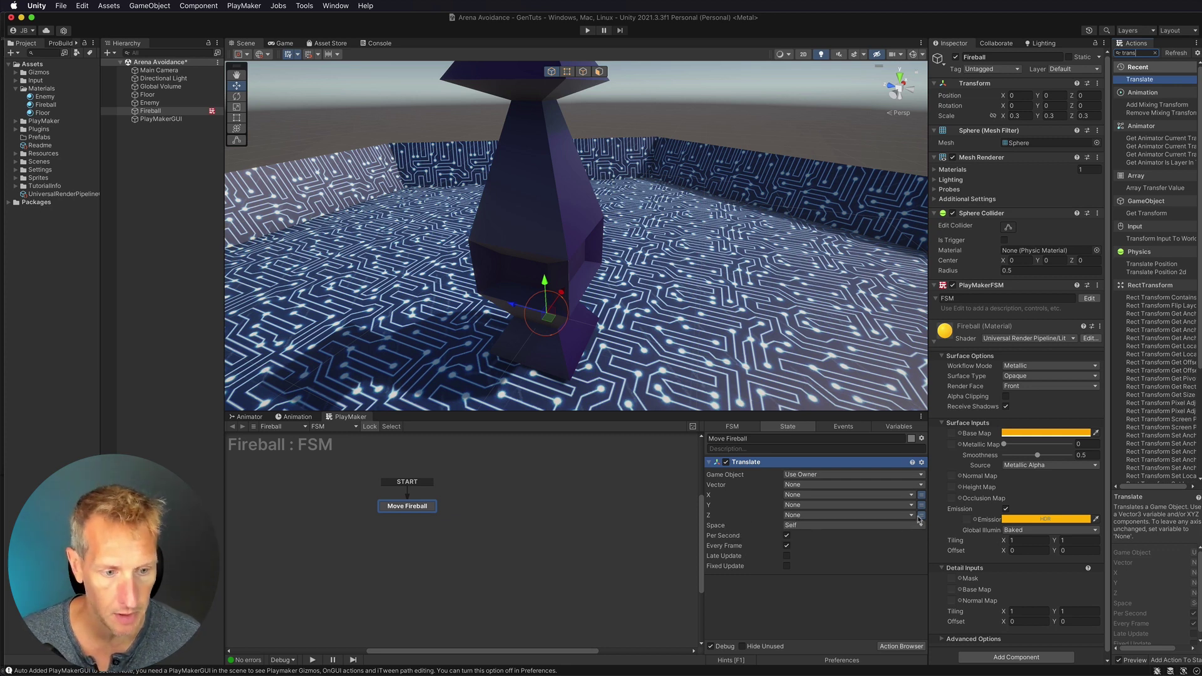
pyautogui.click(920, 515)
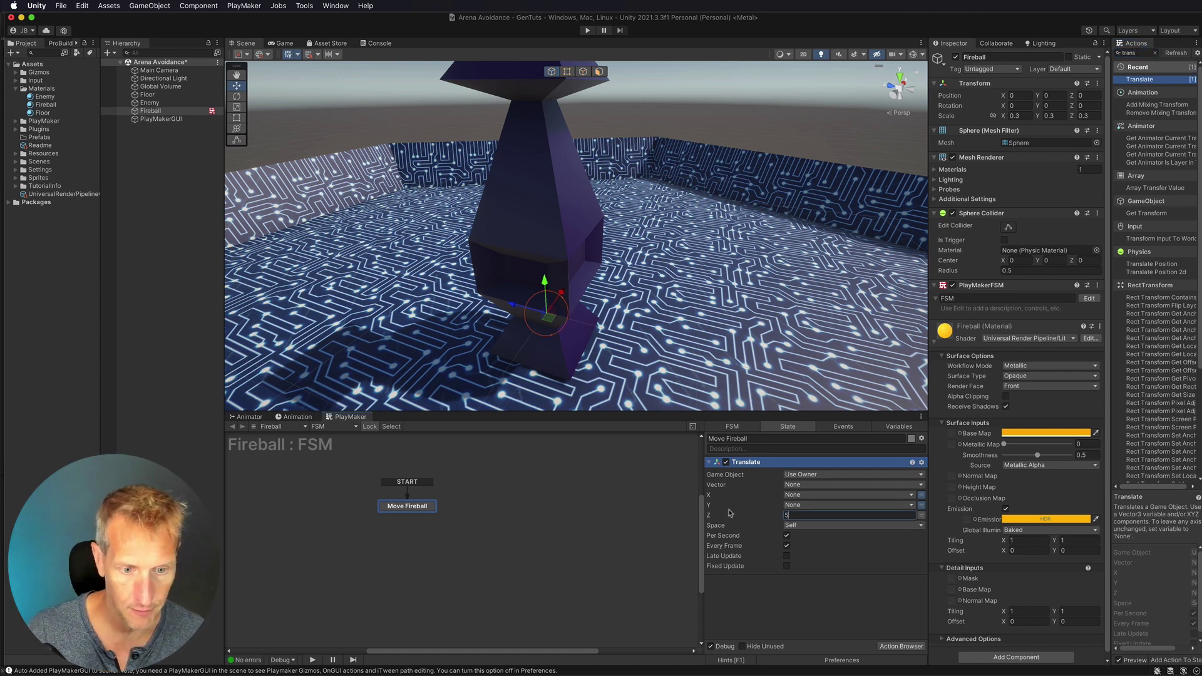
pyautogui.press('Return')
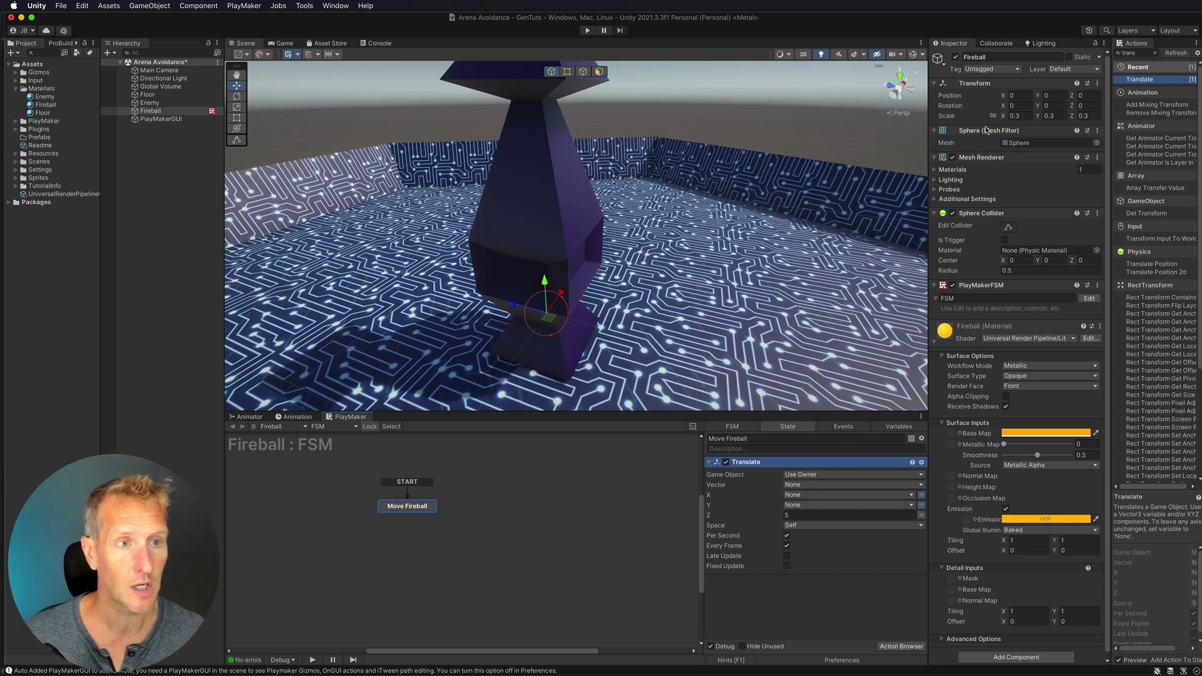
# - Tag the Fireball object as EnemyFireball and make its Sphere Collider a trigger
pyautogui.click(989, 70)
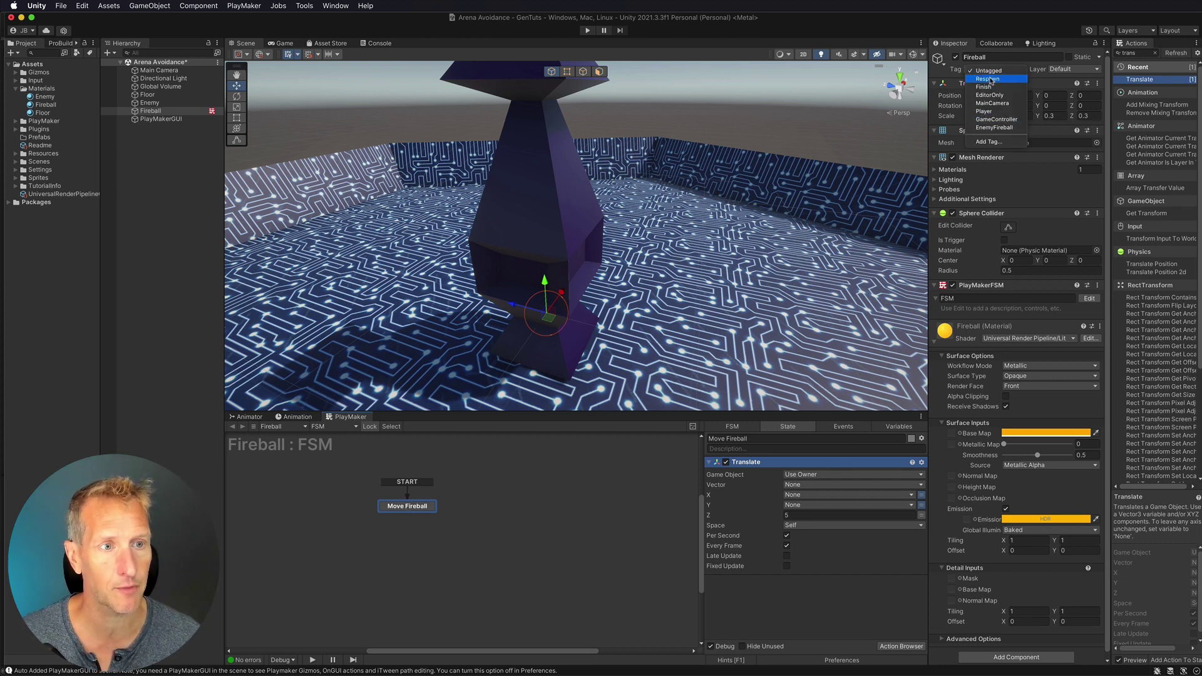
pyautogui.click(993, 128)
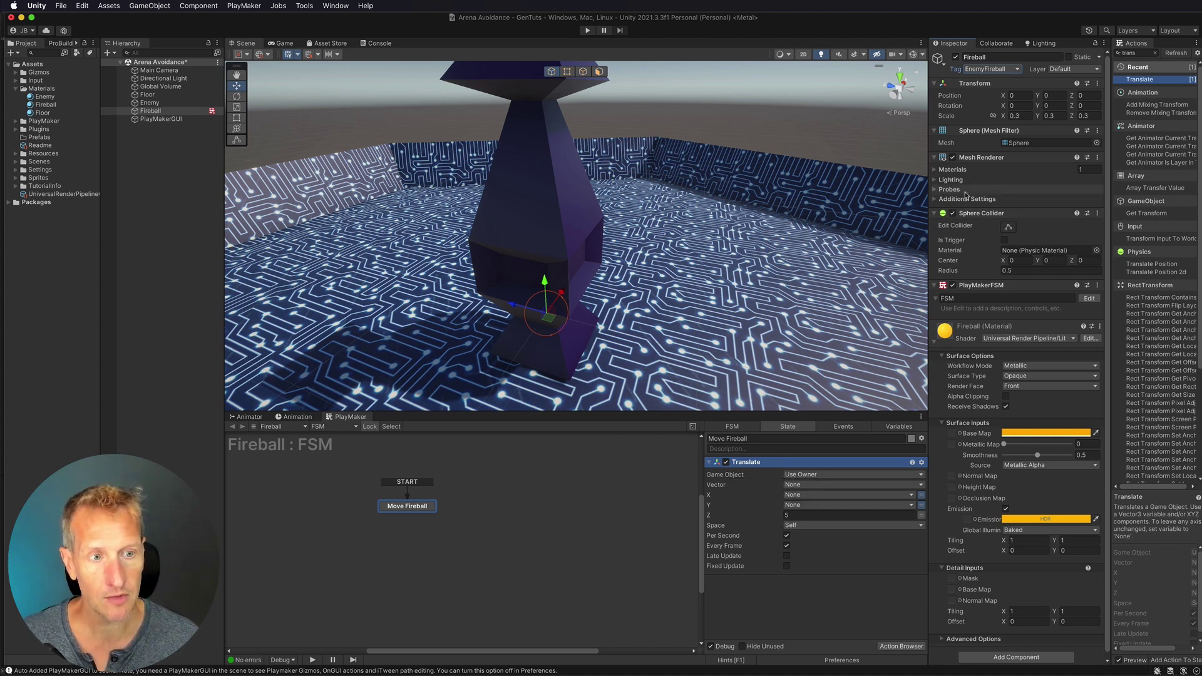
pyautogui.click(1004, 241)
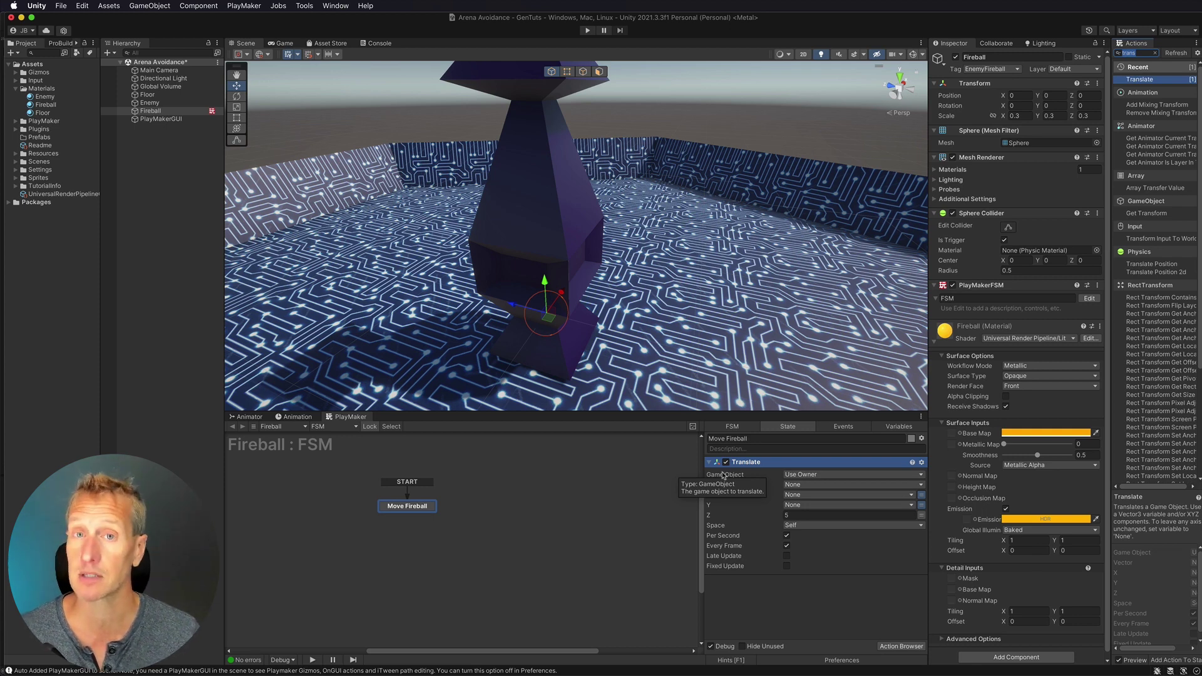
# - Add a Wait action below Translate in the Move Fireball state
pyautogui.hotkey('ctrl', 'a')
pyautogui.write('wait')
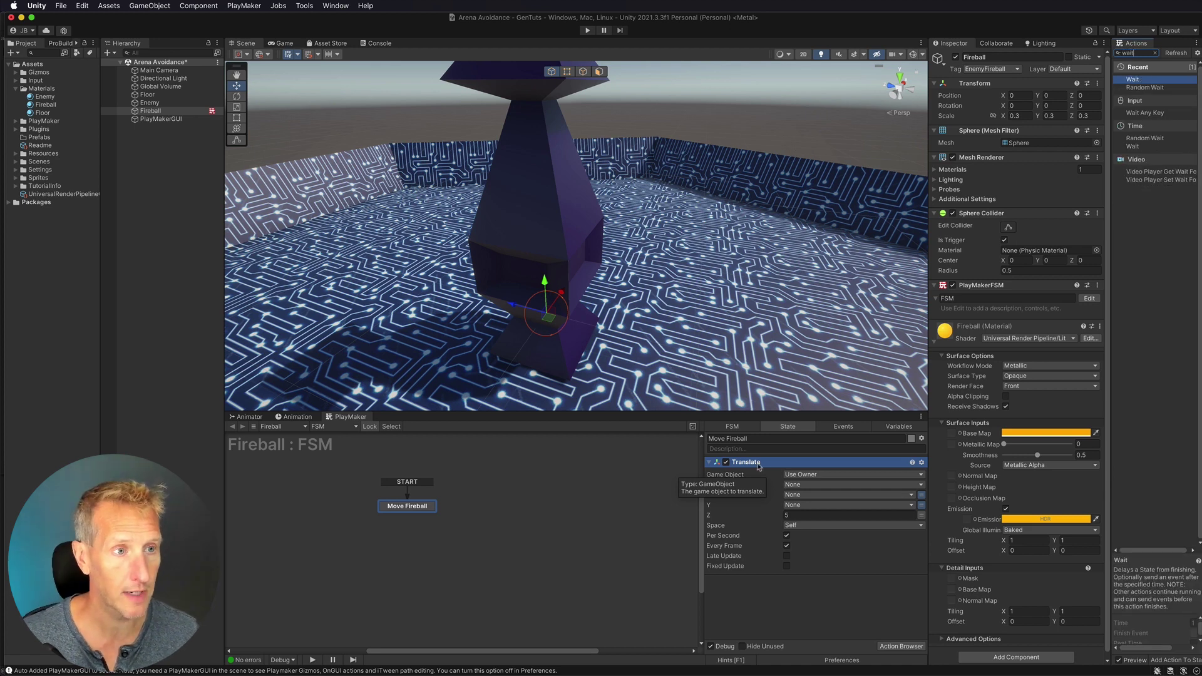
pyautogui.press('Return')
pyautogui.moveTo(742, 465); pyautogui.dragTo(757, 629)
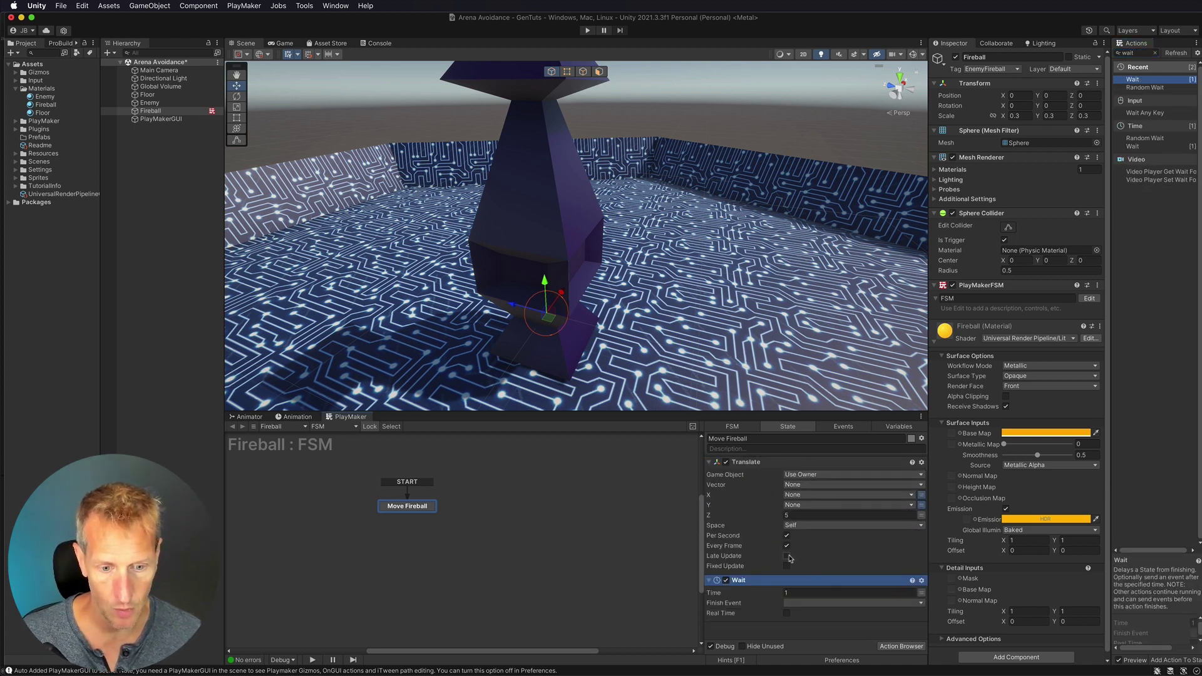
pyautogui.click(803, 603)
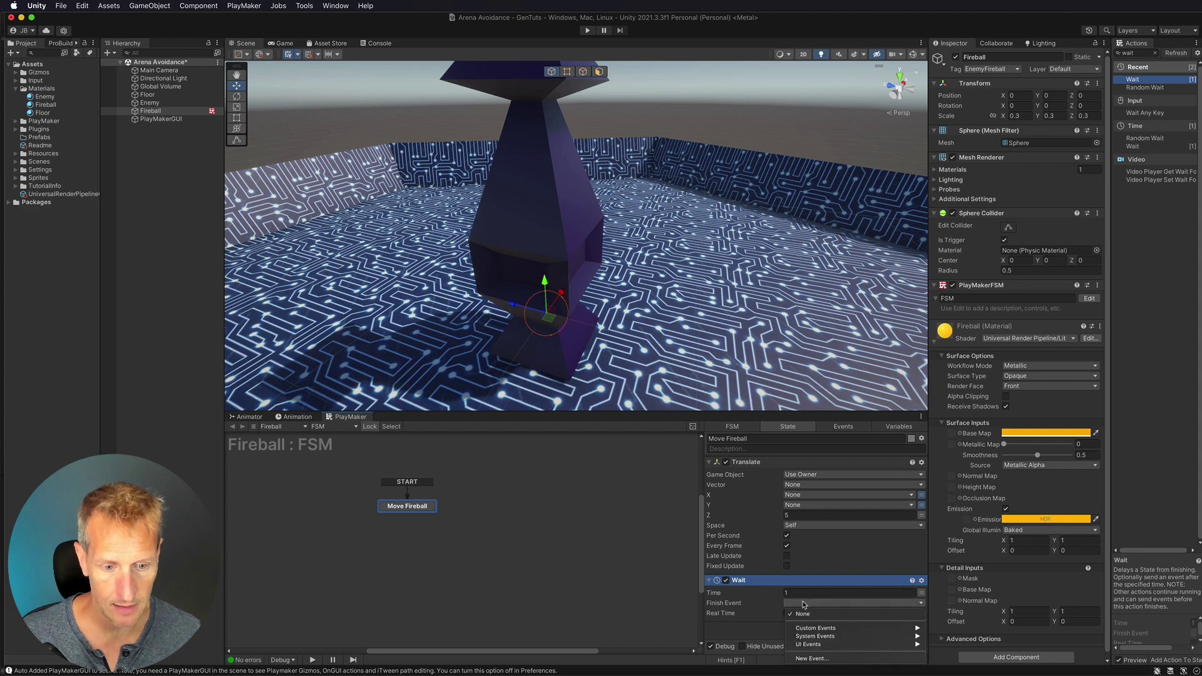
pyautogui.click(811, 658)
pyautogui.click(736, 637)
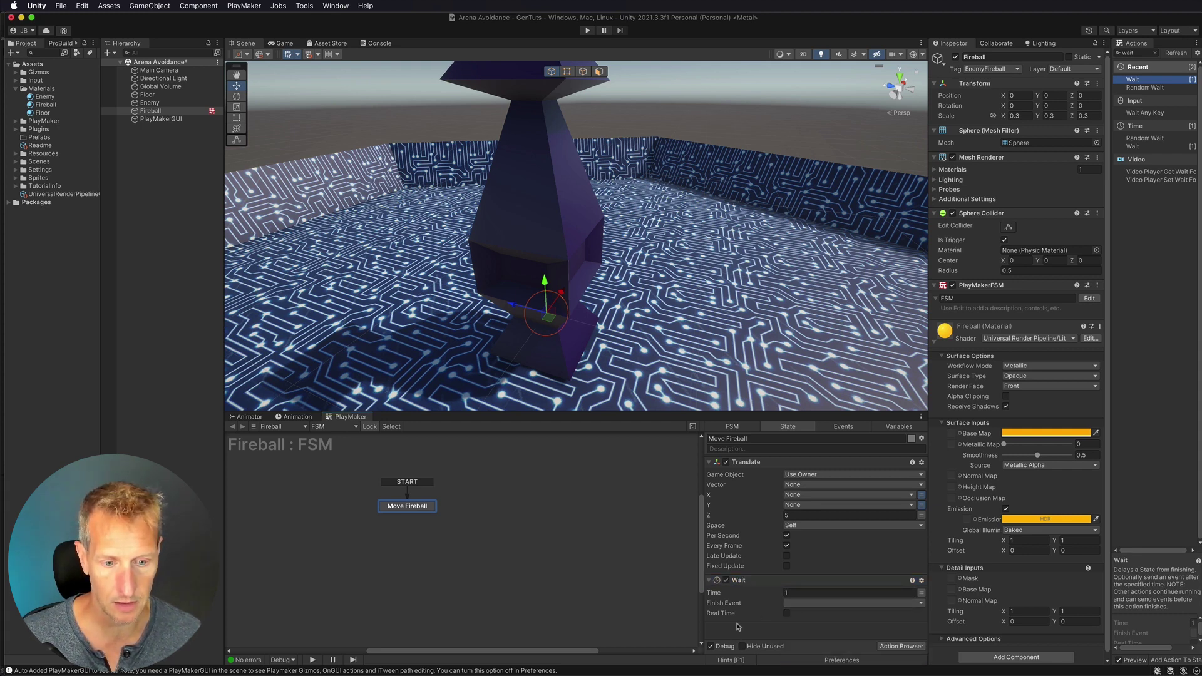
# - Add a FINISHED transition from Move Fireball to a new state and use it as the Wait action's finish event
pyautogui.rightClick(407, 505)
pyautogui.moveTo(429, 505)
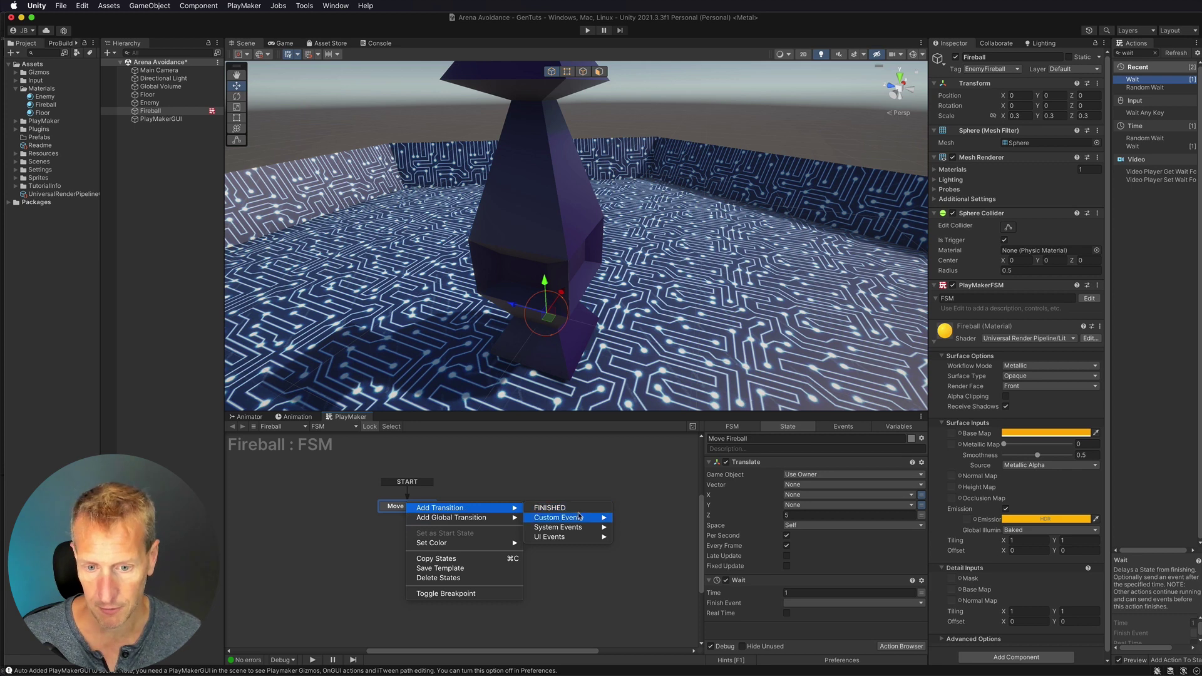
pyautogui.click(551, 506)
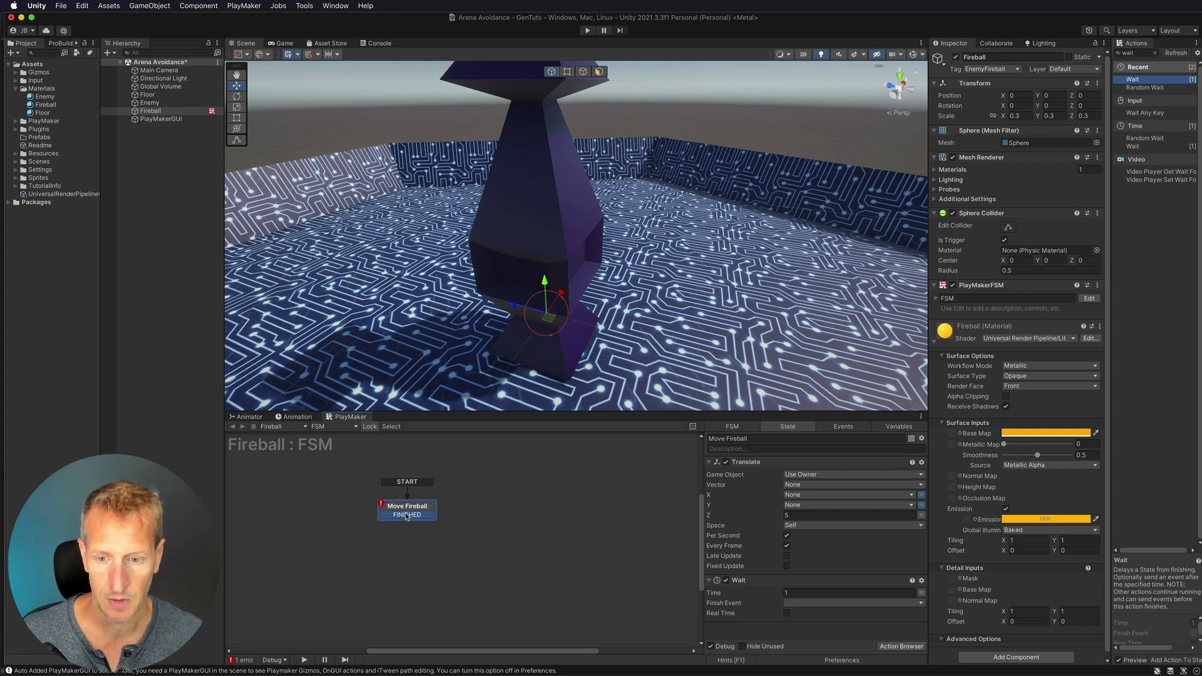
pyautogui.moveTo(408, 515); pyautogui.dragTo(492, 499)
pyautogui.click(377, 510)
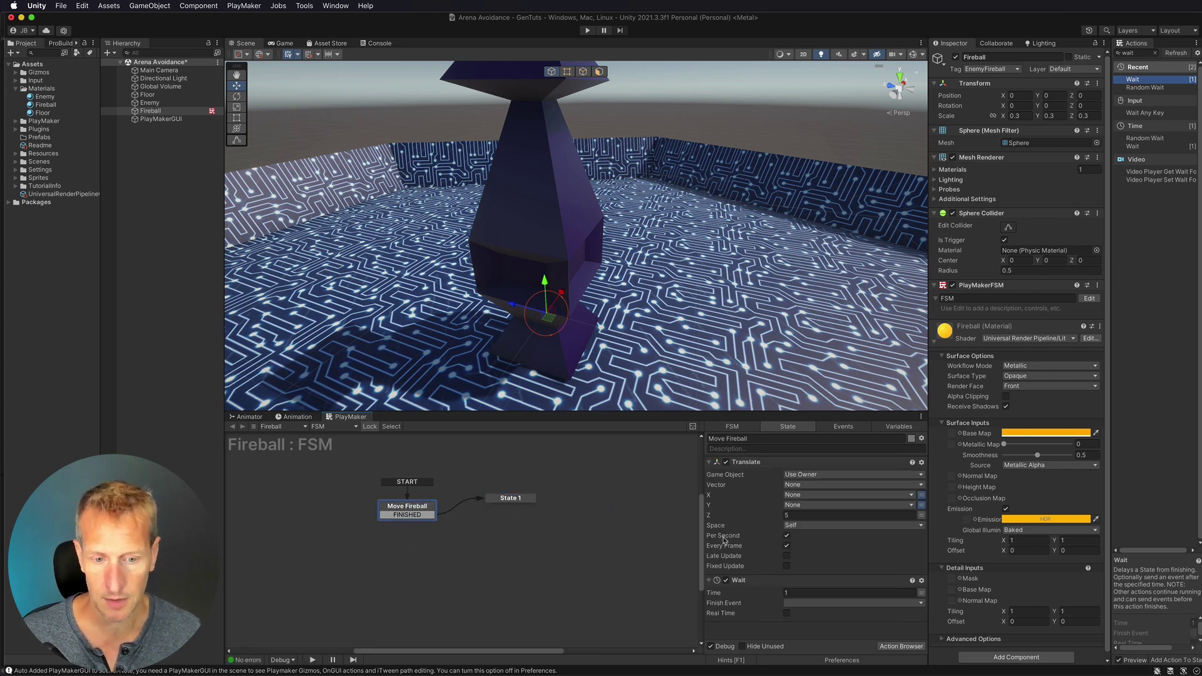
pyautogui.click(801, 603)
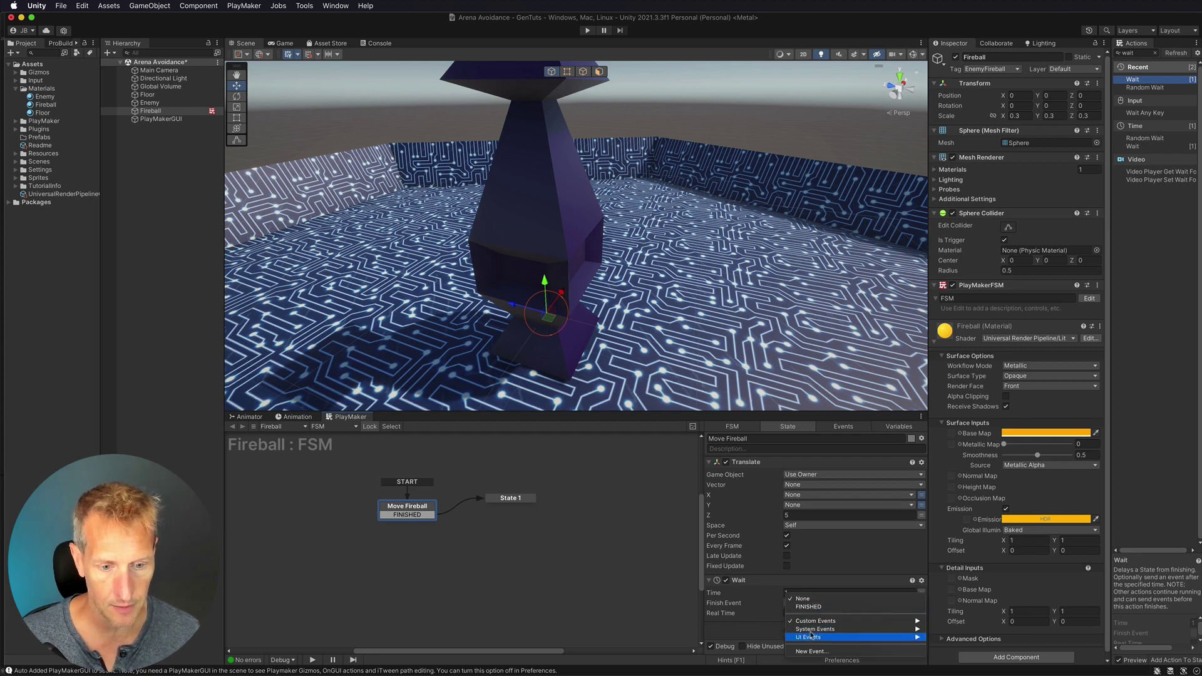
pyautogui.click(808, 607)
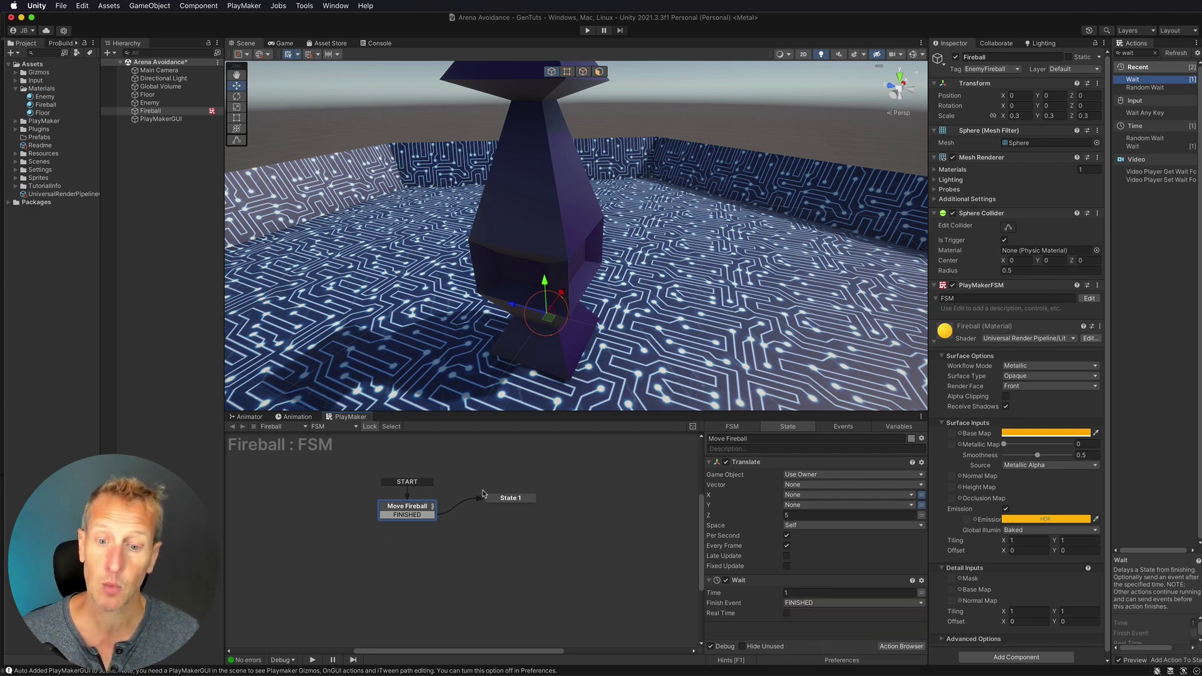
# - Rename the new second state Destroy Self and add a Destroy Self action to it
pyautogui.click(512, 499)
pyautogui.click(756, 439)
pyautogui.write('Destroy Self')
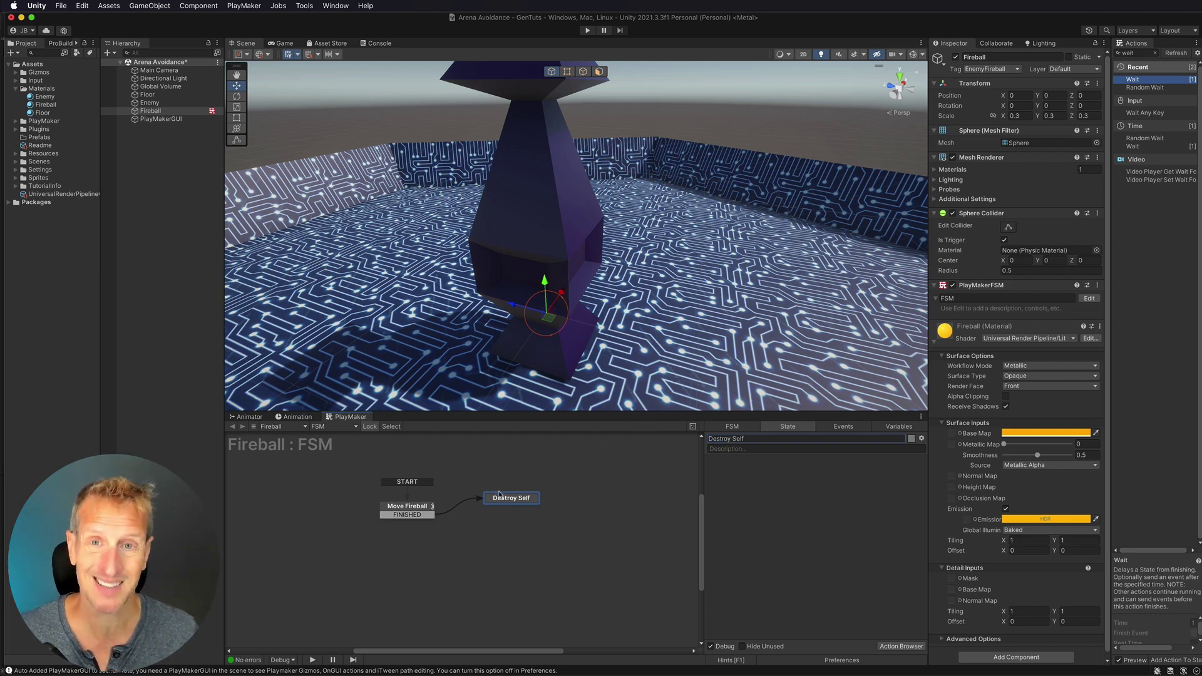
pyautogui.click(1141, 53)
pyautogui.press('super+a')
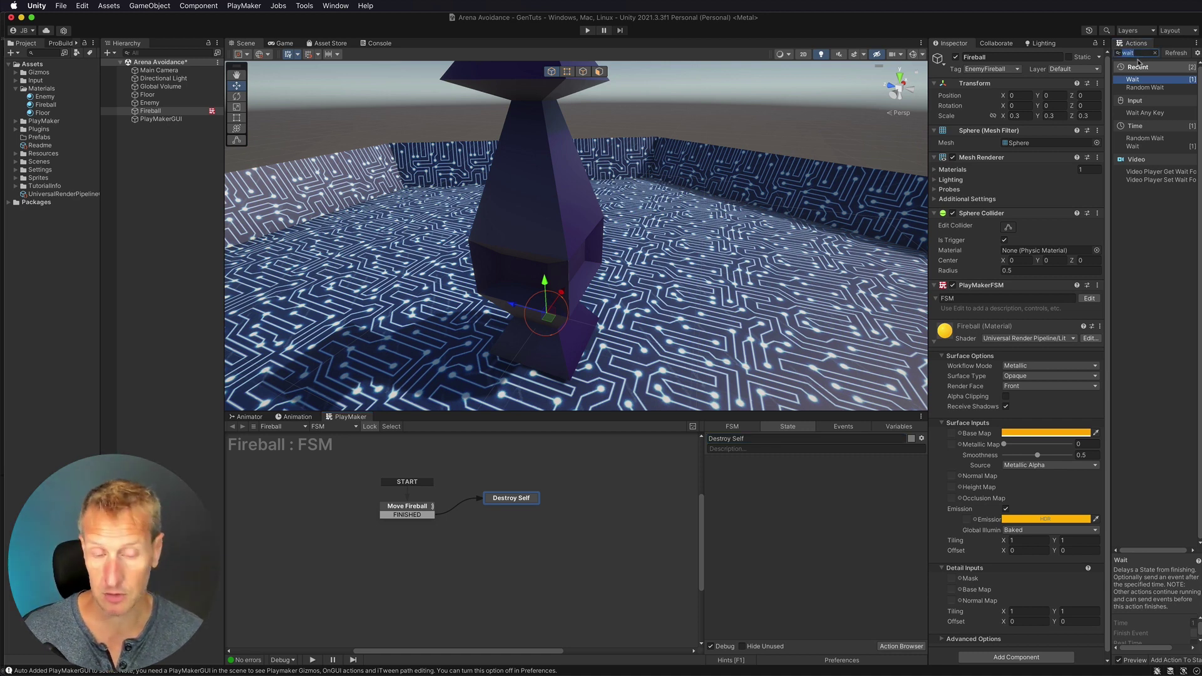
pyautogui.write('destr')
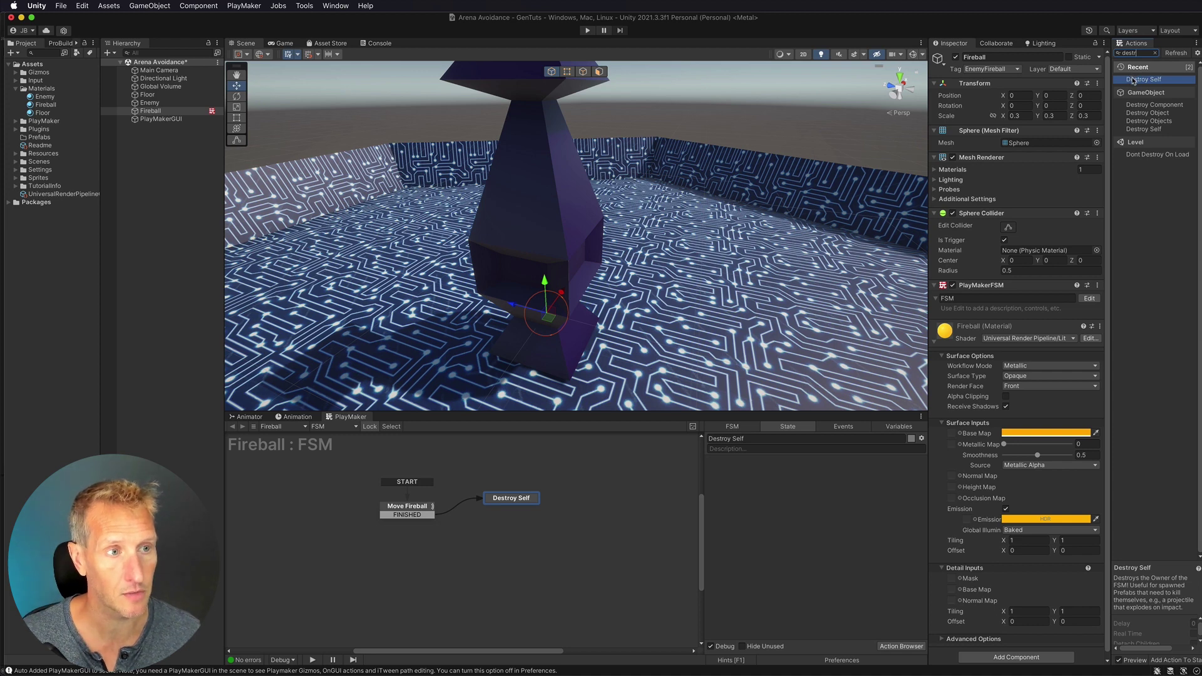
pyautogui.doubleClick(1132, 80)
pyautogui.click(788, 475)
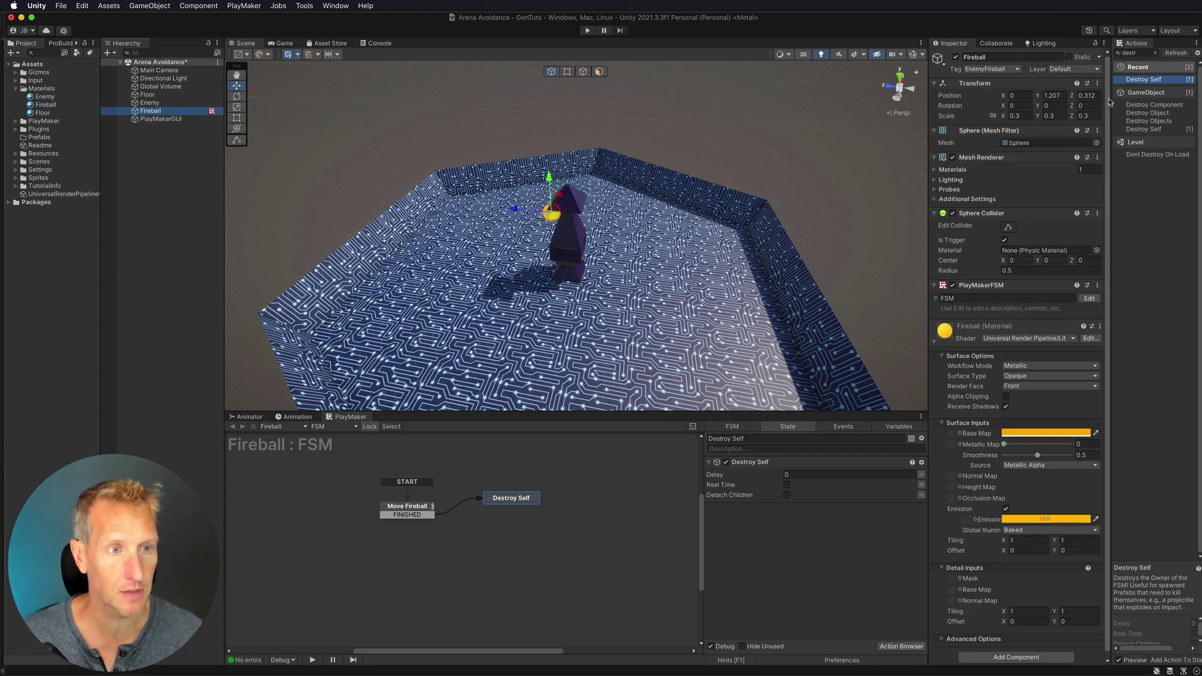
# - Set the Fireball object's Y and Z positions to 0
pyautogui.click(1058, 97)
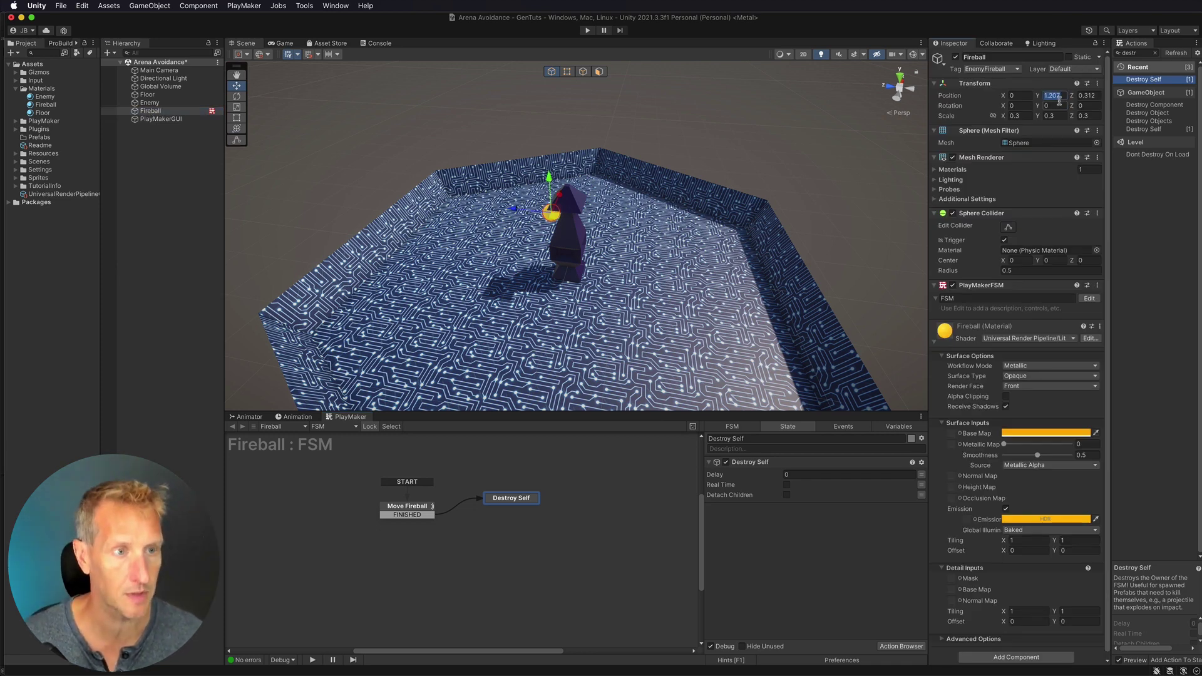
pyautogui.write('0')
pyautogui.press('Tab')
pyautogui.write('0')
pyautogui.press('Tab')
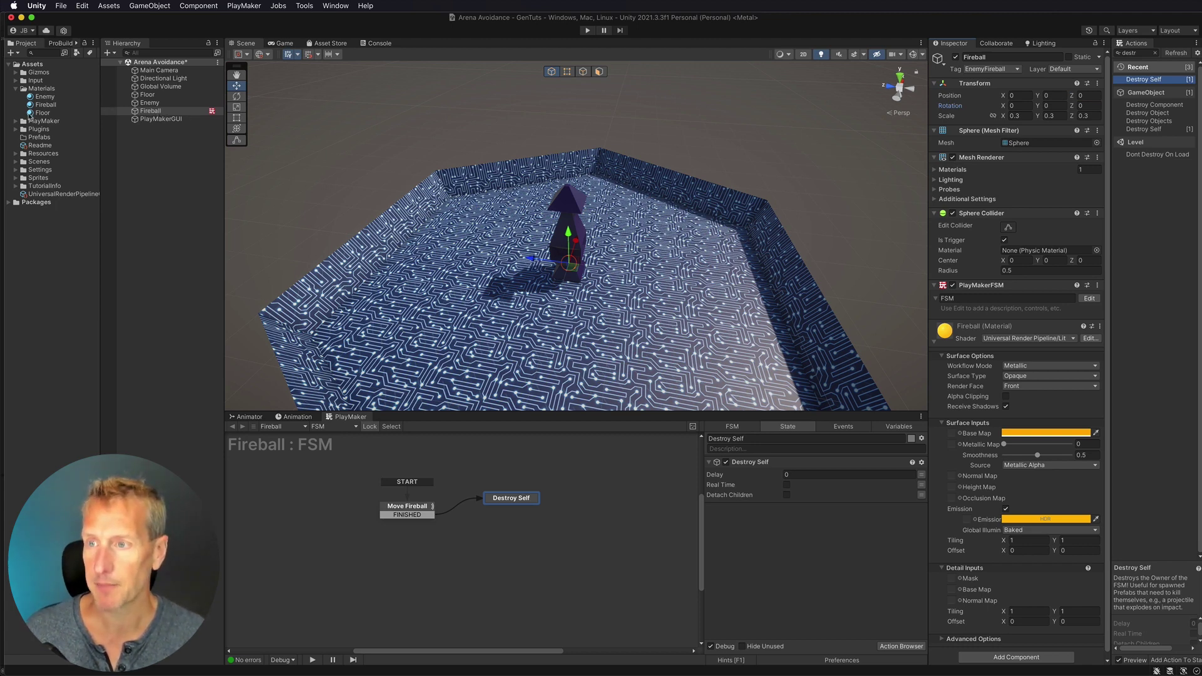
# - Save the Fireball object as a prefab in the Prefabs folder and delete it from the scene
pyautogui.click(137, 112)
pyautogui.moveTo(119, 118); pyautogui.dragTo(39, 137)
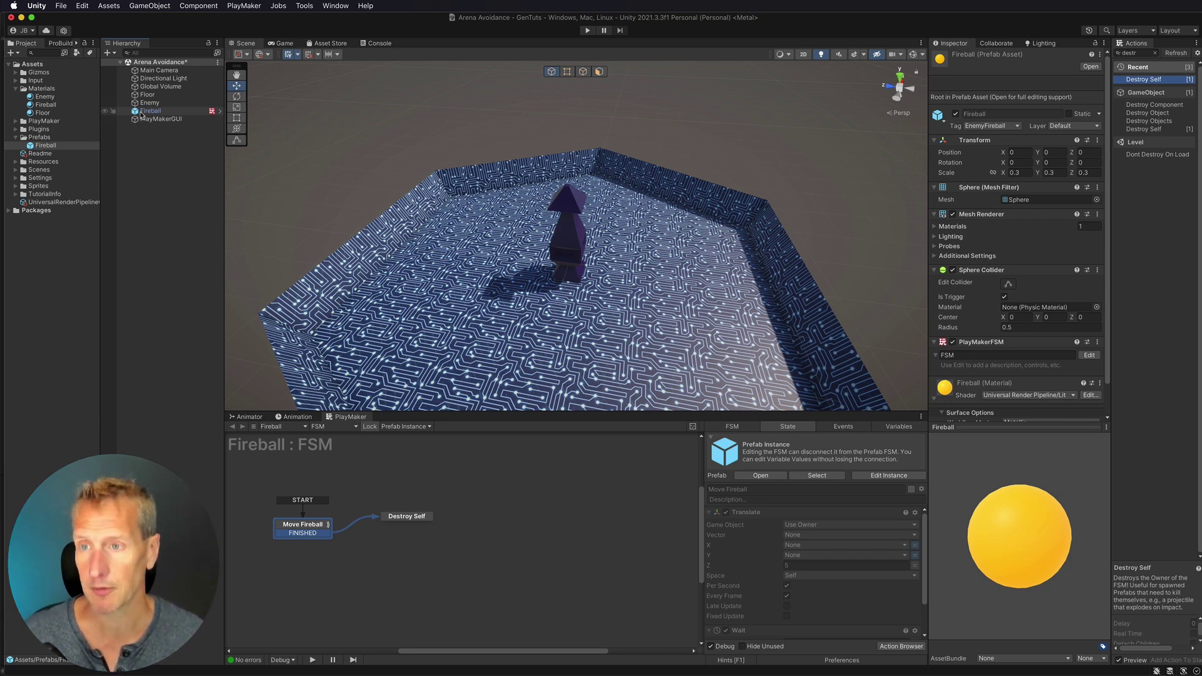
pyautogui.click(142, 113)
pyautogui.press('super+BackSpace')
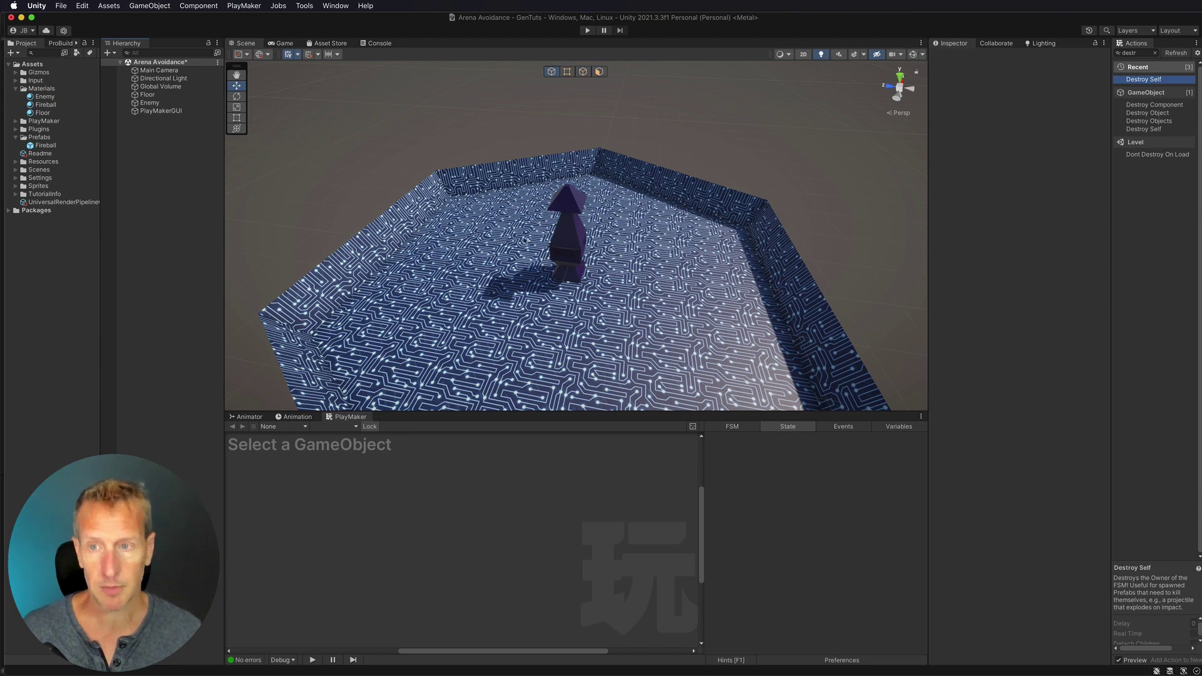
# - Create an empty child object named Spawn1 under Enemy and move it to about Y -0.313, Z 0.286
pyautogui.scroll(10, 482, 248)
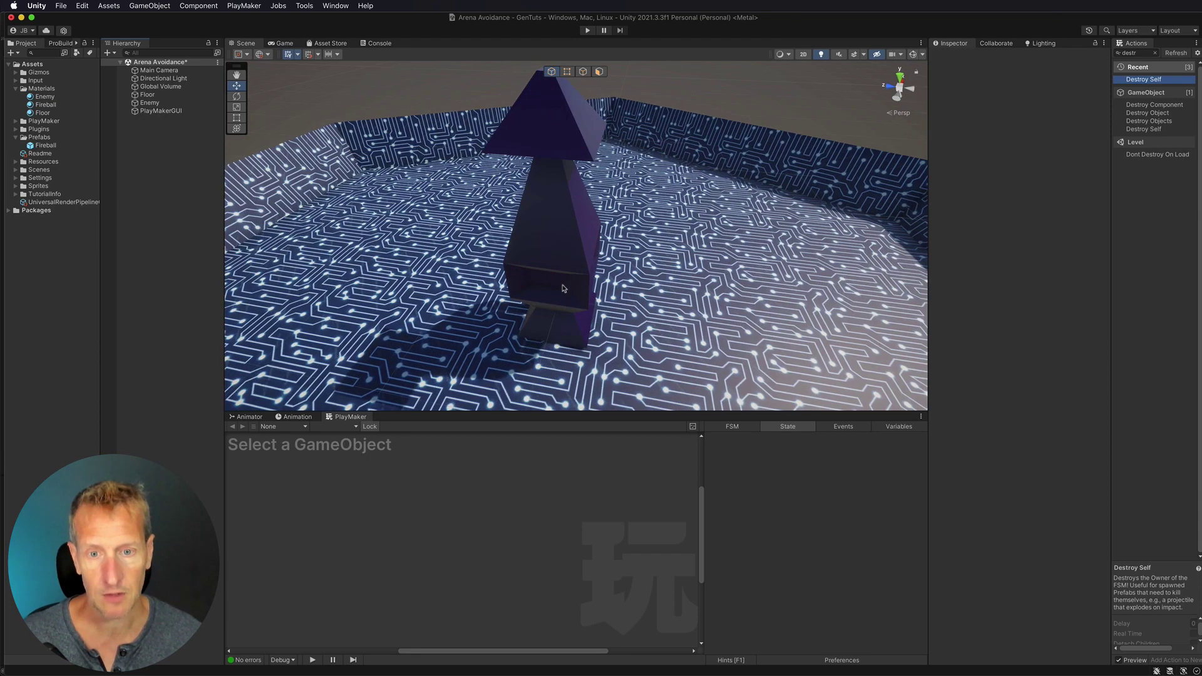
pyautogui.keyDown('alt'); pyautogui.moveTo(500, 262); pyautogui.dragTo(536, 242); pyautogui.keyUp('alt')
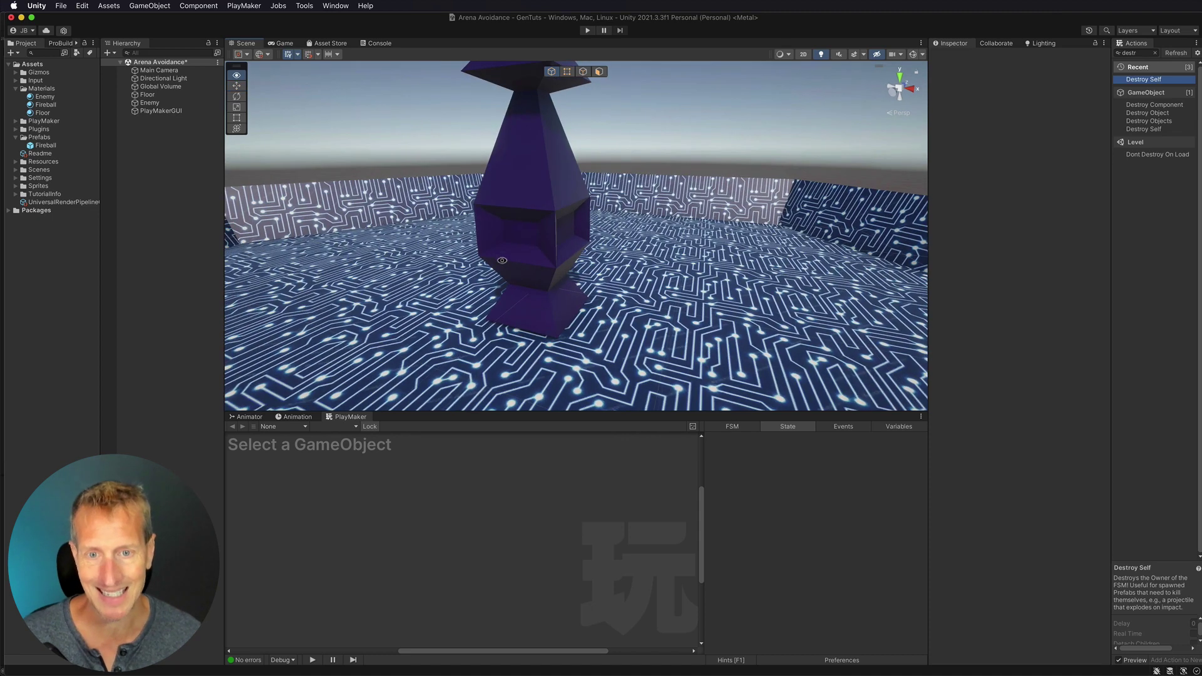
pyautogui.click(149, 103)
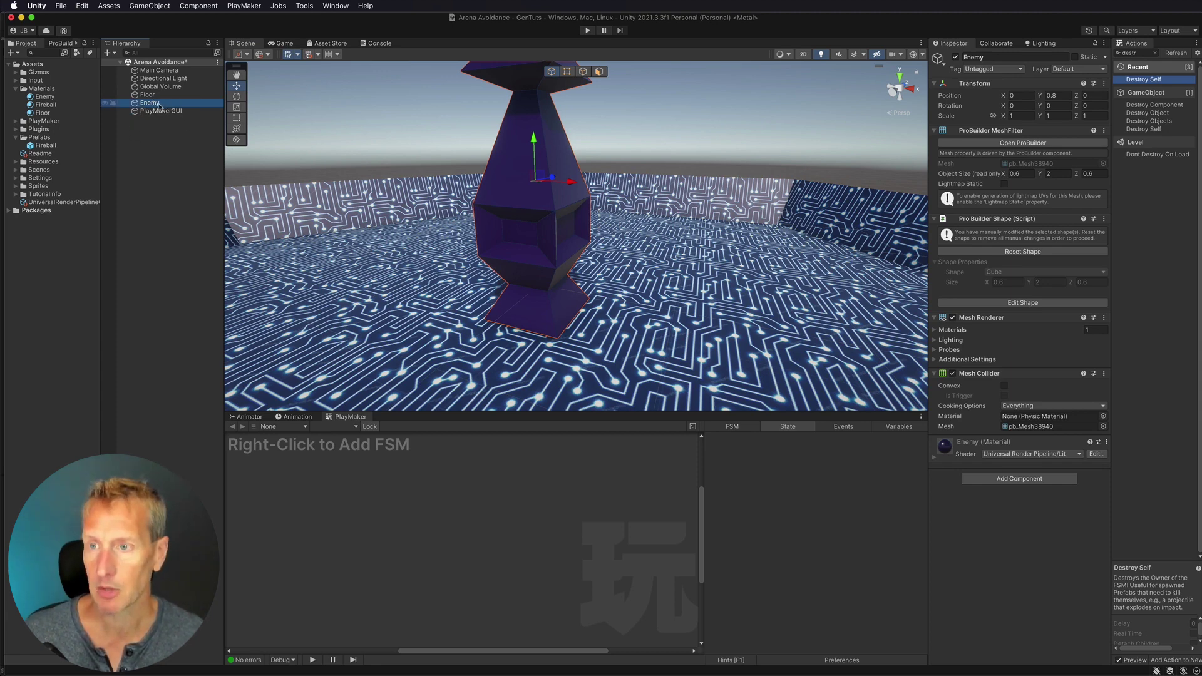
pyautogui.rightClick(156, 104)
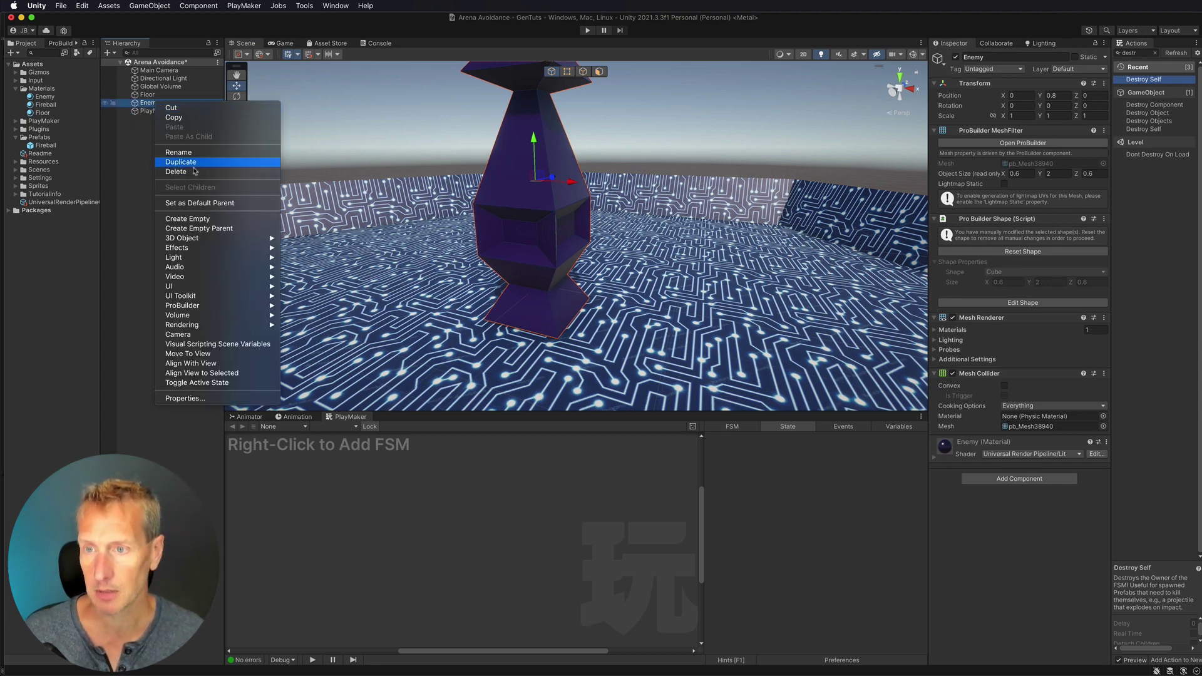
pyautogui.click(189, 218)
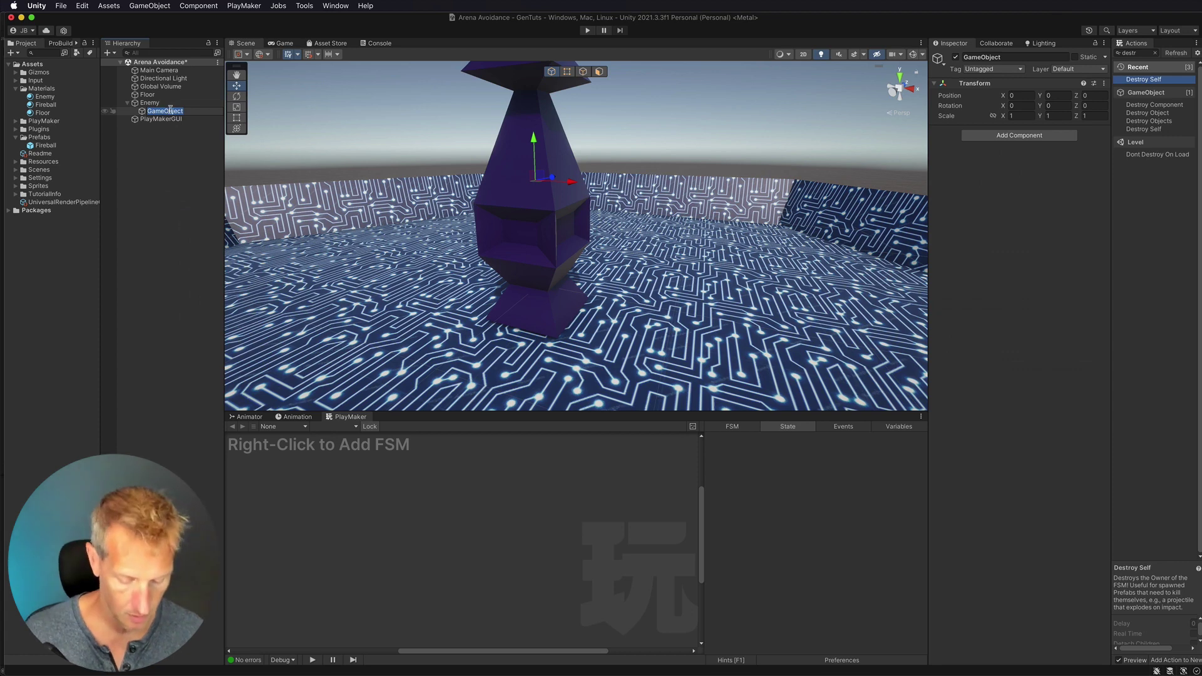
pyautogui.write('Sp')
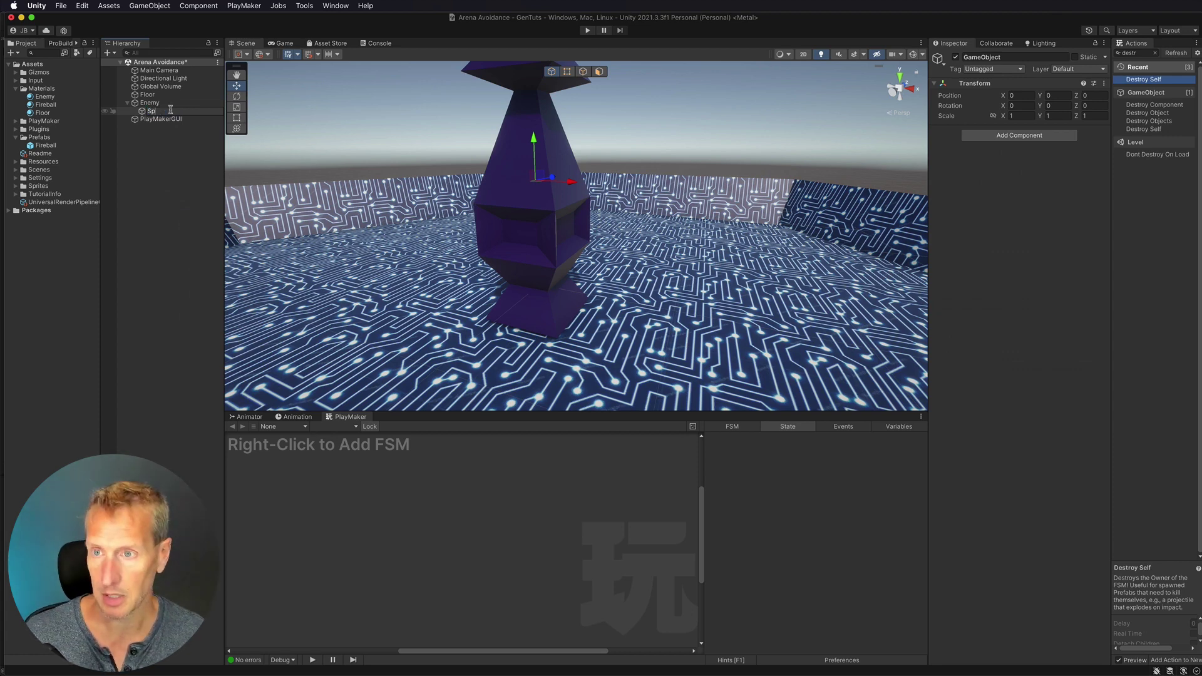
pyautogui.write('awn1')
pyautogui.press('Return')
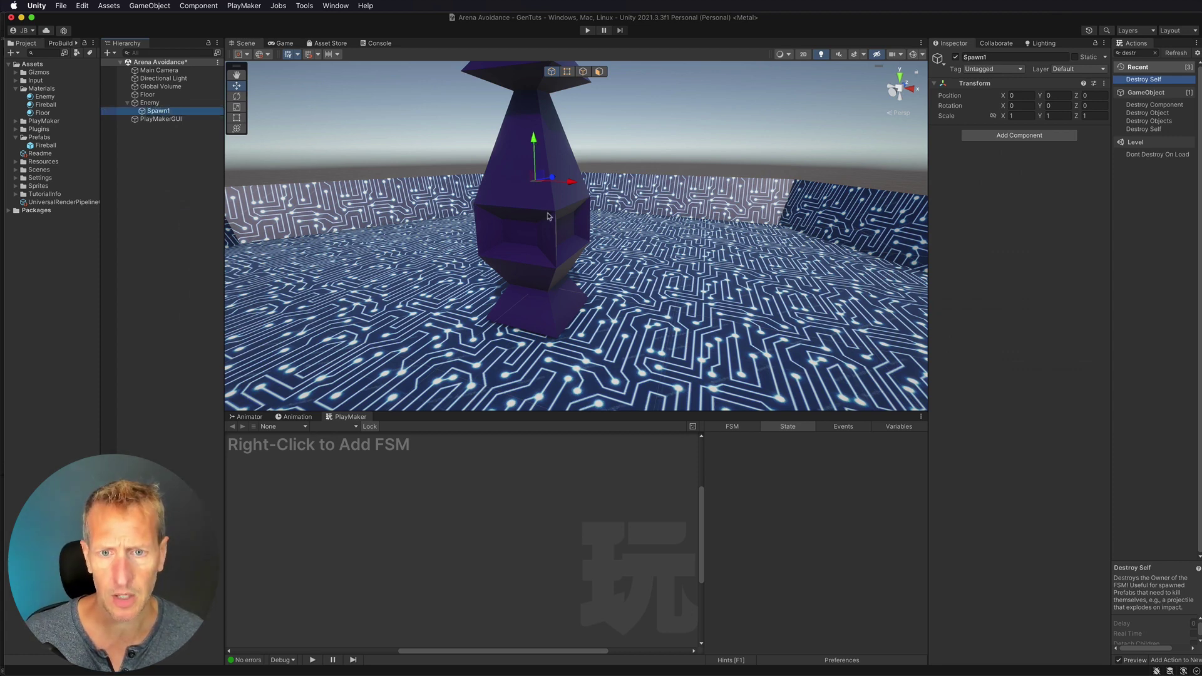
pyautogui.keyDown('alt'); pyautogui.moveTo(586, 226); pyautogui.dragTo(582, 275); pyautogui.keyUp('alt')
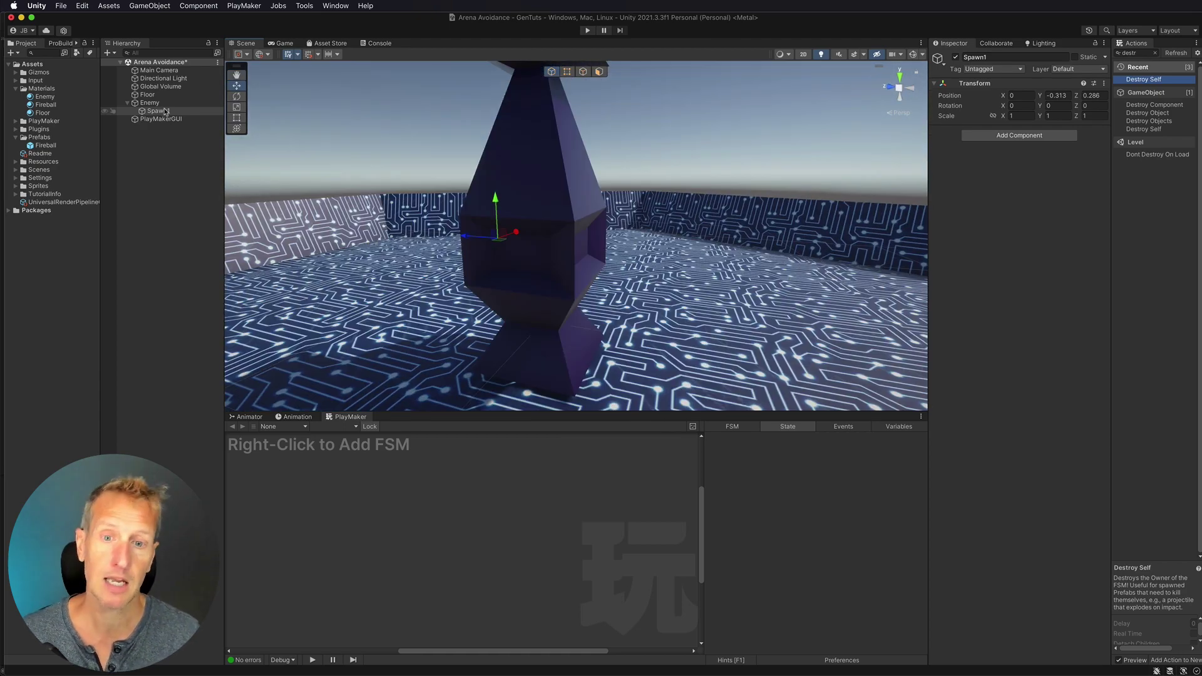
# - Duplicate Spawn1 under Enemy and name the copy Spawn2
pyautogui.click(163, 113)
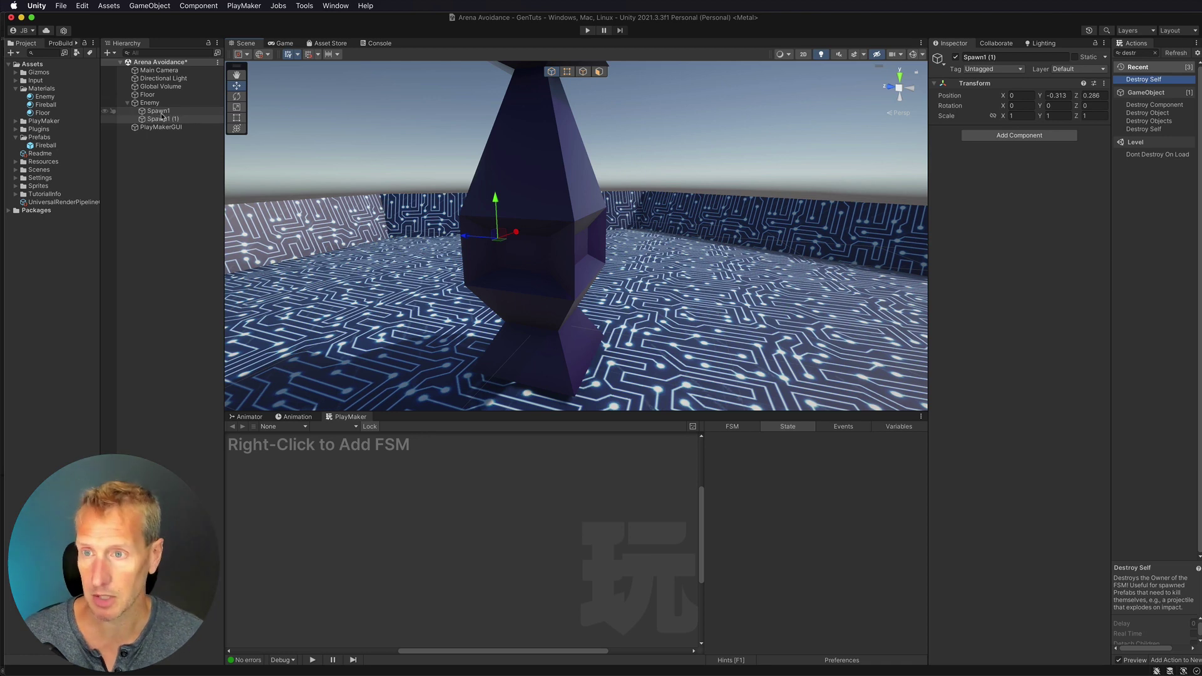
pyautogui.press('super+d')
pyautogui.keyDown('alt'); pyautogui.moveTo(563, 238); pyautogui.dragTo(541, 227); pyautogui.keyUp('alt')
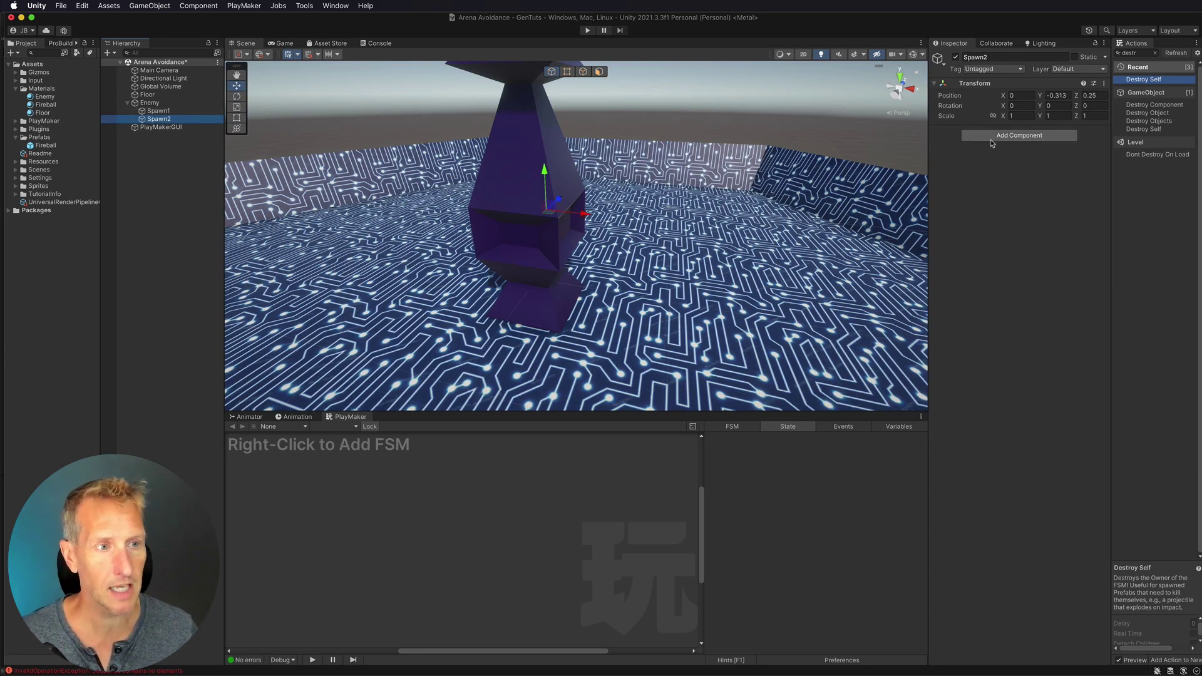
# - Set Spawn2's position to X 0.25 and Z 0, and its Y rotation to 90
pyautogui.click(1018, 97)
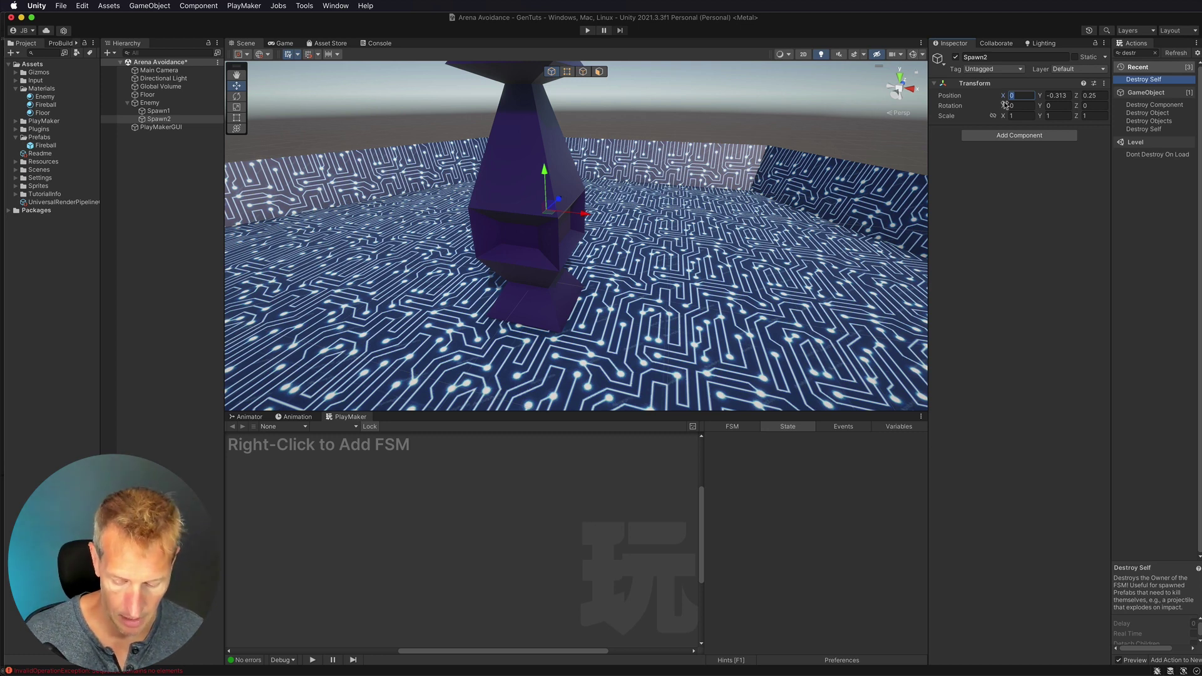
pyautogui.write('0.25')
pyautogui.press('Tab')
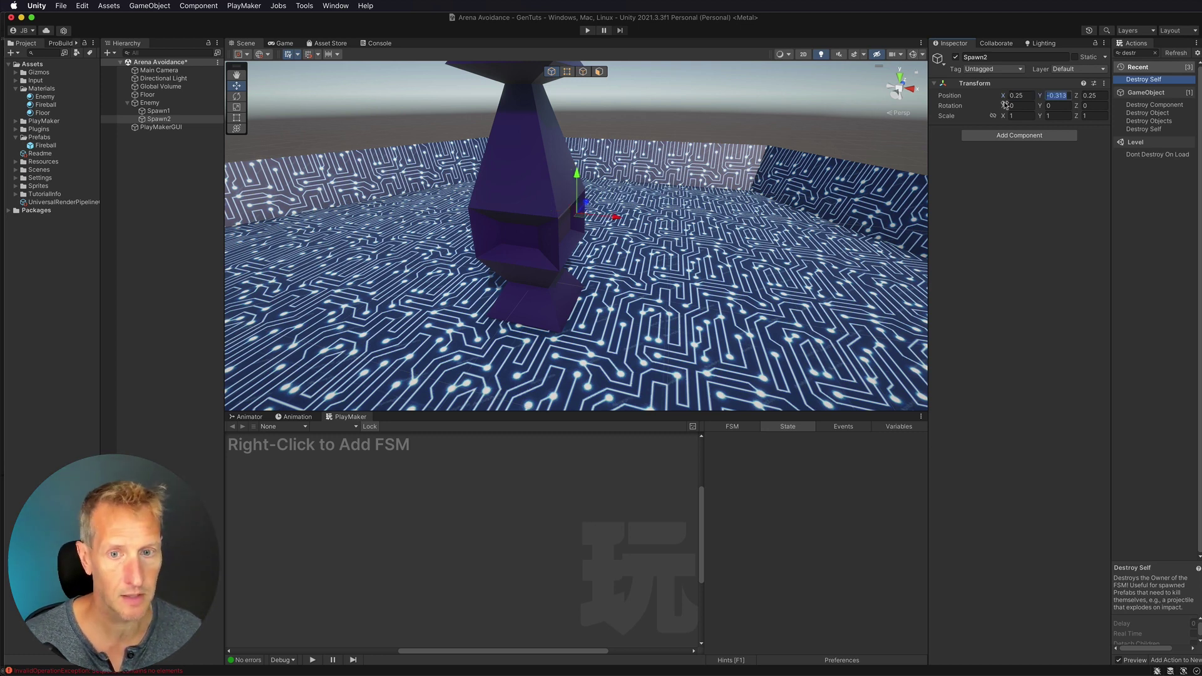
pyautogui.press('Tab')
pyautogui.write('0')
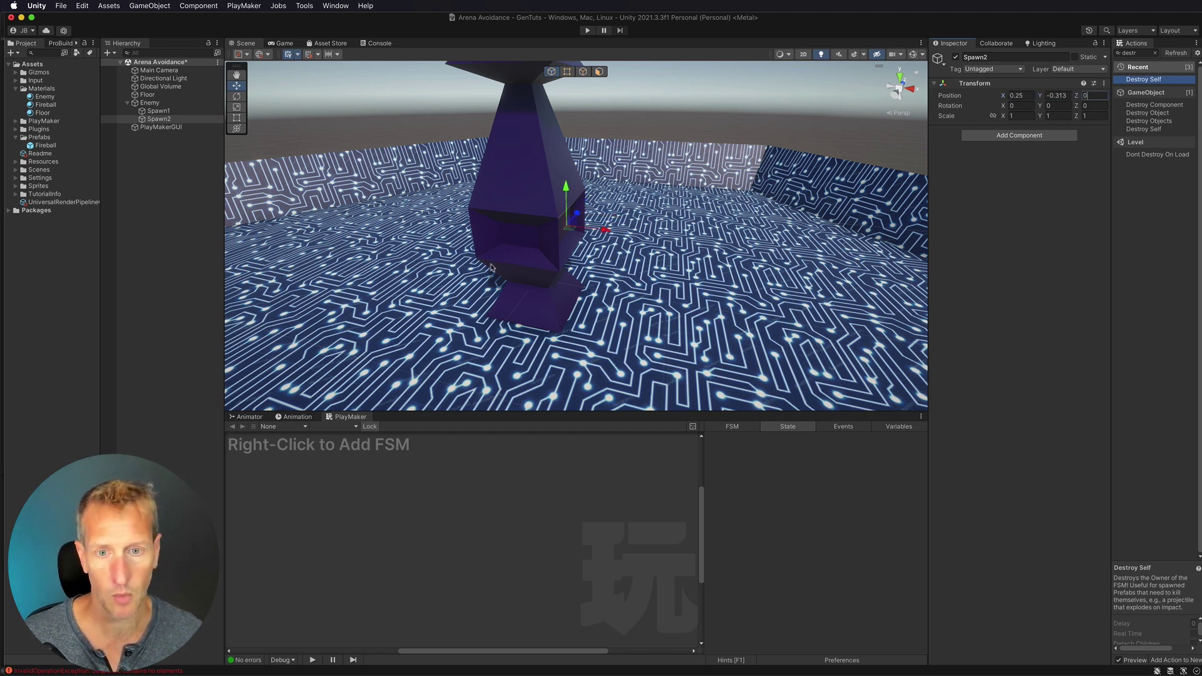
pyautogui.press('Return')
pyautogui.press('f')
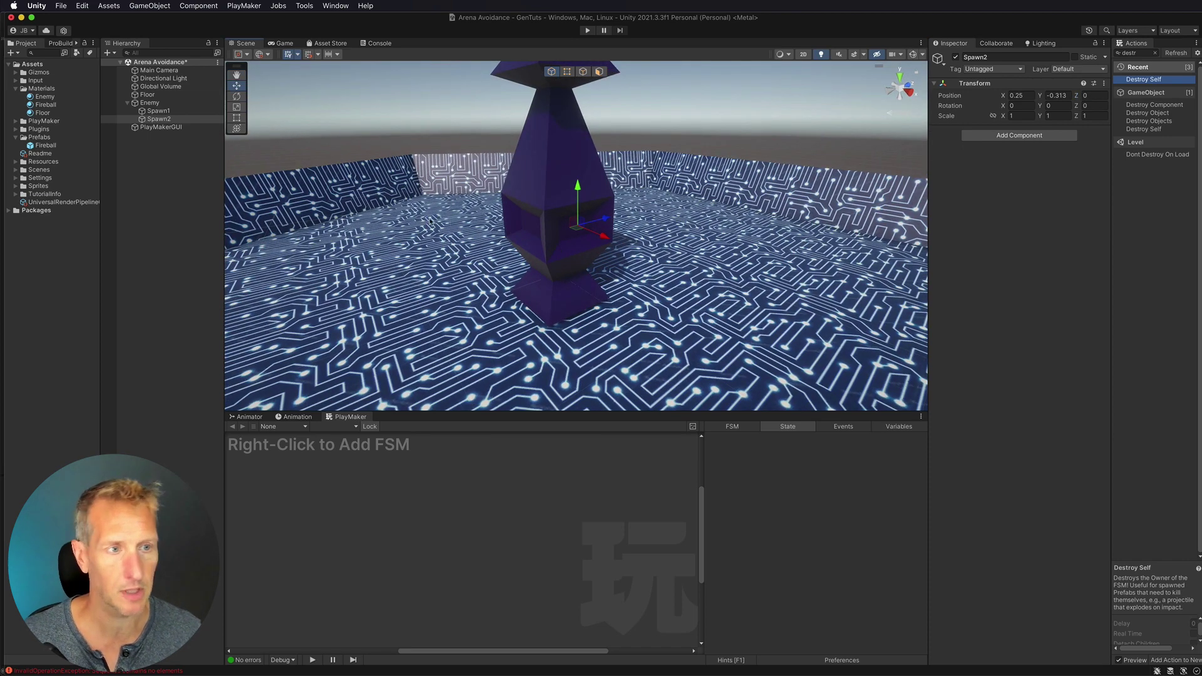
pyautogui.click(1059, 107)
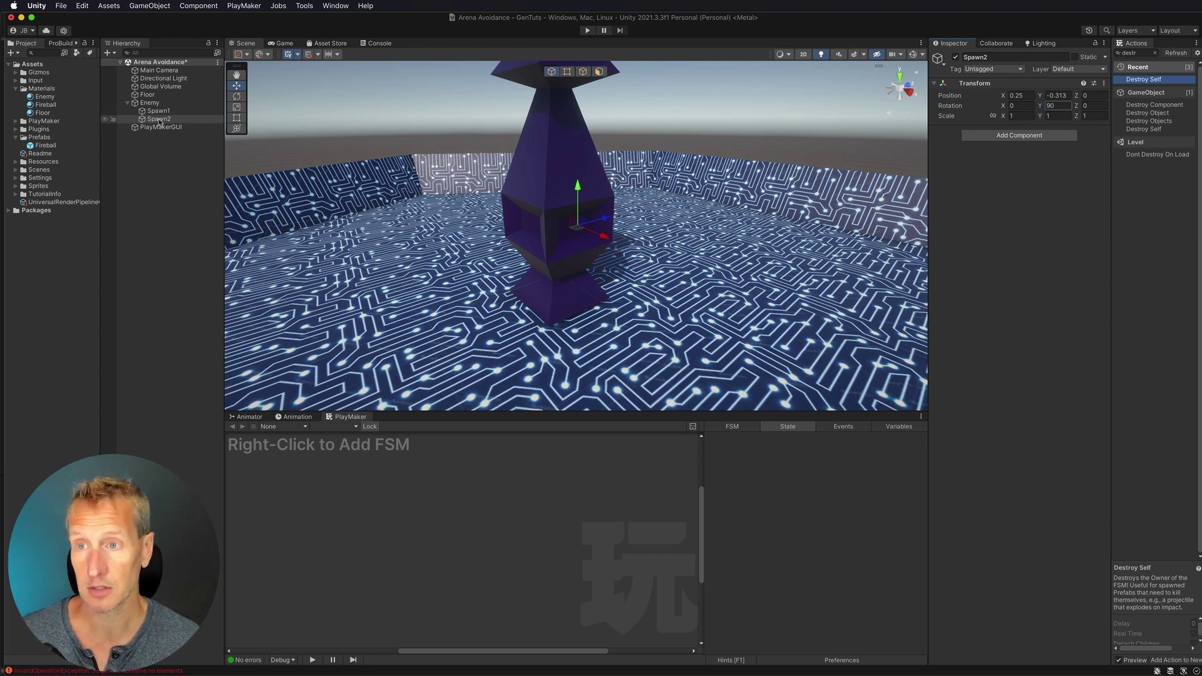
# - Duplicate the spawn point to make Spawn3 and Spawn4, setting Spawn4 to X -0.25, Z 0 with Y rotation 270
pyautogui.press('super+d')
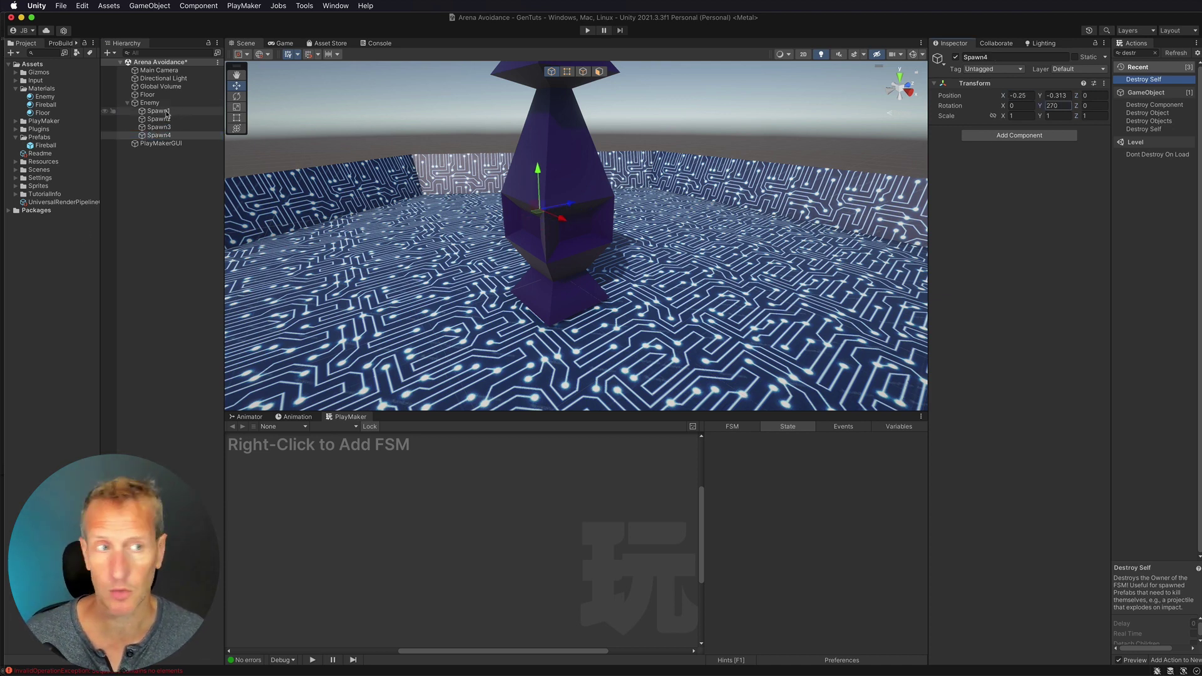
pyautogui.click(127, 103)
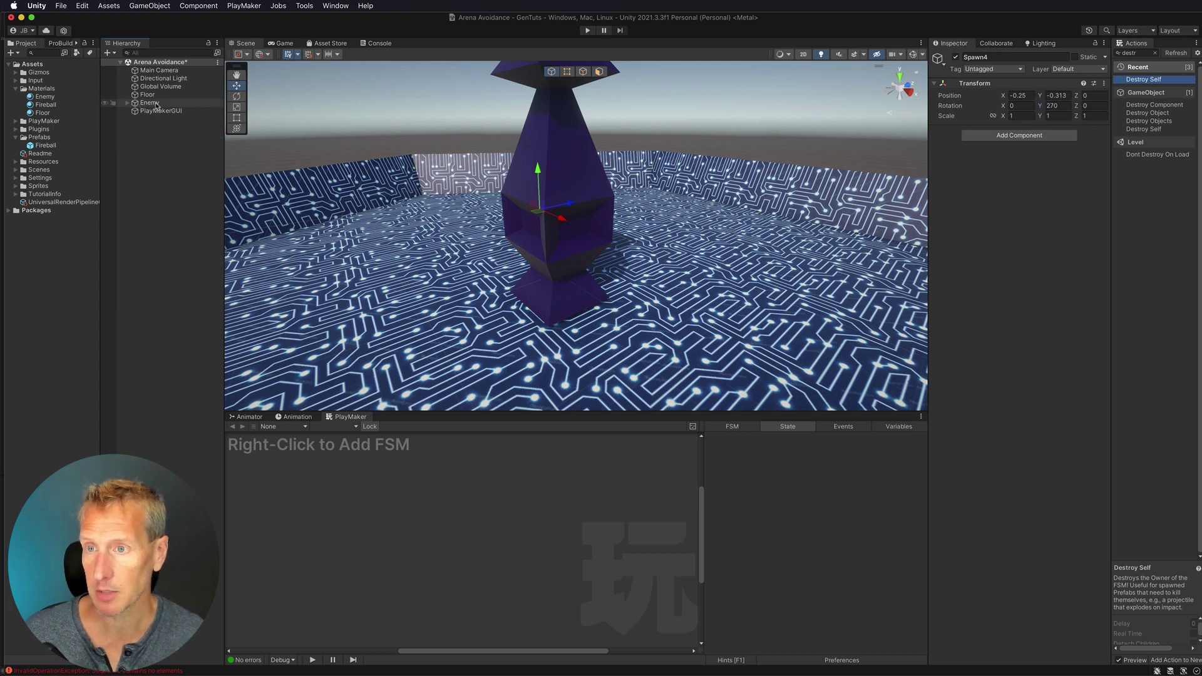
# - Create an empty object at the scene's root and name it Game Manager followed by a row of dashes
pyautogui.click(158, 125)
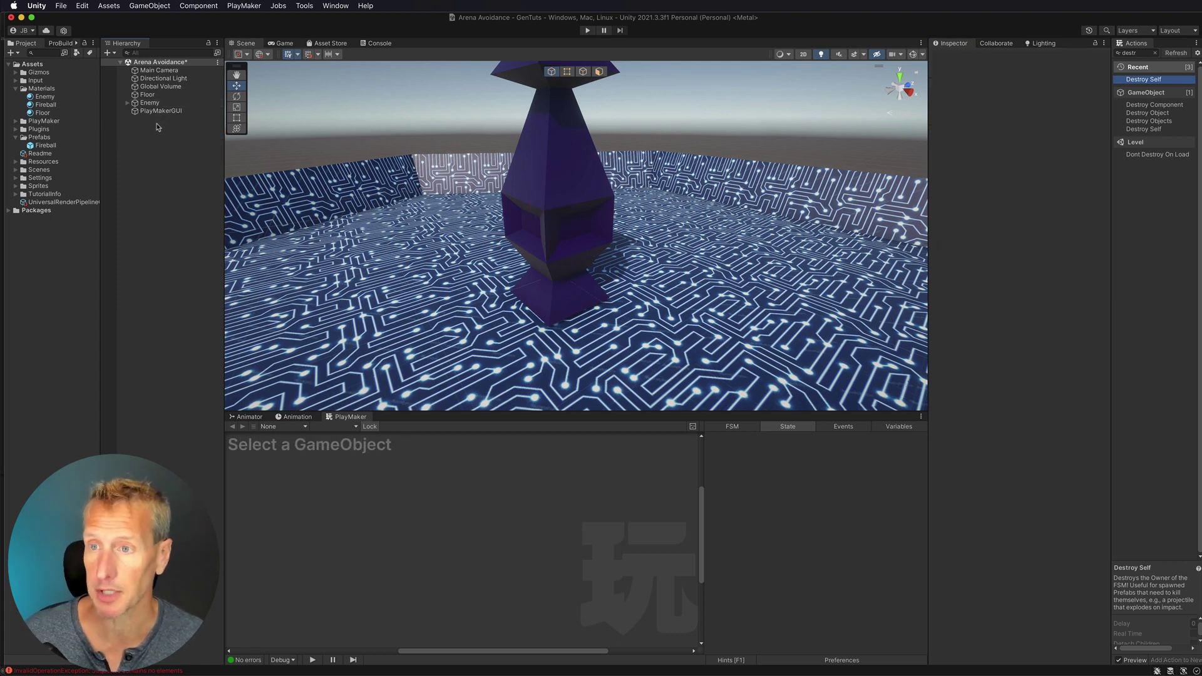
pyautogui.rightClick(158, 124)
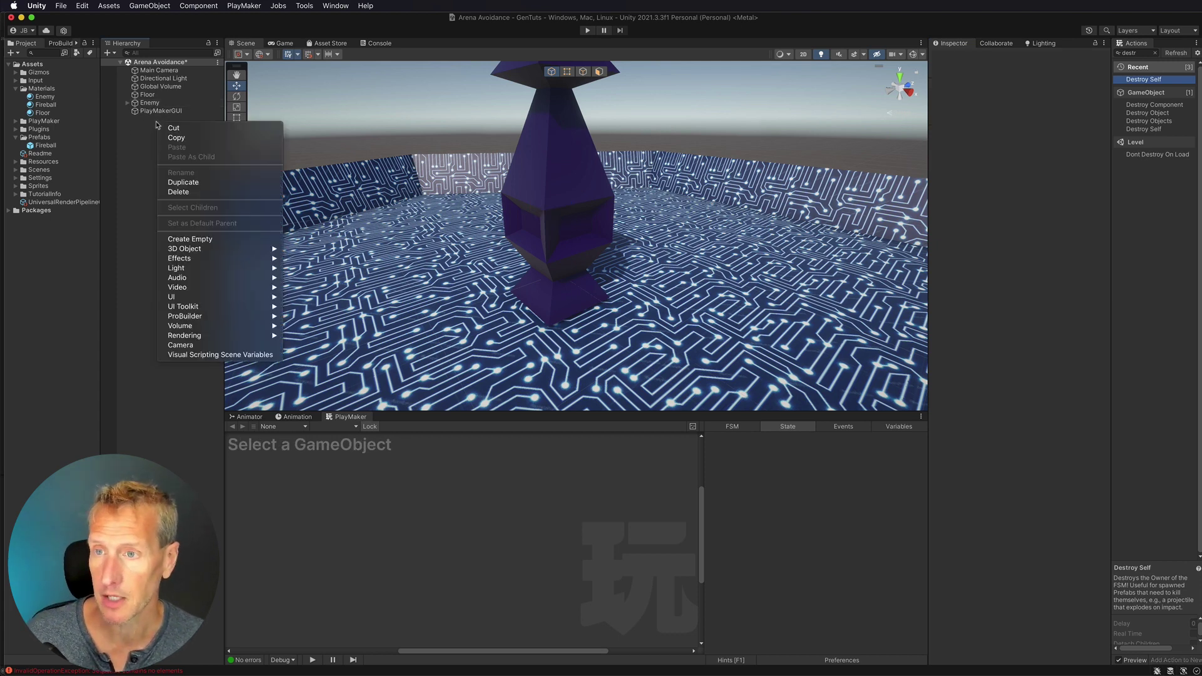
pyautogui.click(200, 240)
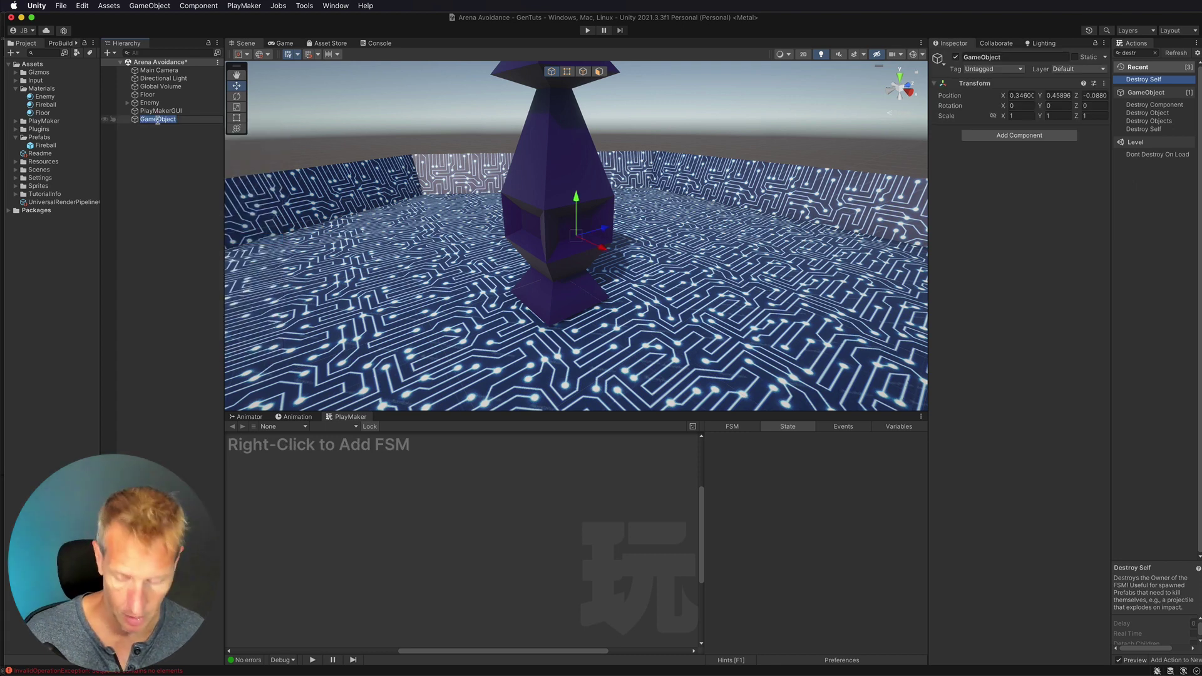
pyautogui.write('Game Manager')
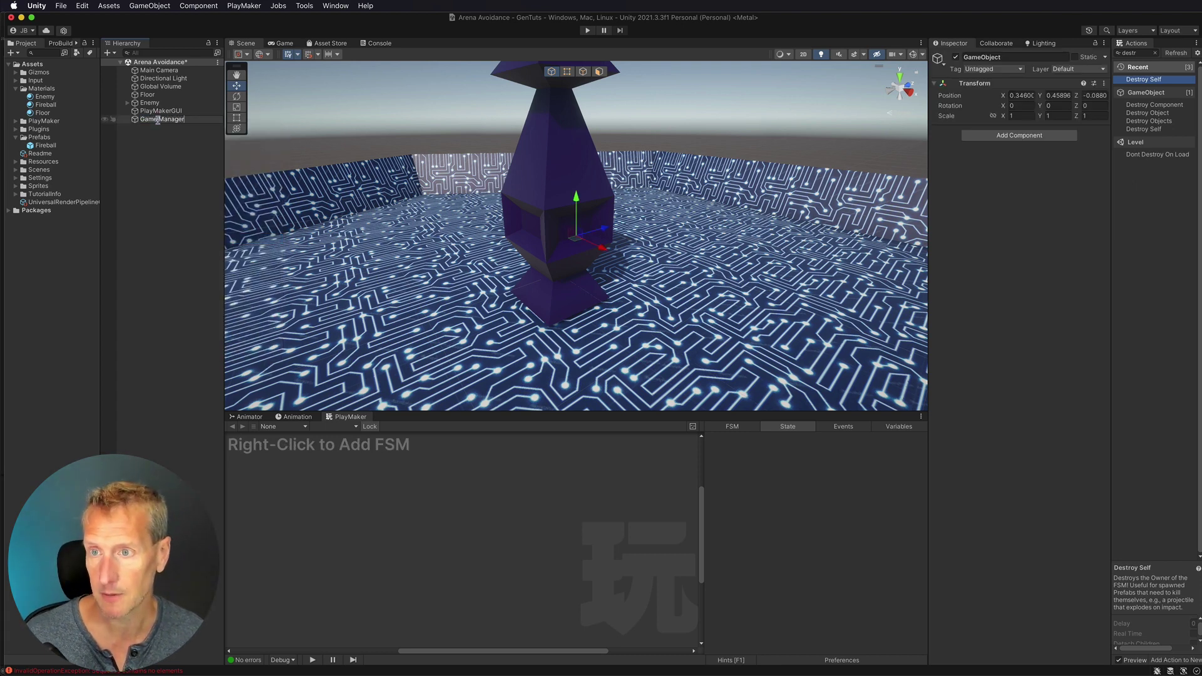
pyautogui.click(158, 118)
pyautogui.press('Return')
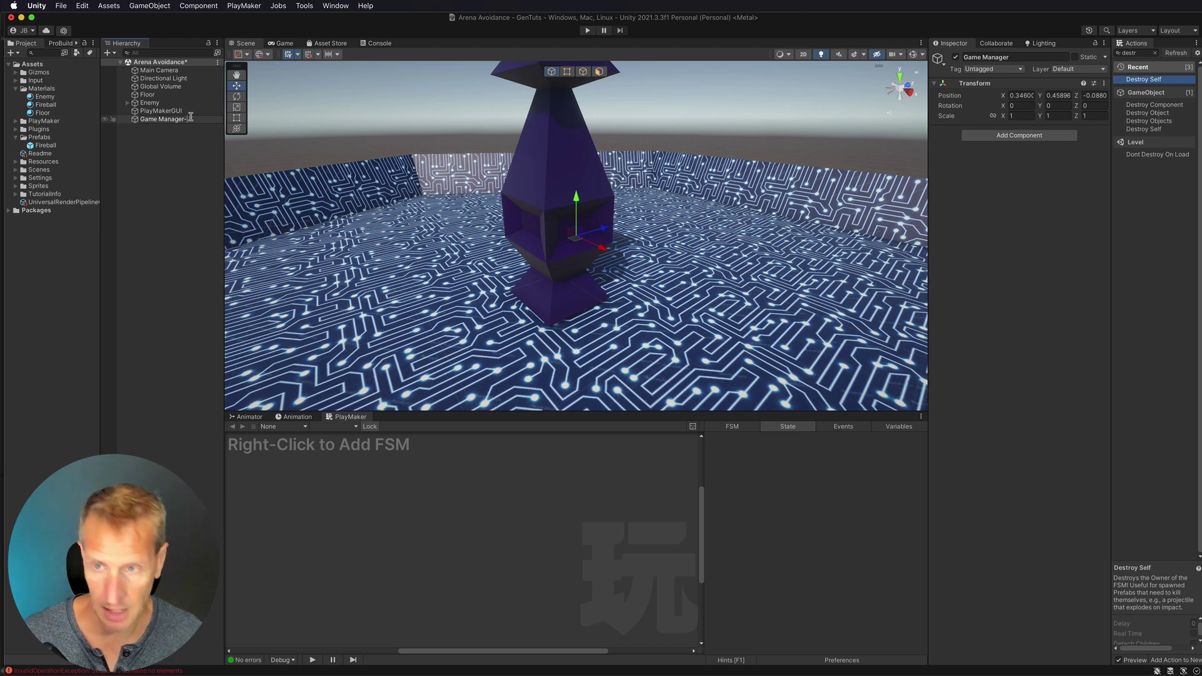
pyautogui.click(204, 157)
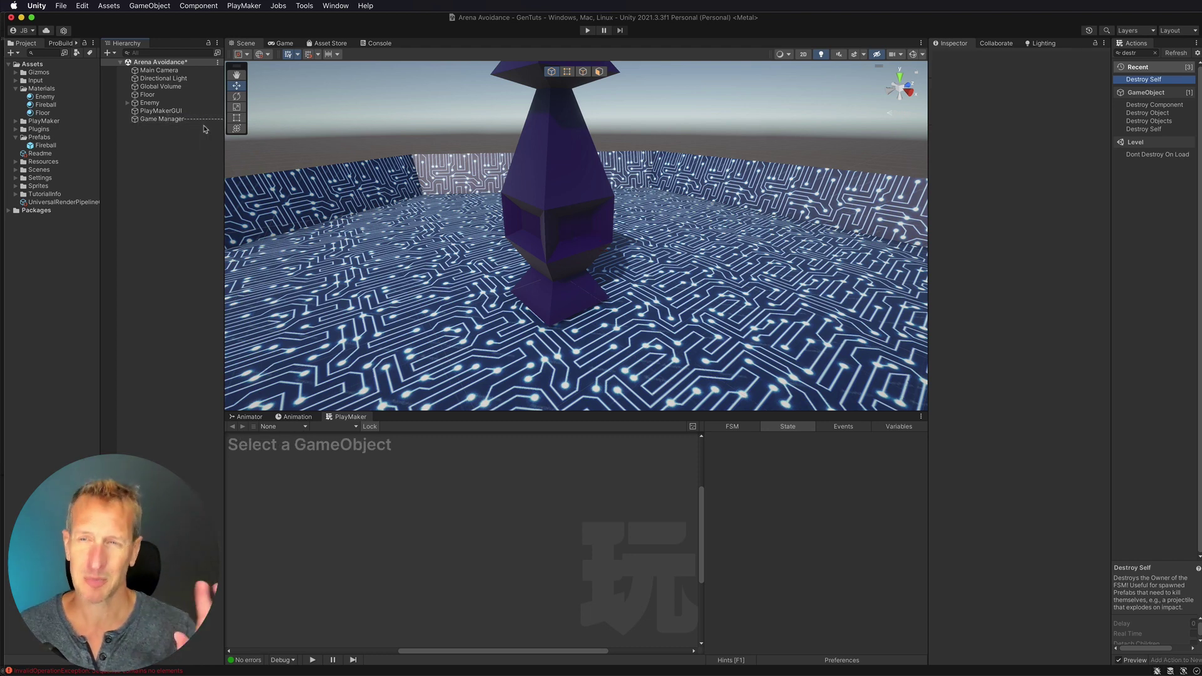
# - Create an empty child object named Column Fire under the Game Manager
pyautogui.rightClick(149, 119)
pyautogui.click(181, 233)
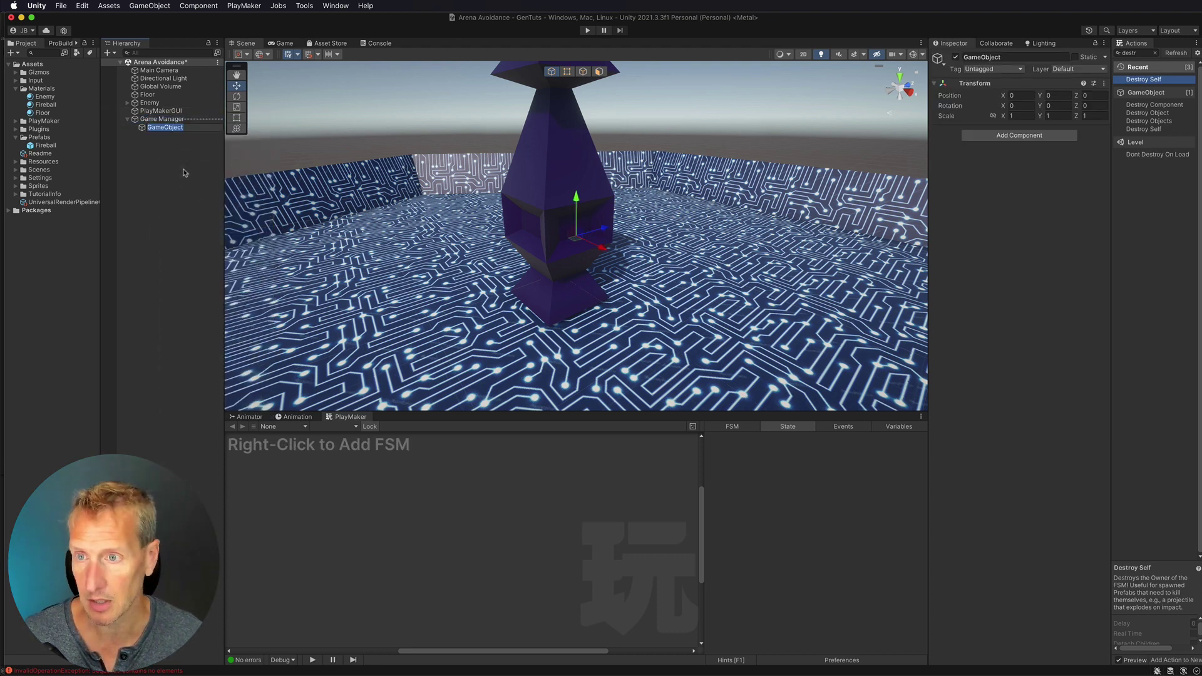
pyautogui.write('Column Fire')
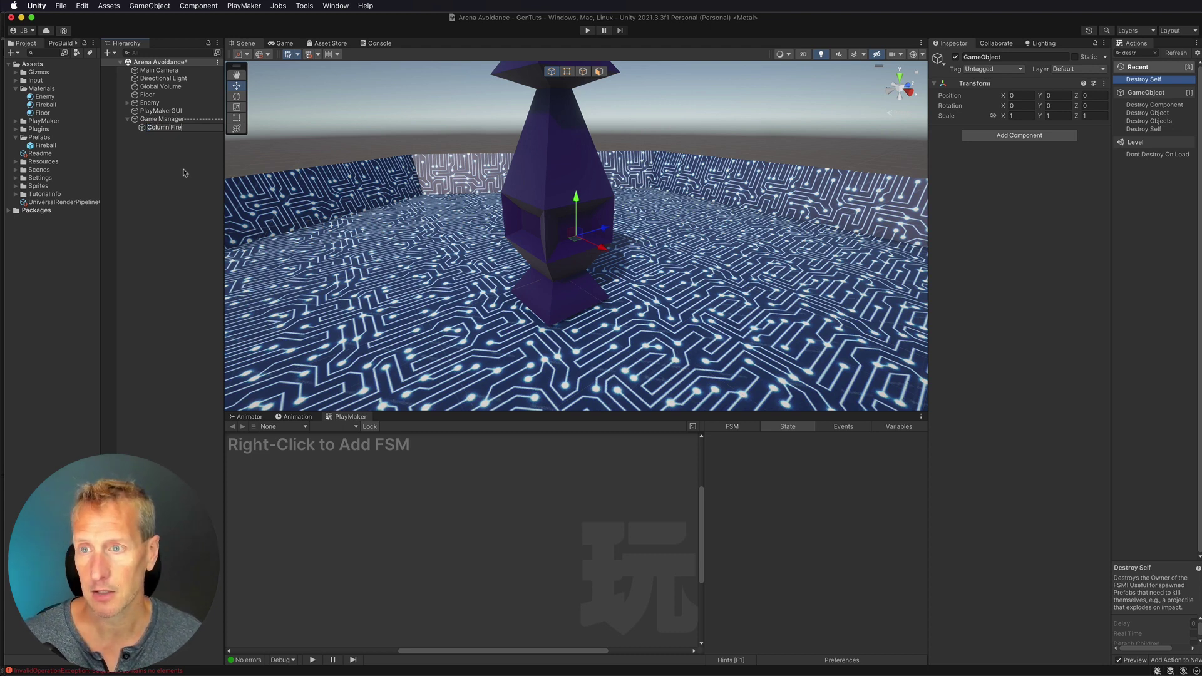
pyautogui.press('Return')
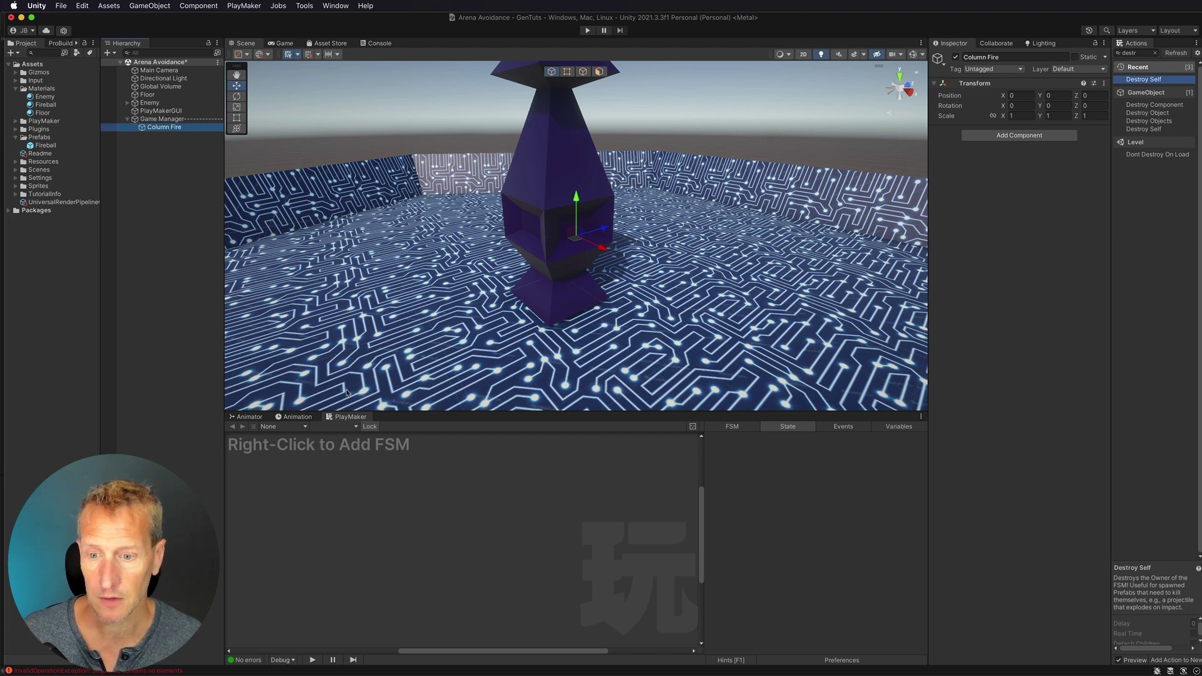
# - Add a PlayMaker FSM to Column Fire and rename its start state Pattern Choice
pyautogui.rightClick(490, 463)
pyautogui.click(519, 469)
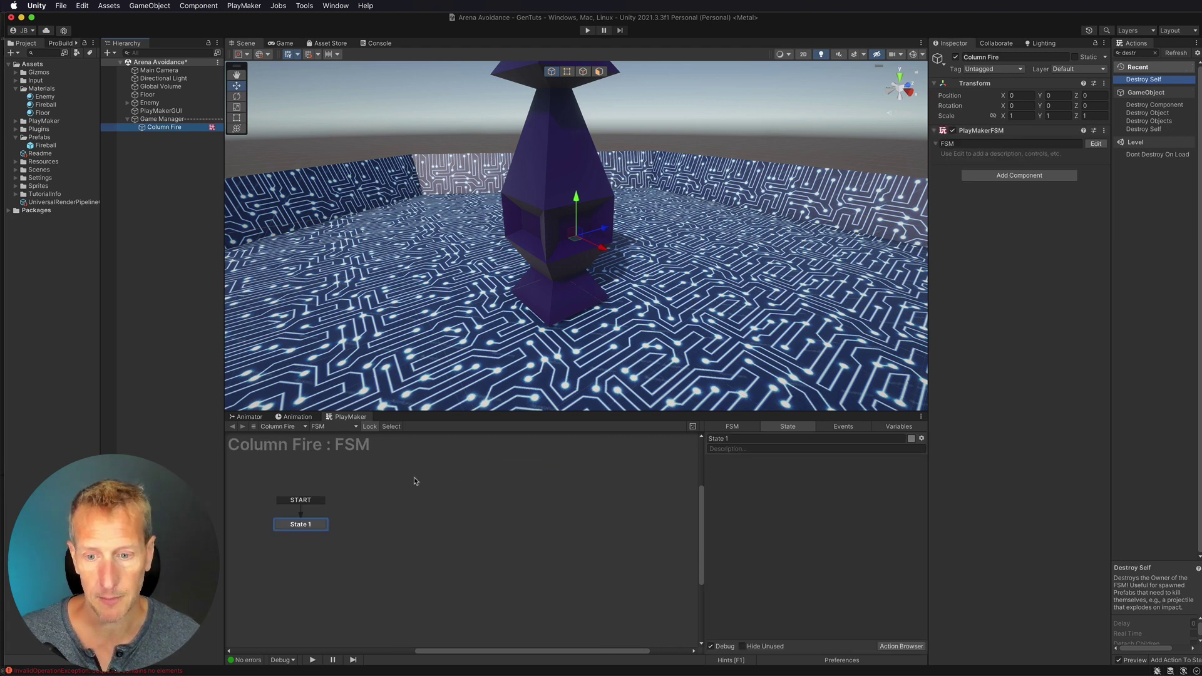
pyautogui.moveTo(312, 526); pyautogui.dragTo(453, 513)
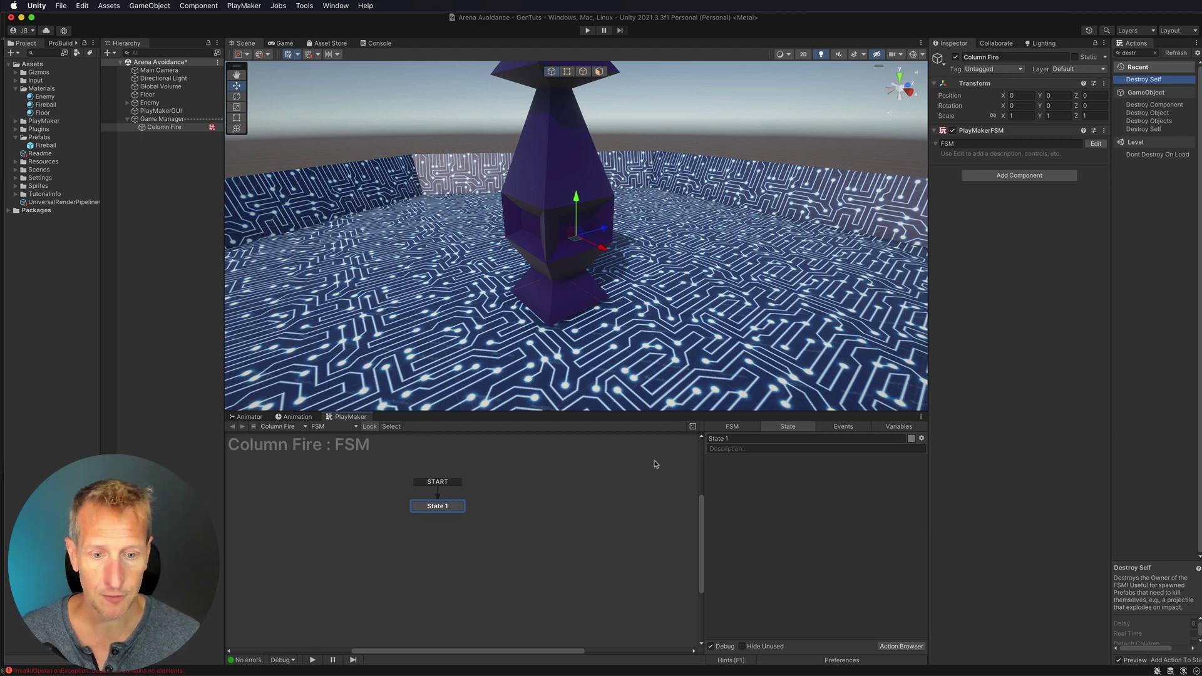
pyautogui.moveTo(763, 438); pyautogui.dragTo(674, 437)
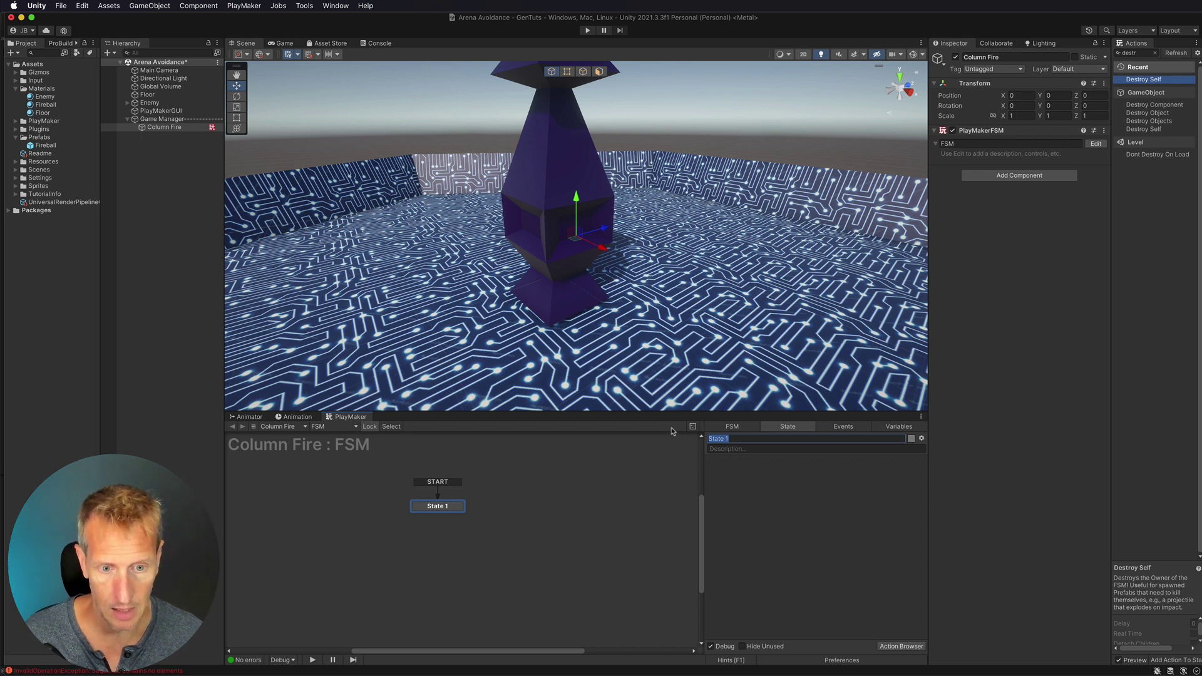
pyautogui.write('Pattern Choice')
pyautogui.press('Return')
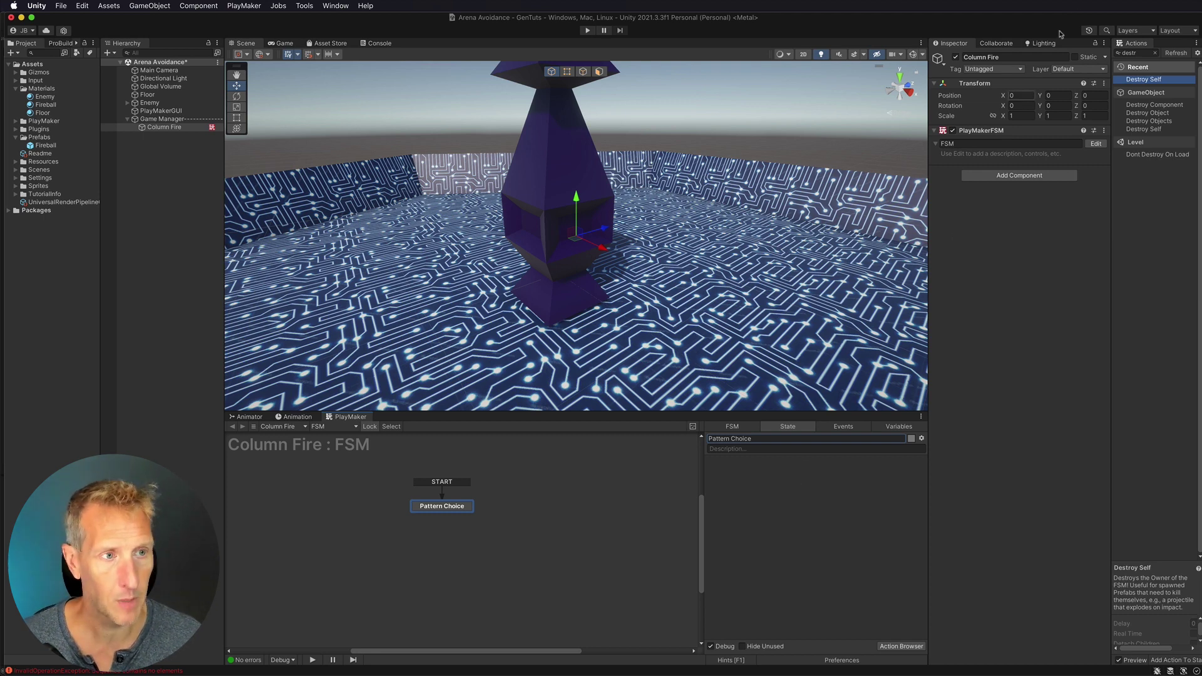
# - Add a Wait action to the Pattern Choice state with its time set to 2
pyautogui.doubleClick(1141, 53)
pyautogui.write('wait')
pyautogui.press('Return')
pyautogui.click(800, 474)
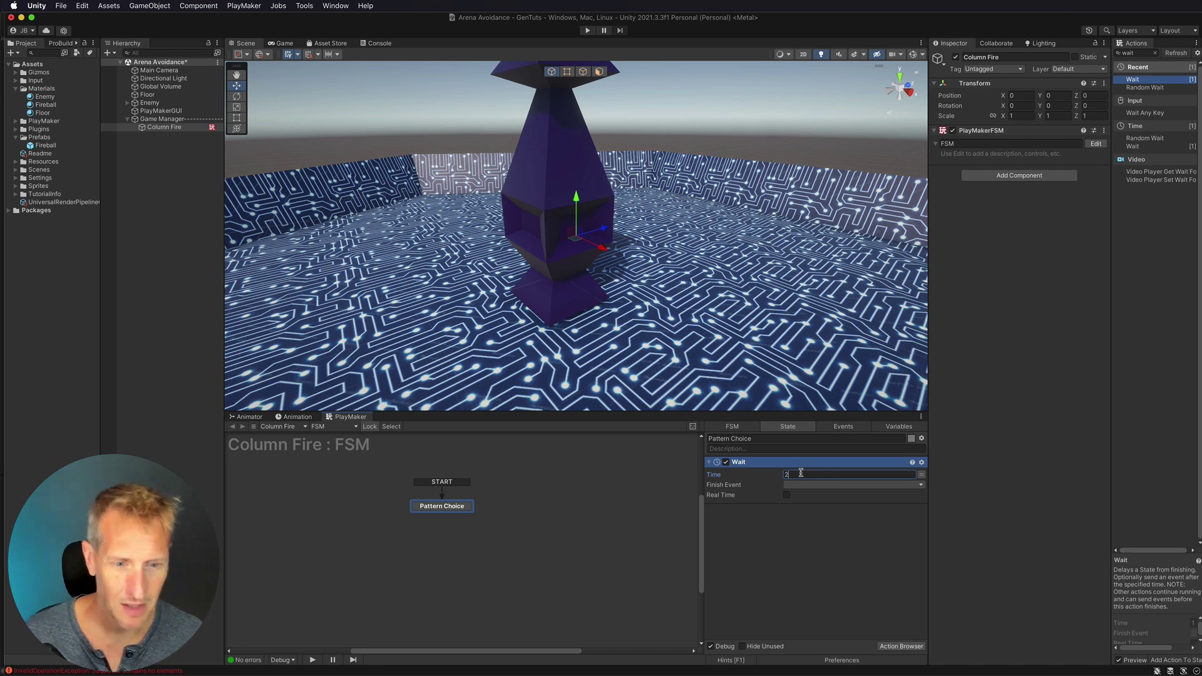
pyautogui.write('2')
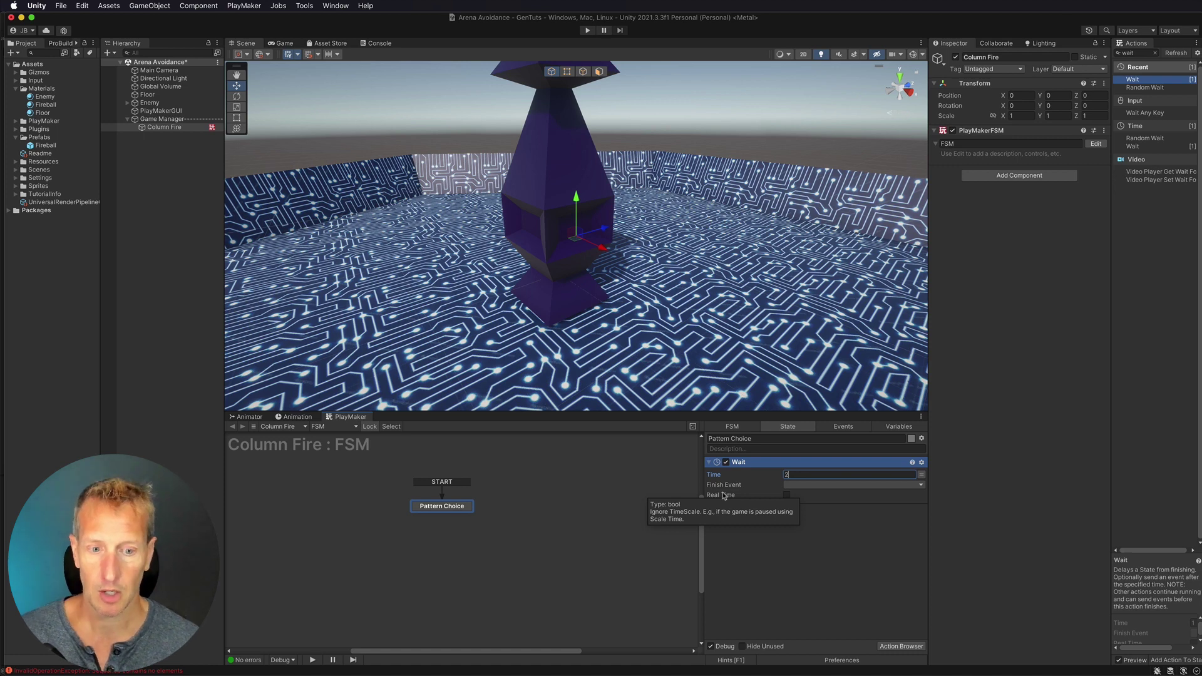
pyautogui.click(793, 536)
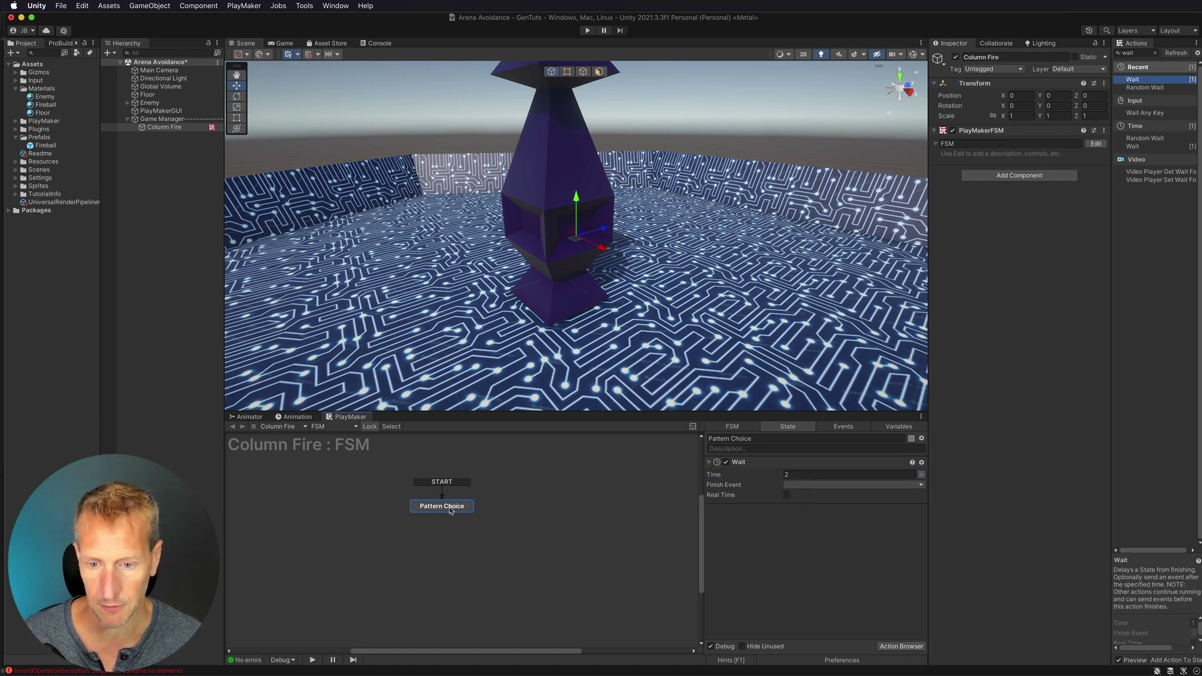
# - Add a FINISHED transition from Pattern Choice to a new state named Pattern1 and use it as the Wait action's finish event
pyautogui.rightClick(451, 508)
pyautogui.moveTo(519, 513)
pyautogui.click(610, 511)
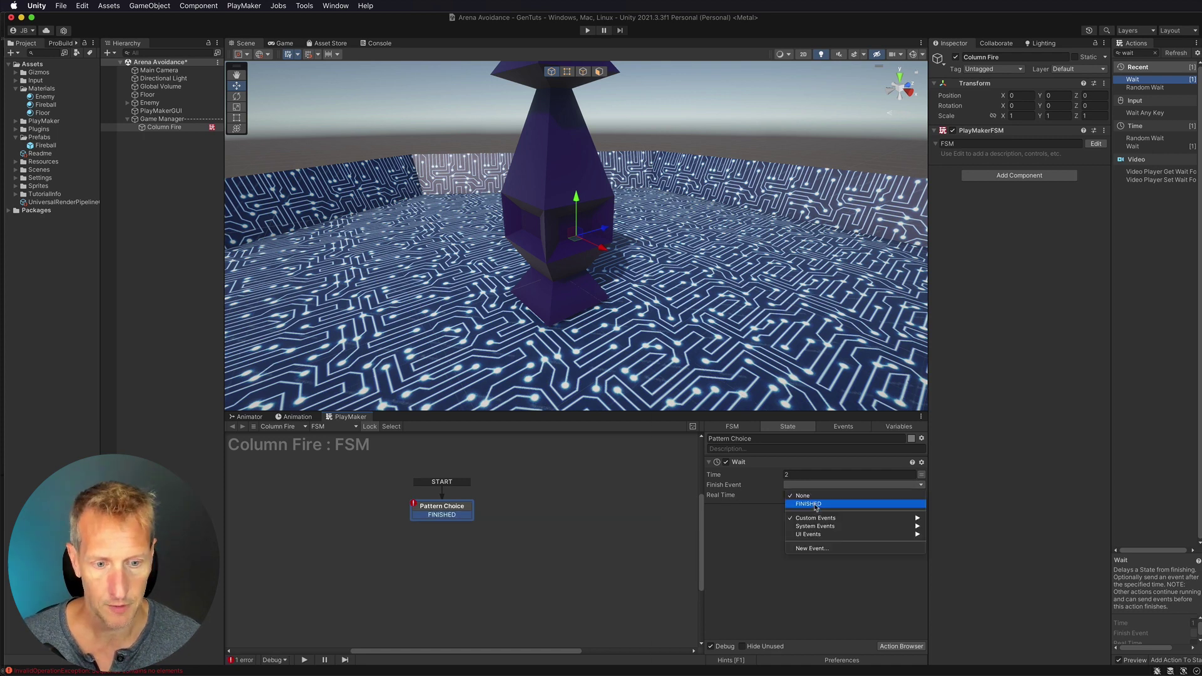
pyautogui.moveTo(455, 515); pyautogui.dragTo(544, 499)
pyautogui.click(756, 440)
pyautogui.write('Pattern1')
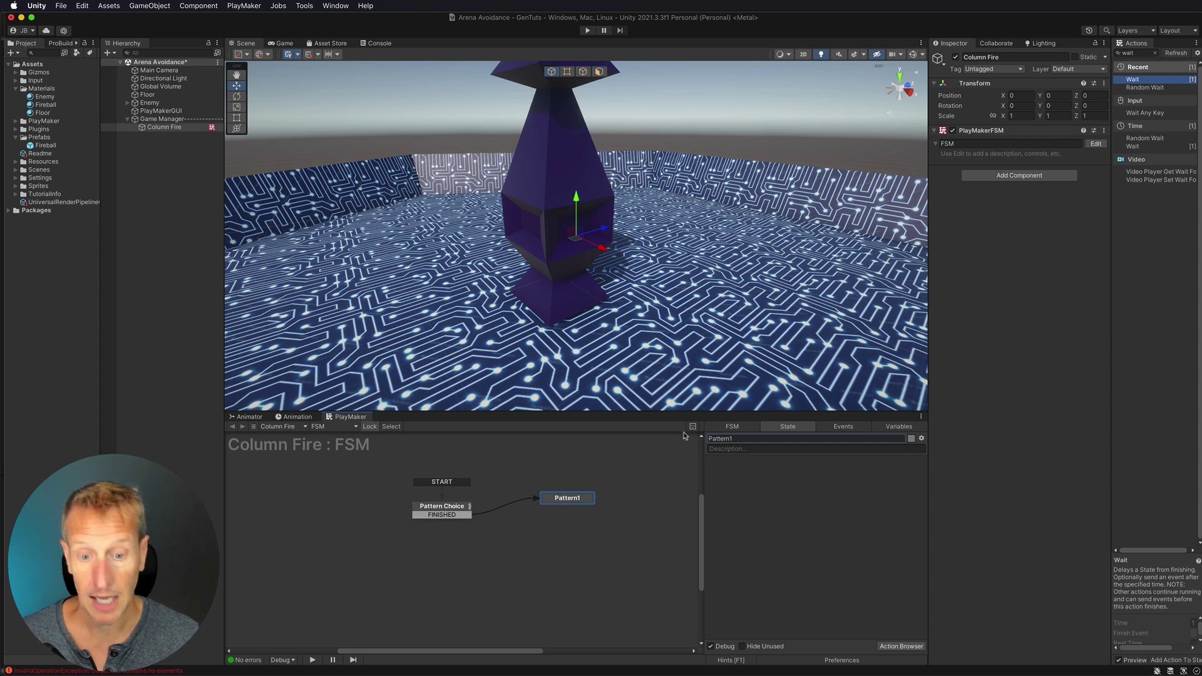
# - Add a Rotate action to the Pattern1 state with Enemy specified as its game object
pyautogui.click(874, 466)
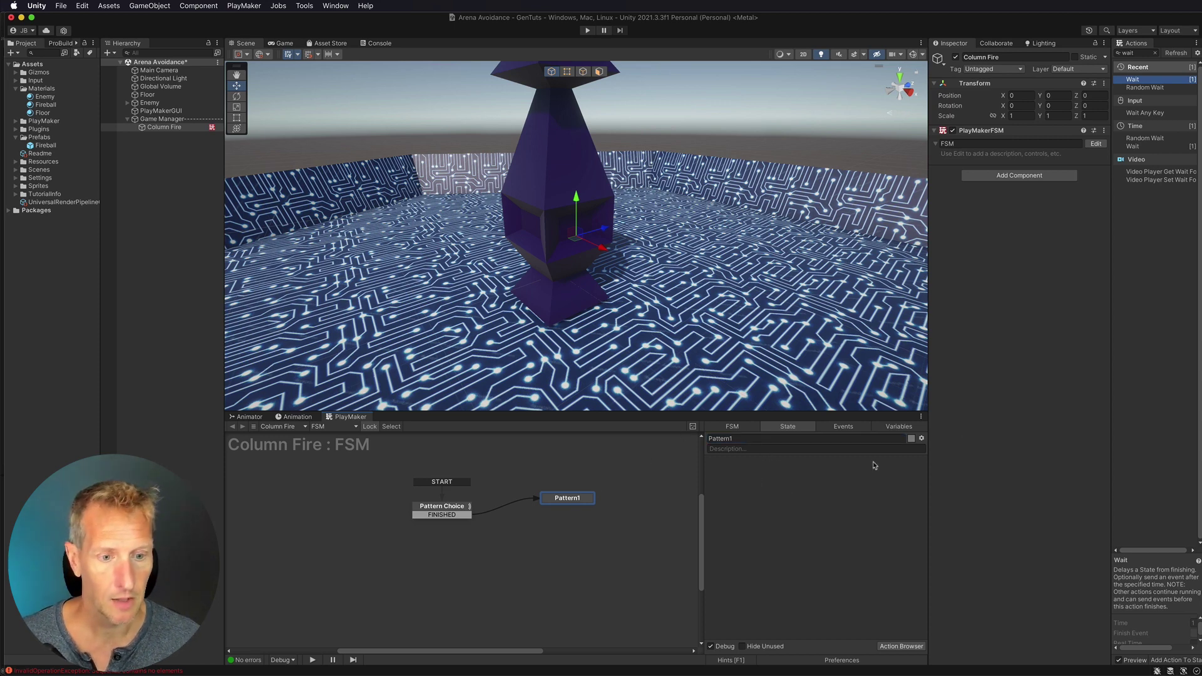
pyautogui.doubleClick(1126, 53)
pyautogui.write('rotate')
pyautogui.moveTo(1135, 155); pyautogui.dragTo(778, 499)
pyautogui.click(814, 475)
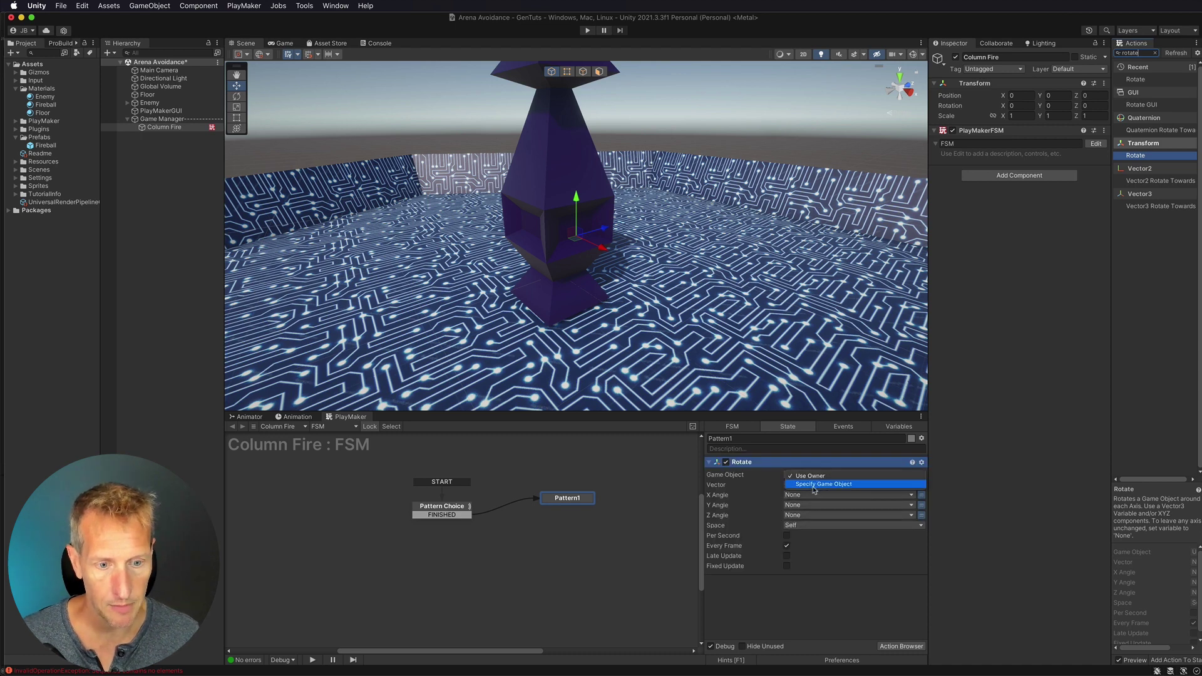
pyautogui.click(849, 485)
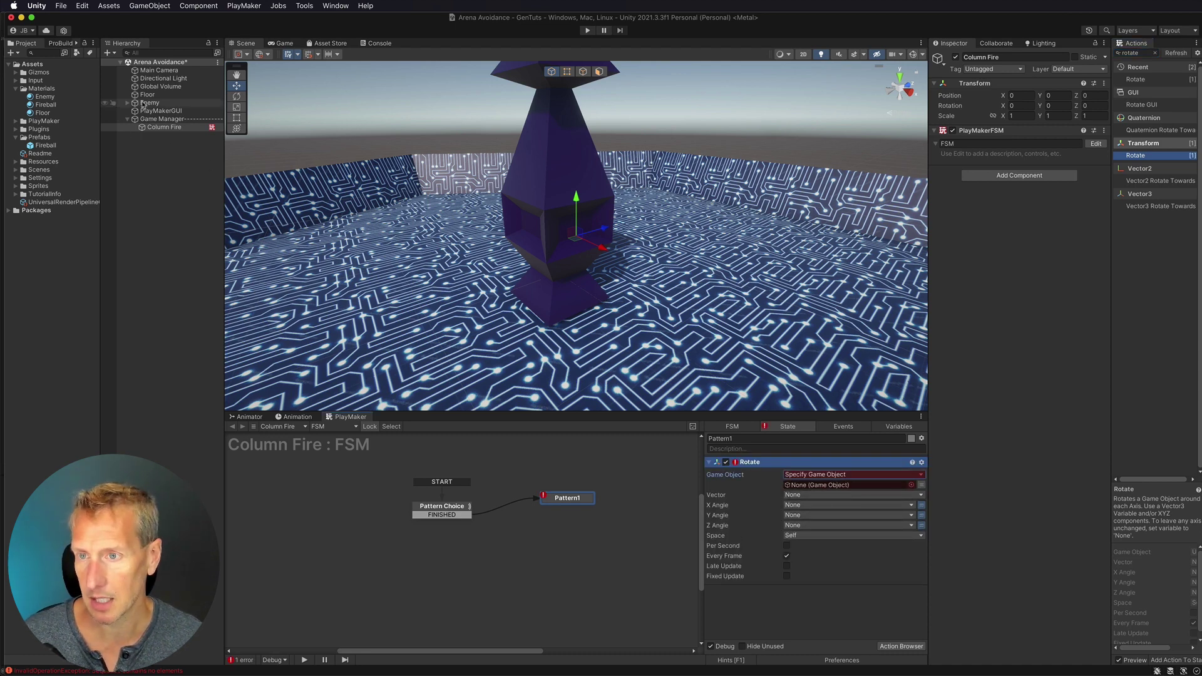
pyautogui.moveTo(143, 104); pyautogui.dragTo(839, 485)
# - Set the Rotate action's Y angle to 10 and turn off Every Frame
pyautogui.click(921, 515)
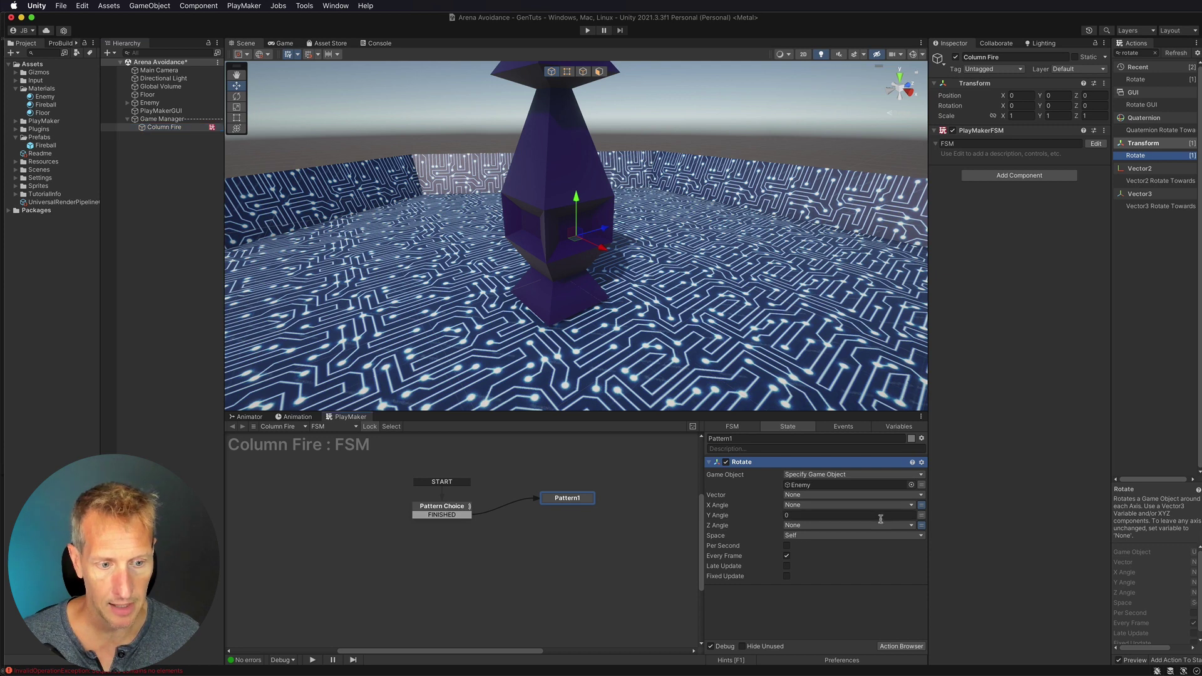
pyautogui.click(880, 515)
pyautogui.write('10')
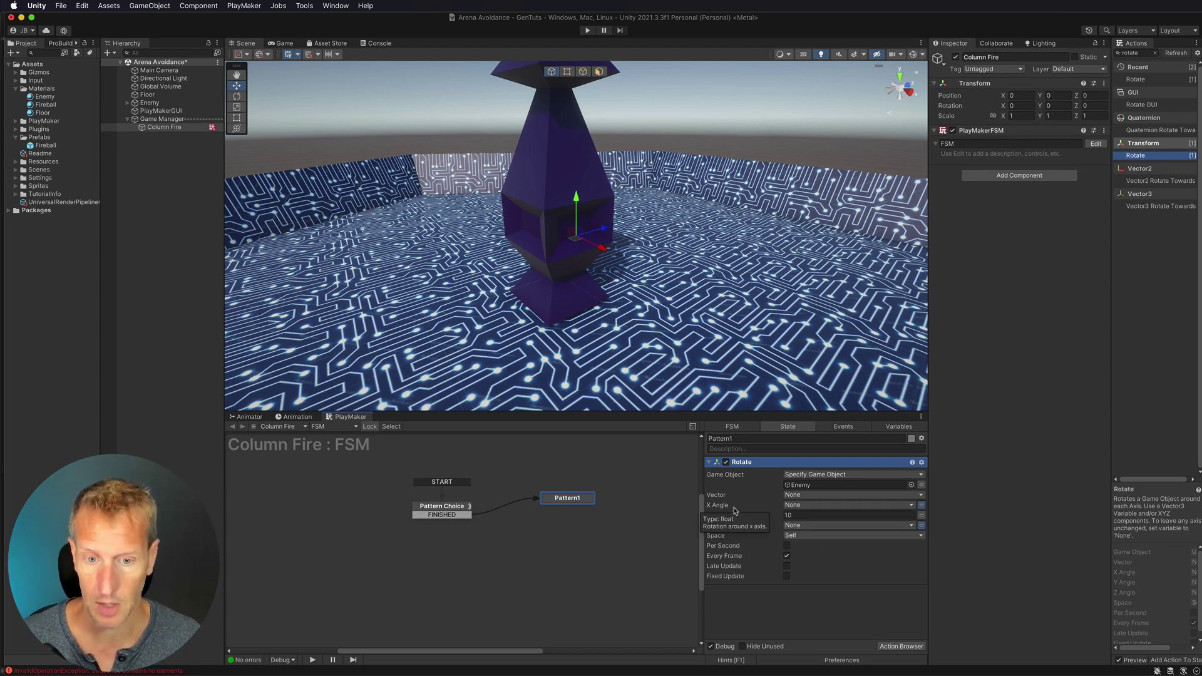
pyautogui.click(789, 515)
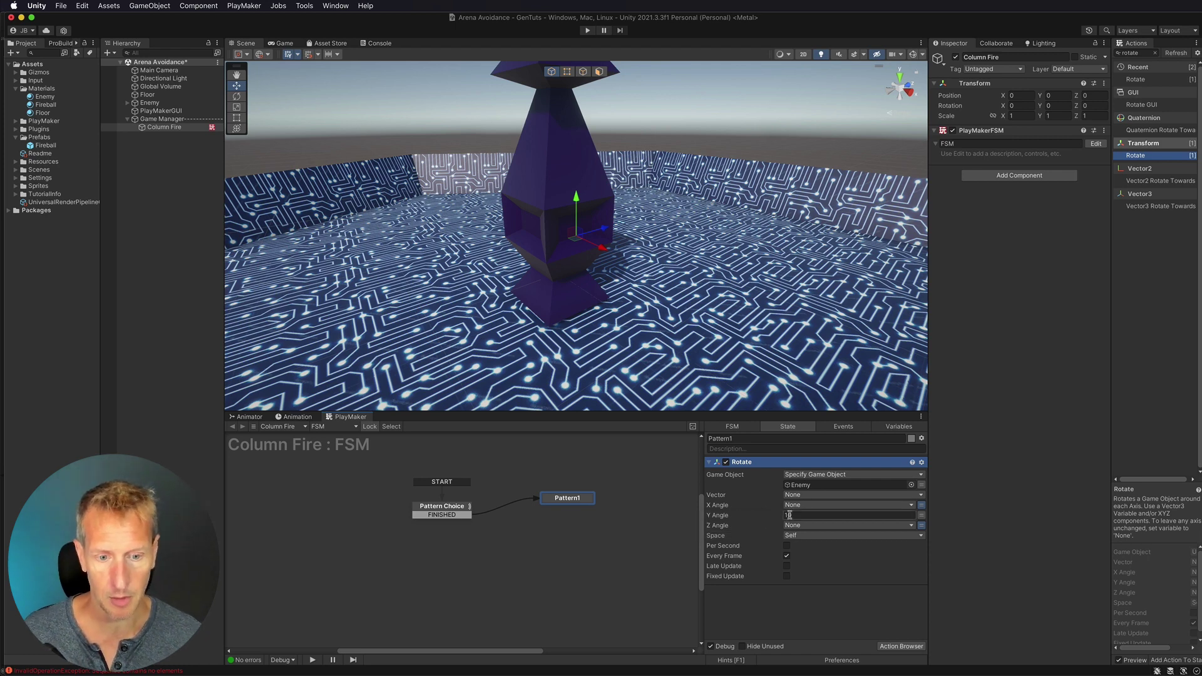
pyautogui.click(787, 555)
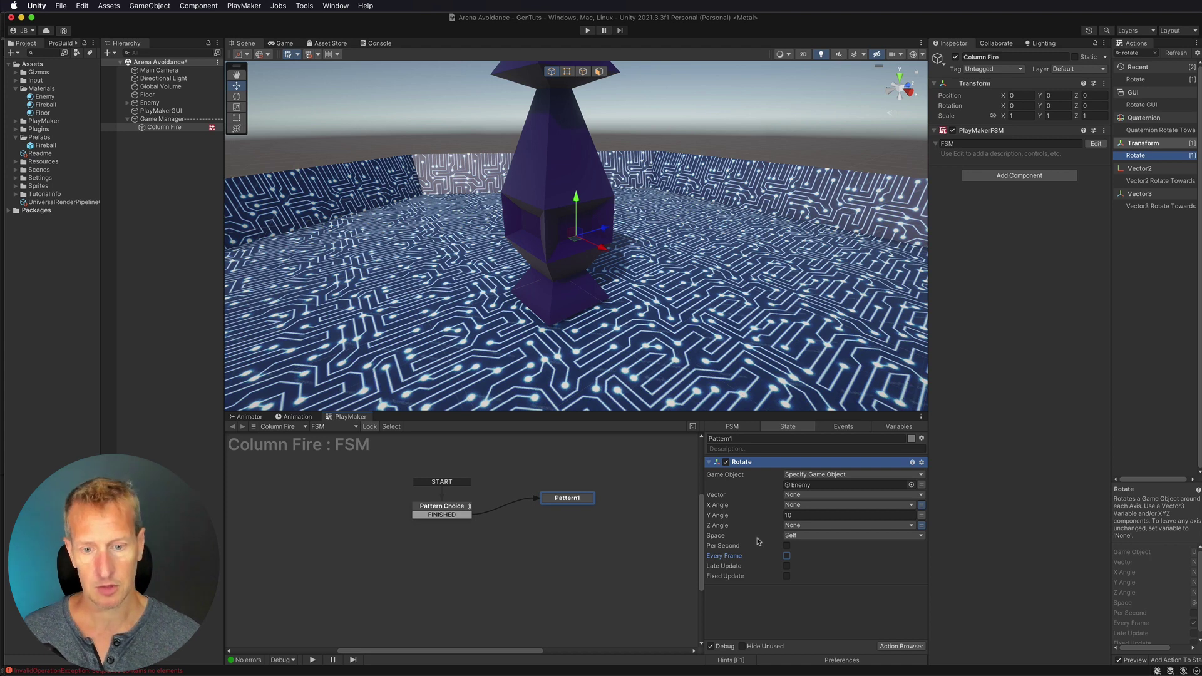
# - Add a FINISHED transition from Pattern1 to a new state named Fireball 1
pyautogui.rightClick(560, 501)
pyautogui.moveTo(621, 506)
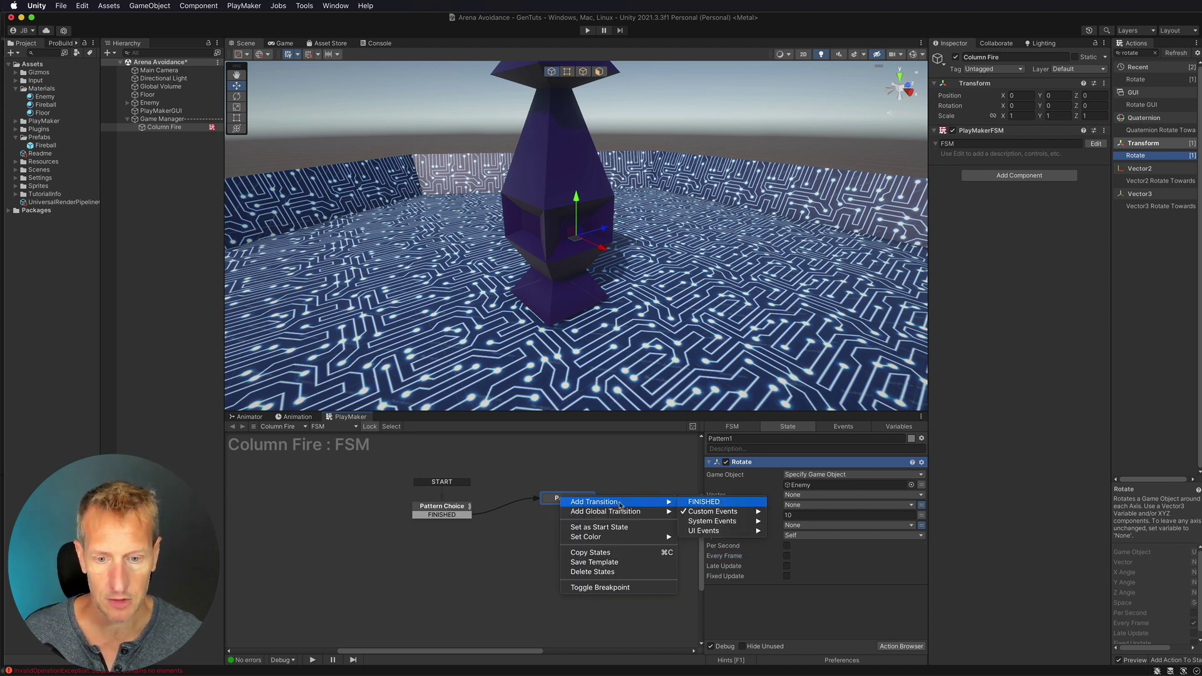
pyautogui.click(719, 507)
pyautogui.moveTo(578, 512); pyautogui.dragTo(575, 531)
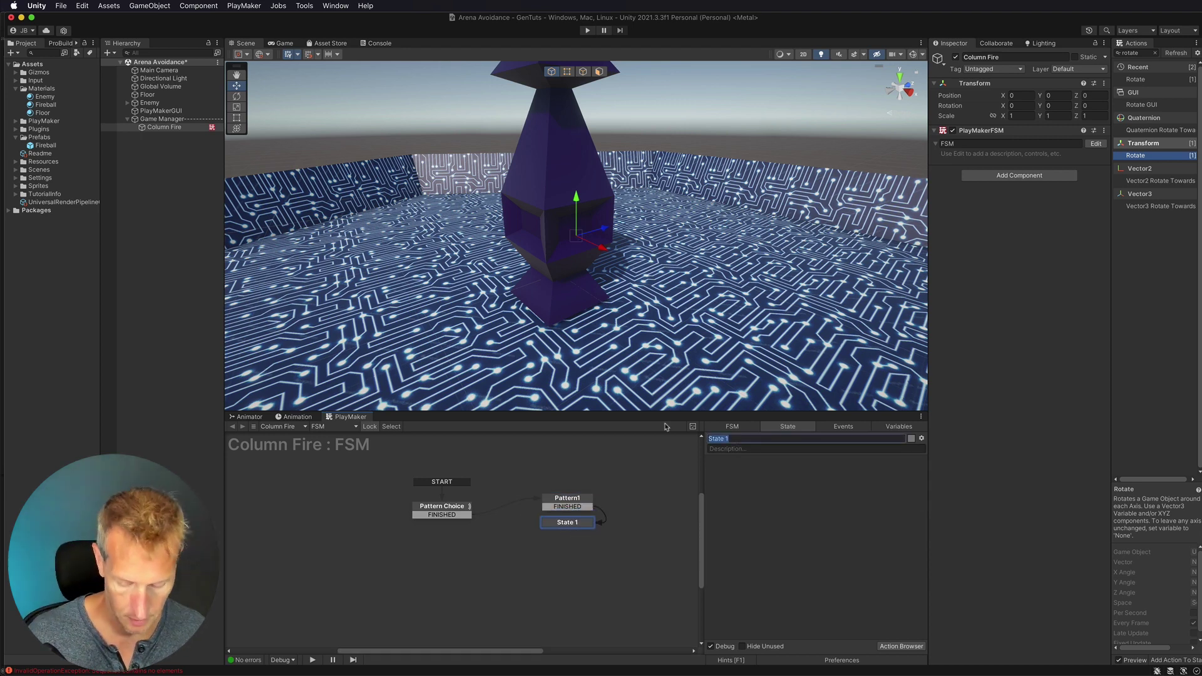
pyautogui.write('Fireball')
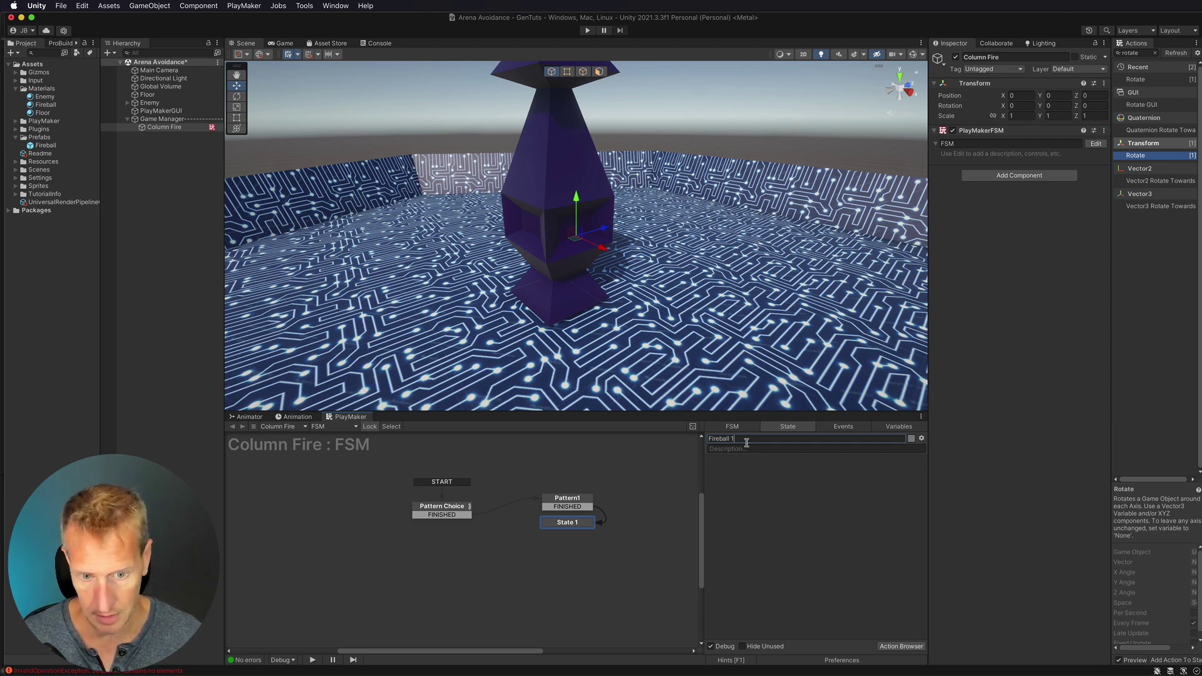
pyautogui.press('Return')
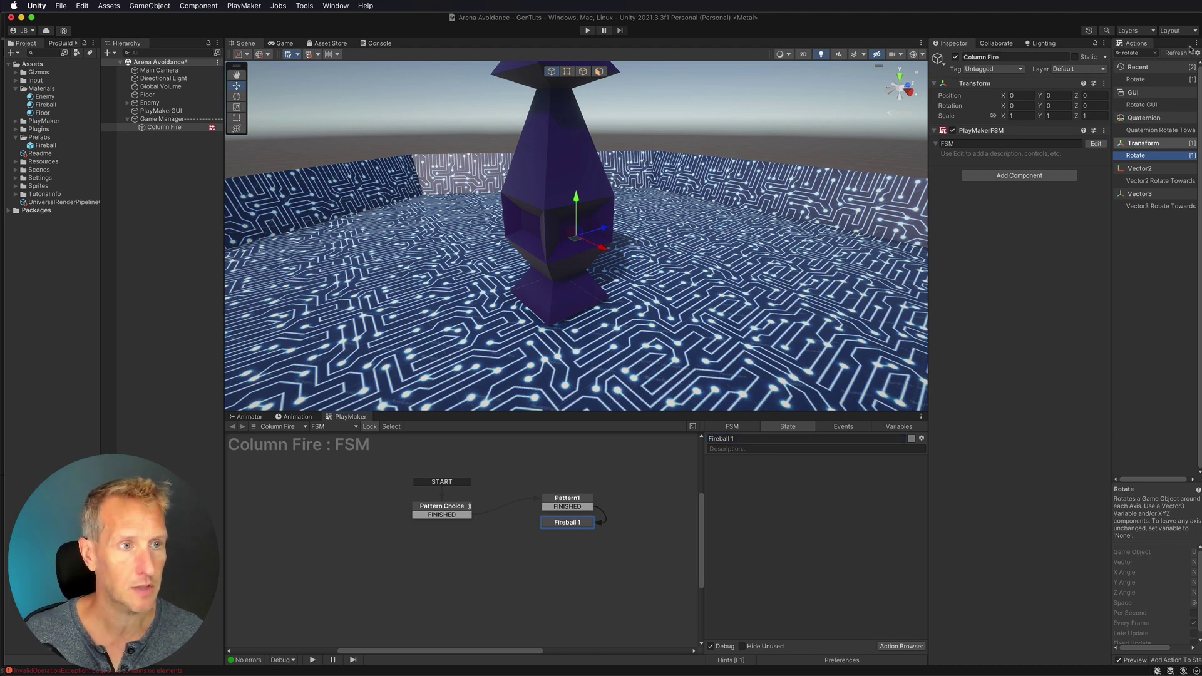
# - Add a Create Object action to Fireball 1 that creates the Fireball prefab at spawn point Spawn1
pyautogui.doubleClick(1132, 53)
pyautogui.write('create')
pyautogui.press('Return')
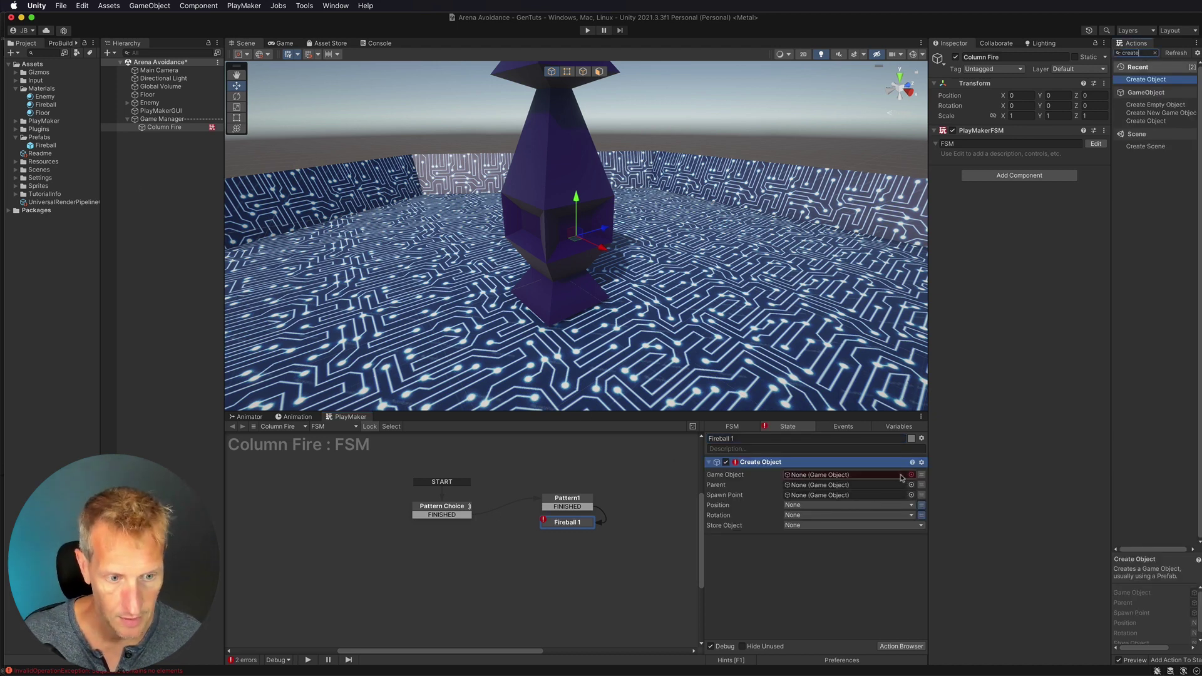
pyautogui.moveTo(45, 146); pyautogui.dragTo(817, 475)
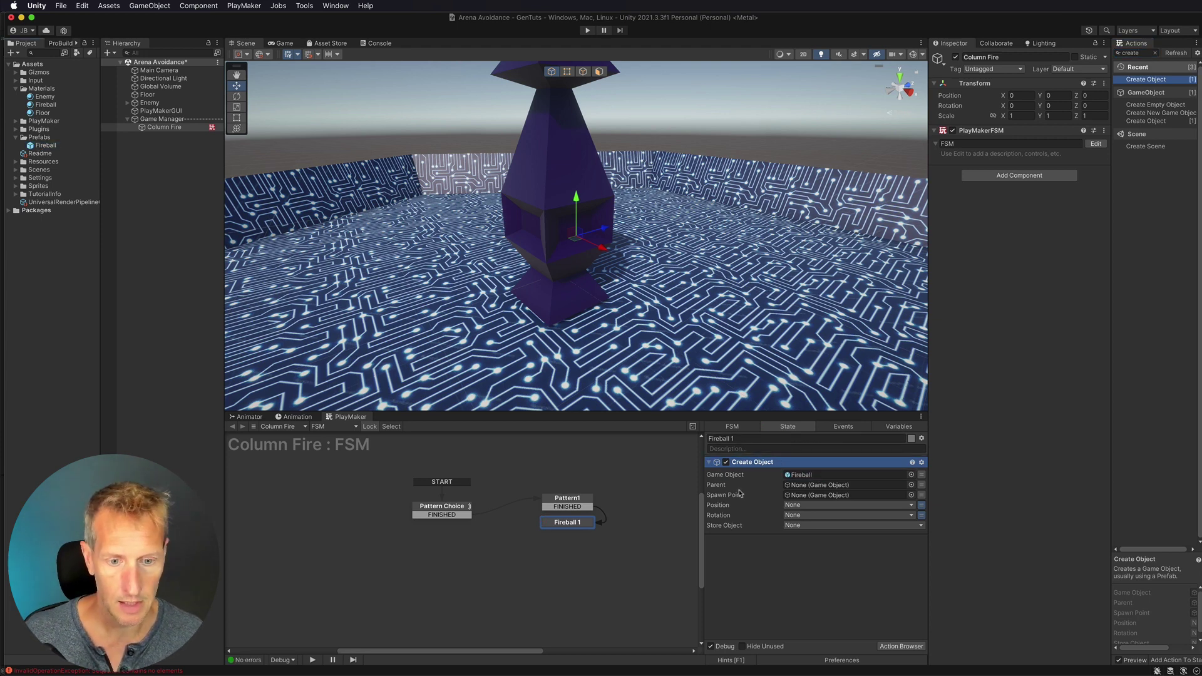
pyautogui.click(127, 103)
pyautogui.moveTo(157, 111); pyautogui.dragTo(851, 497)
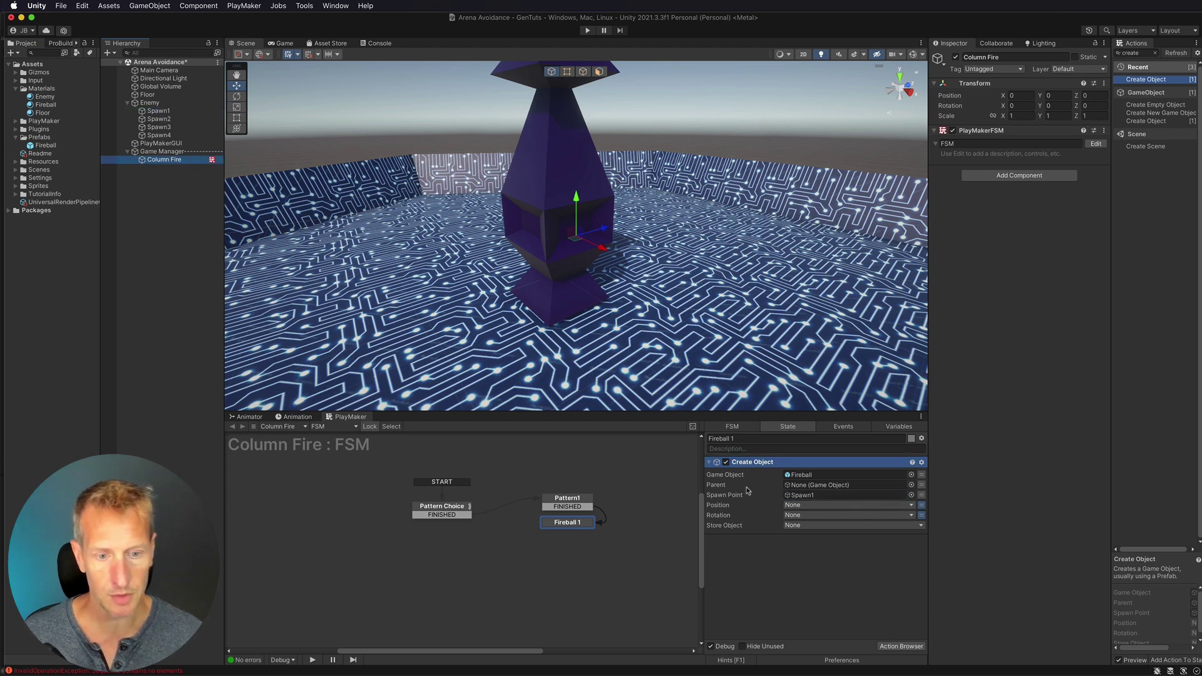
pyautogui.click(708, 463)
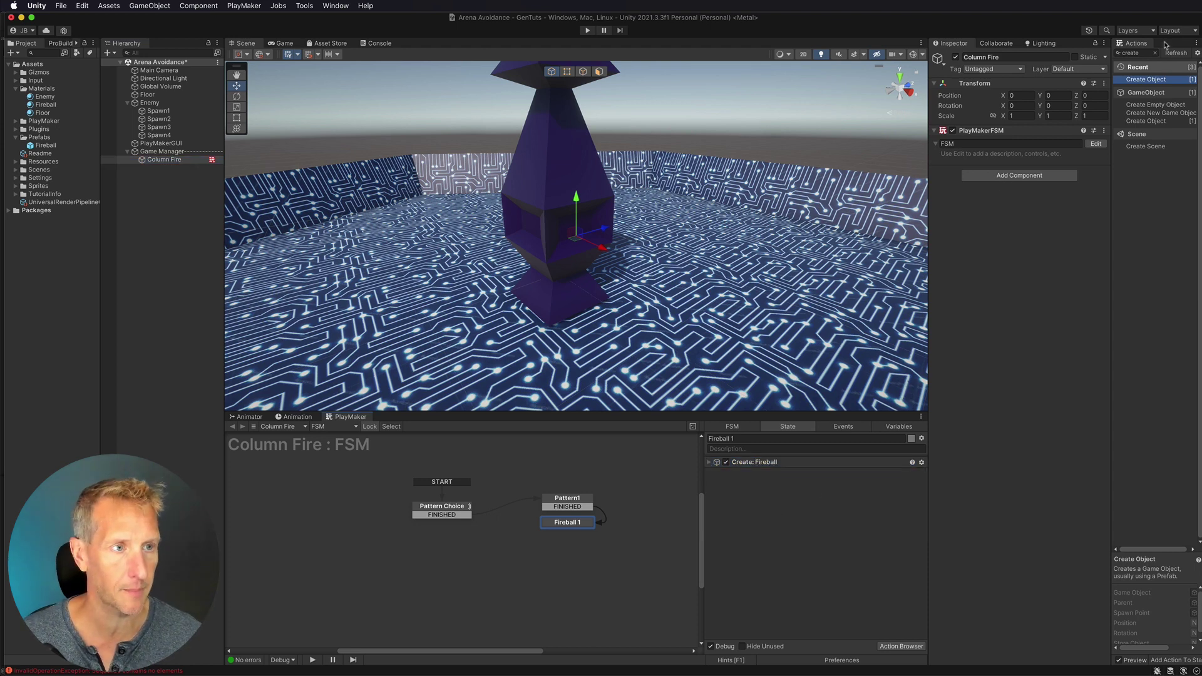
# - Add a Wait action to Fireball 1 with a time of 0.1 and FINISHED as its finish event
pyautogui.doubleClick(1141, 52)
pyautogui.write('wait')
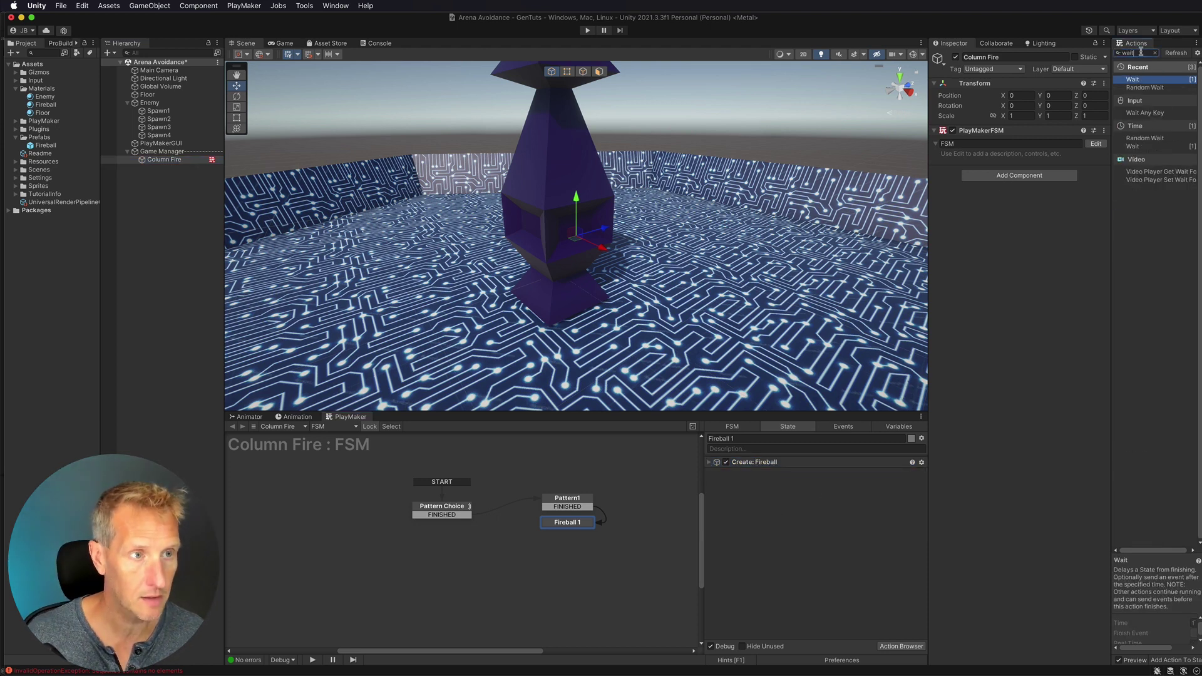
pyautogui.press('Return')
pyautogui.write('0.1')
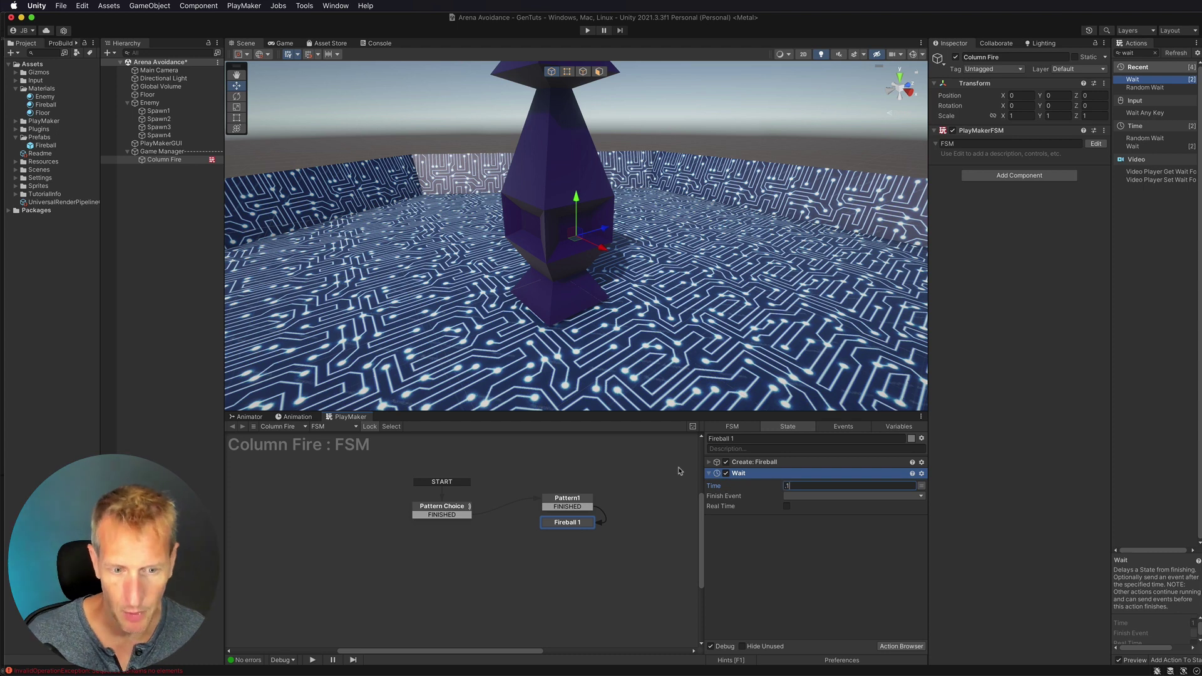
pyautogui.press('Return')
pyautogui.click(788, 496)
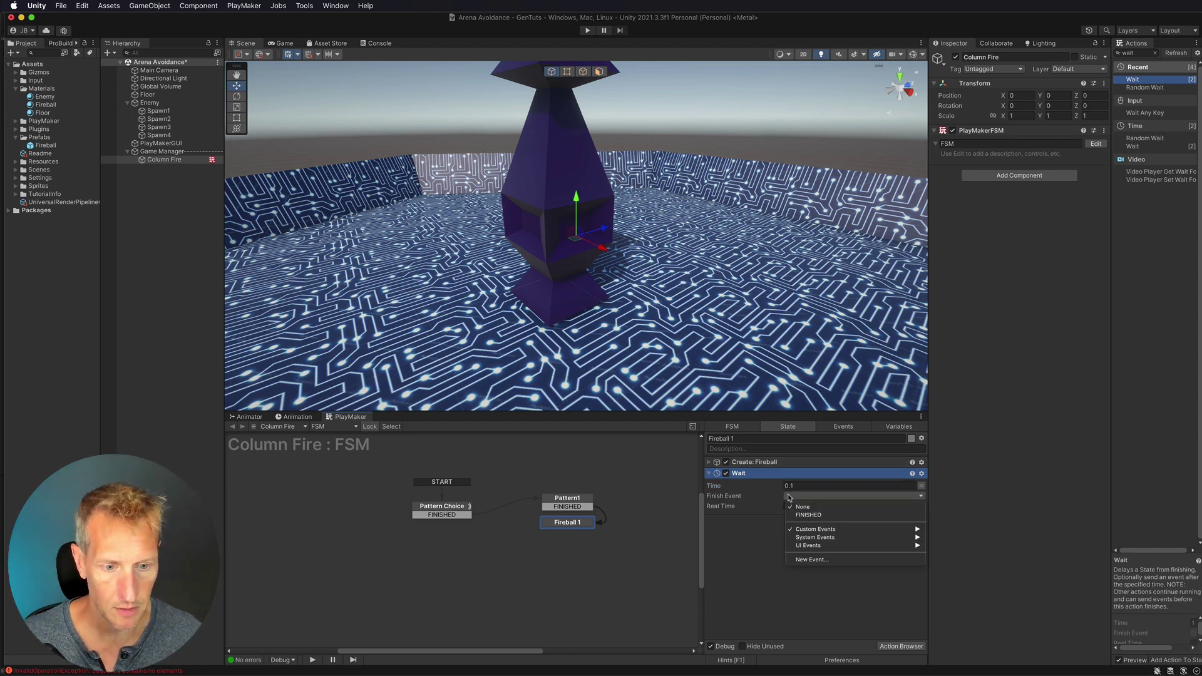
pyautogui.click(808, 517)
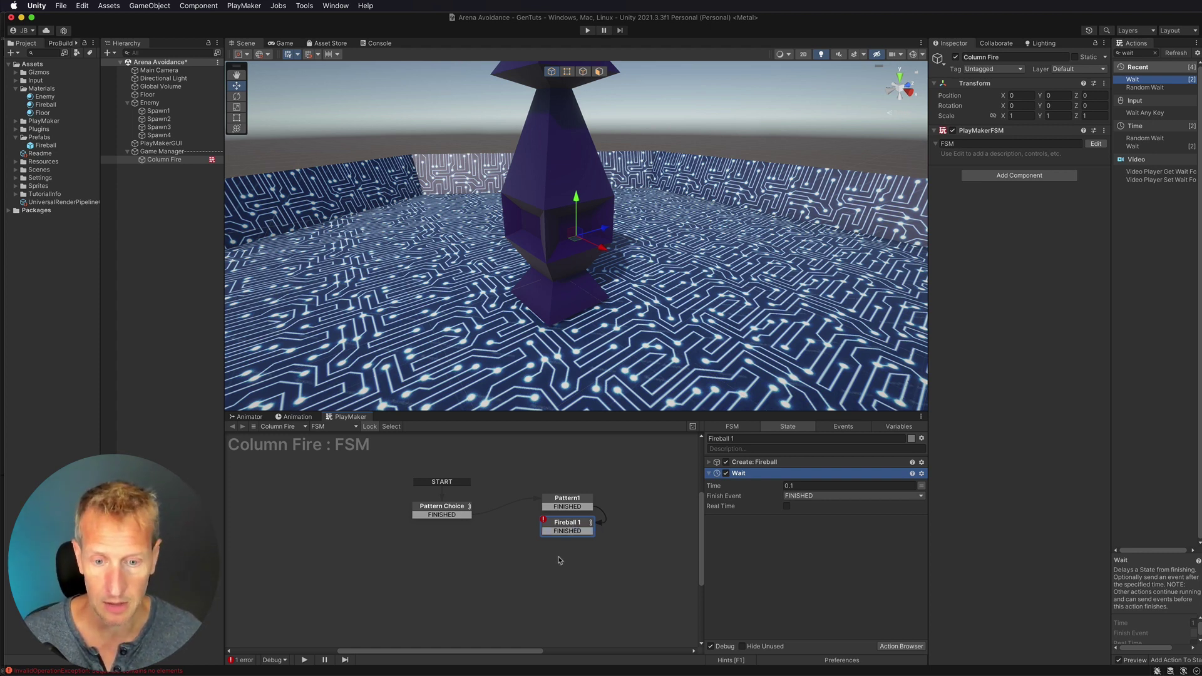
# - Paste three copies of Fireball 1 below it as Fireball 2, 3 and 4, and chain the four states through their FINISHED transitions
pyautogui.press('super+v')
pyautogui.press('super+v')
pyautogui.press('super+v')
pyautogui.moveTo(570, 601); pyautogui.dragTo(568, 600)
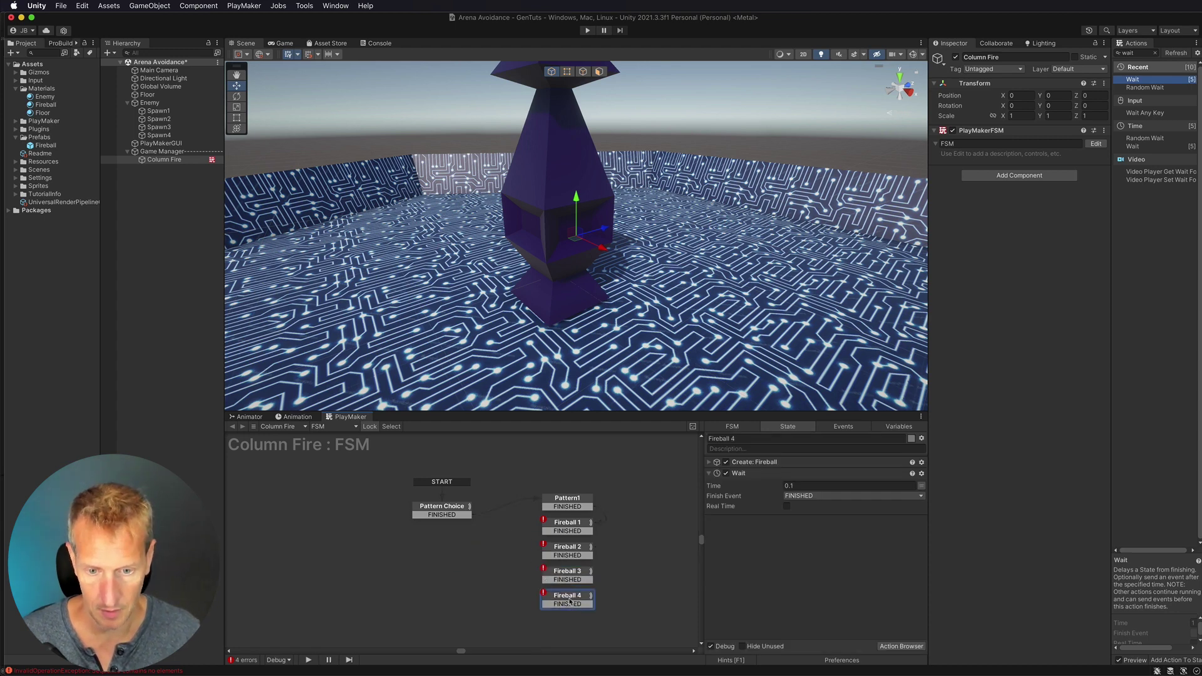
pyautogui.moveTo(567, 530); pyautogui.dragTo(575, 597)
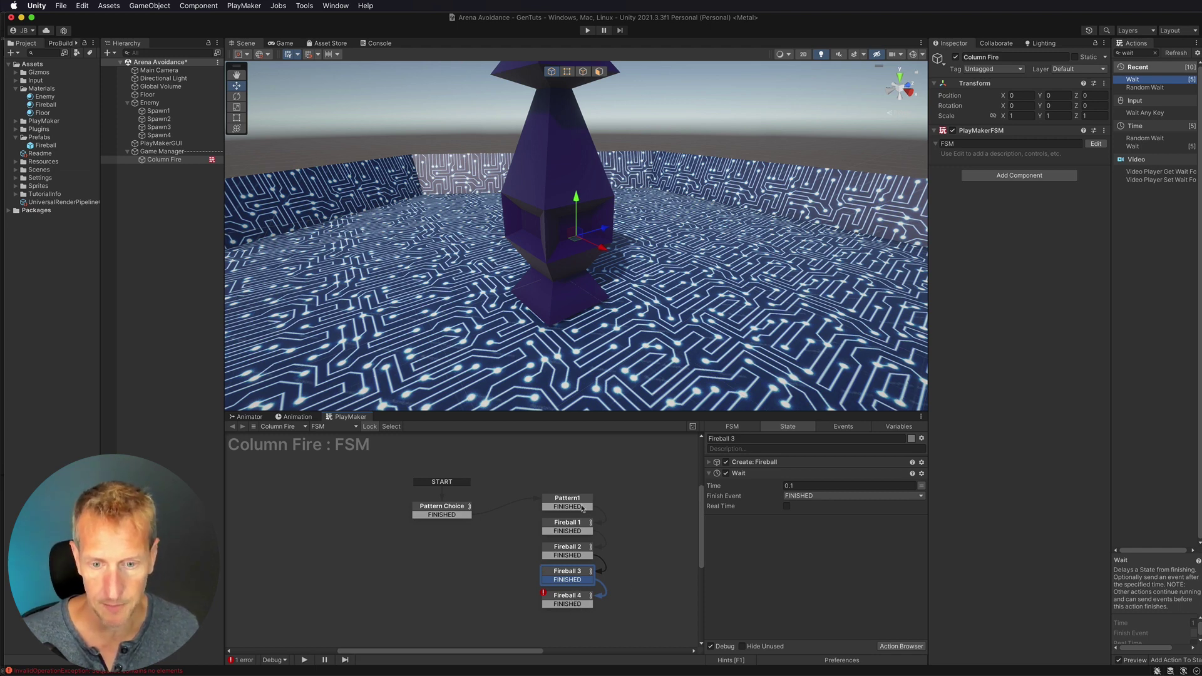
# - Set the Create Object spawn points of Fireball 2, 3 and 4 to Spawn2, Spawn3 and Spawn4 respectively
pyautogui.click(569, 527)
pyautogui.click(573, 547)
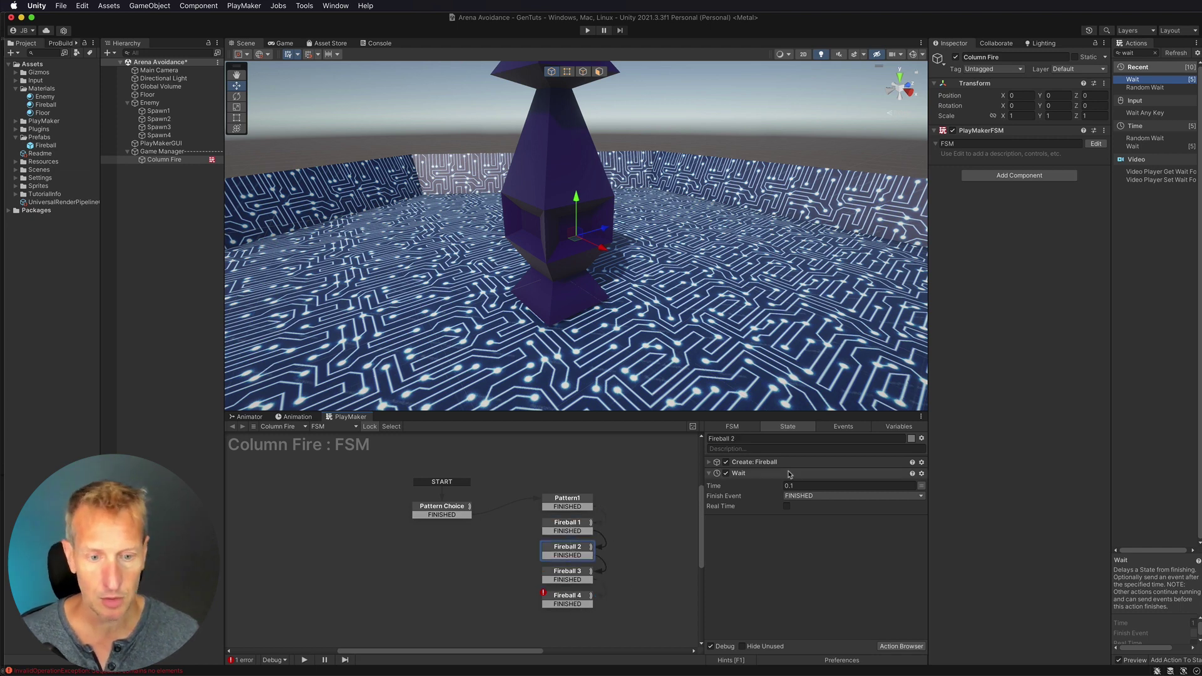
pyautogui.click(713, 462)
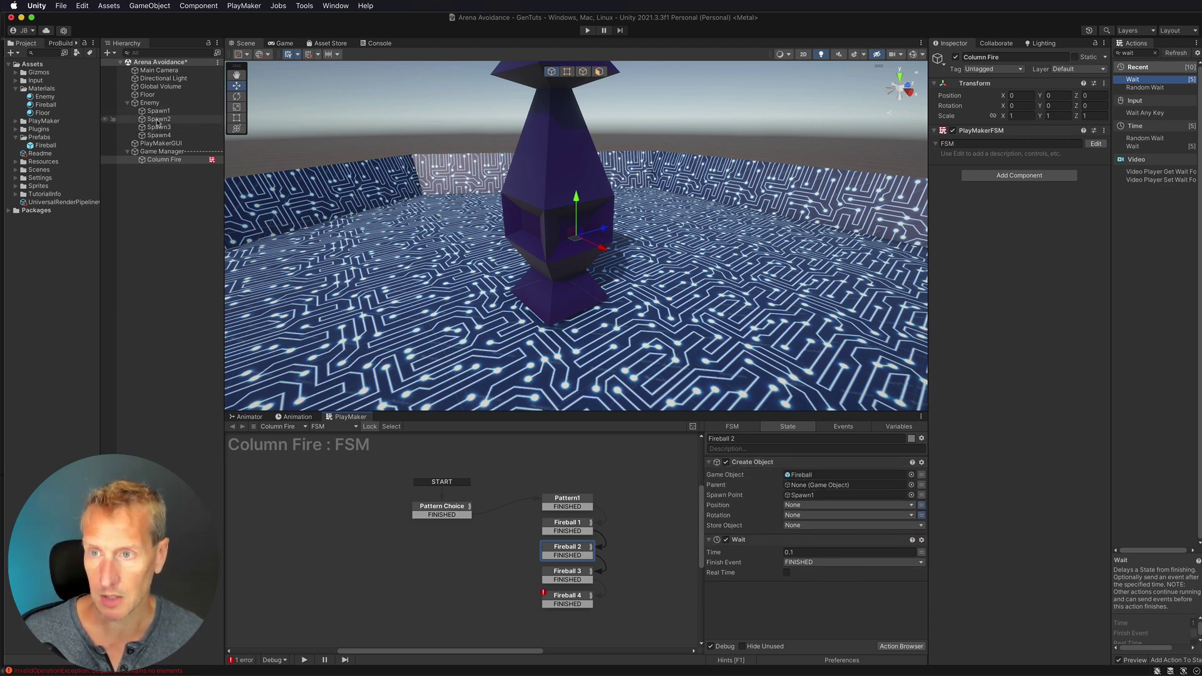
pyautogui.moveTo(158, 119); pyautogui.dragTo(823, 501)
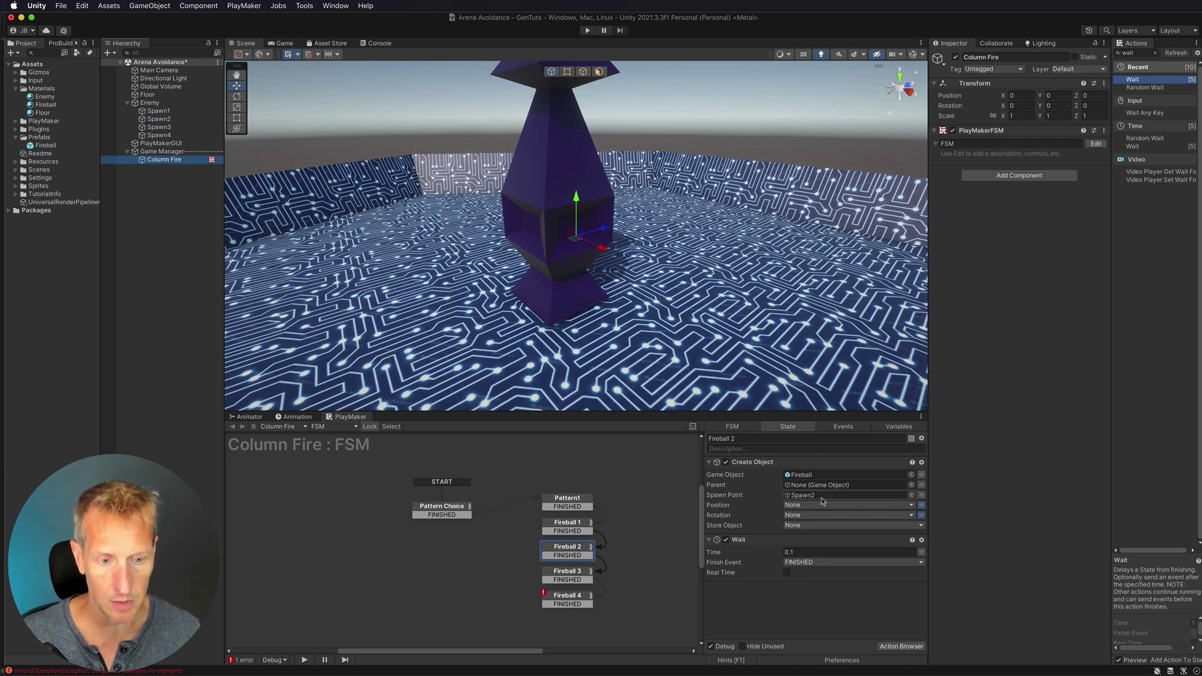
pyautogui.click(567, 571)
pyautogui.click(567, 596)
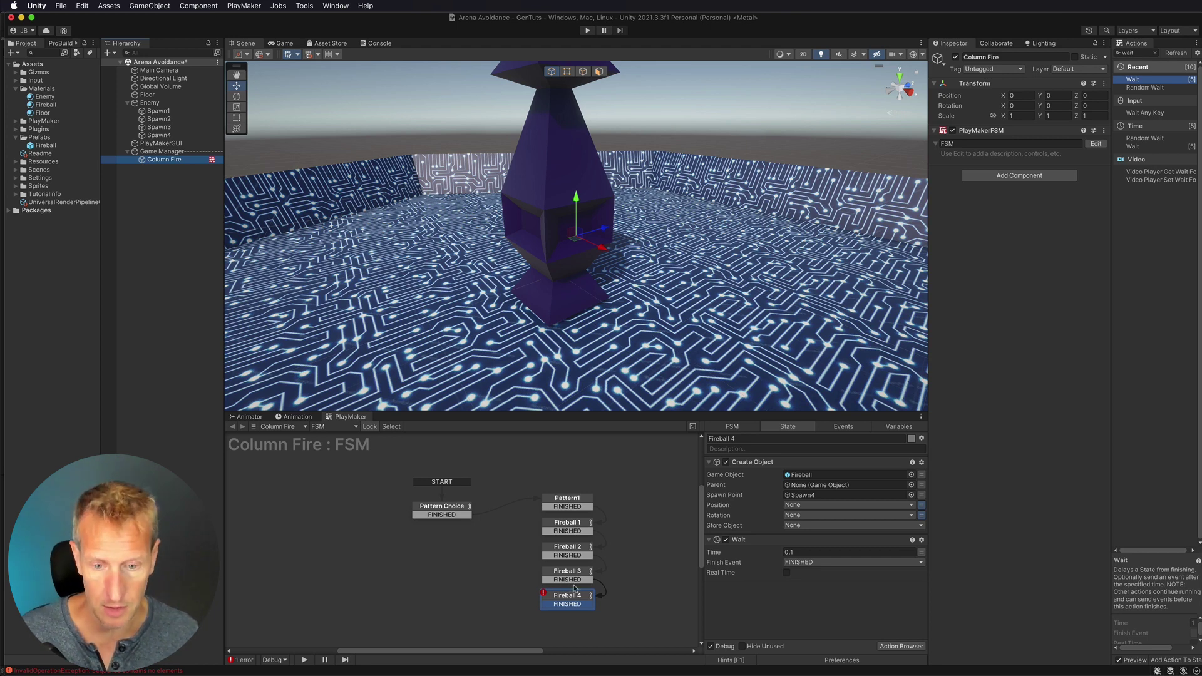
# - Link Fireball 4's FINISHED transition to a new state named Loop and give it a Loop action with 30 loops
pyautogui.moveTo(571, 605); pyautogui.dragTo(570, 627)
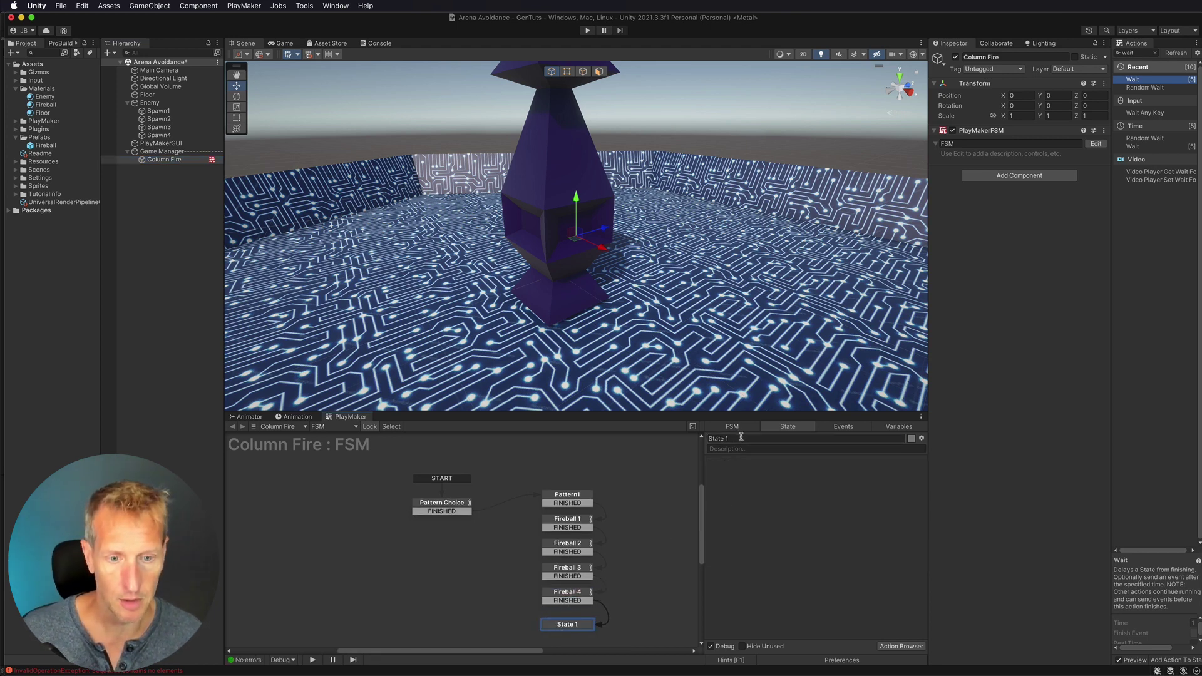
pyautogui.moveTo(573, 625); pyautogui.dragTo(584, 618)
pyautogui.click(1149, 54)
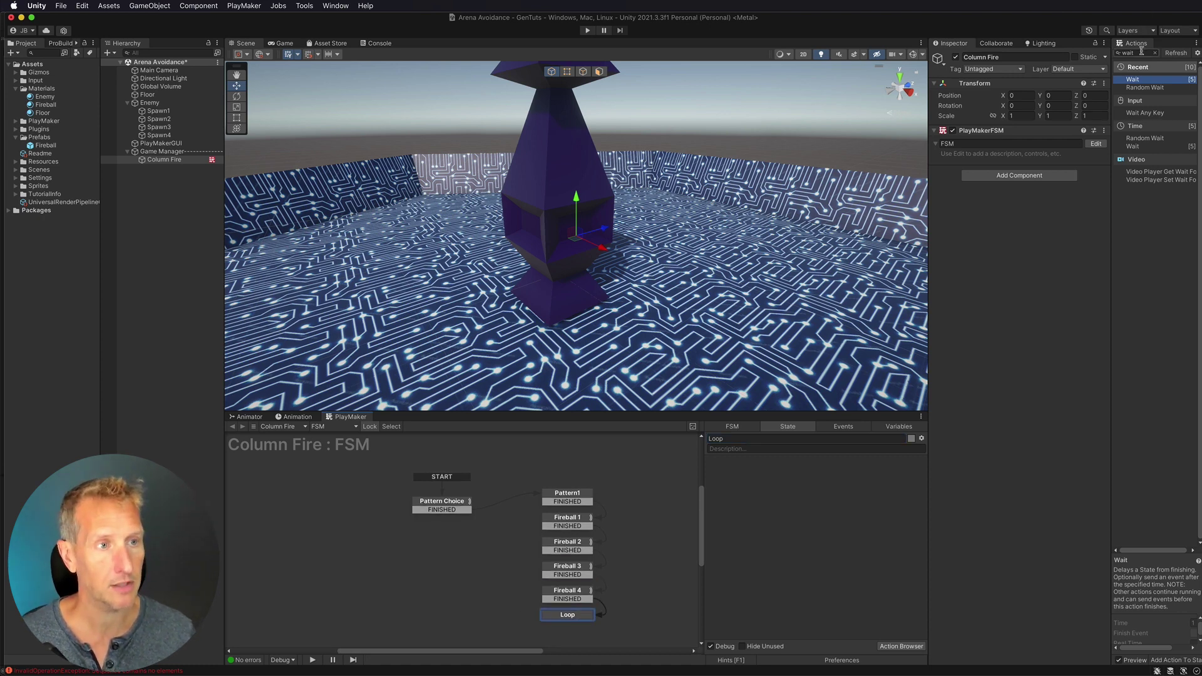
pyautogui.write('loop')
pyautogui.moveTo(1129, 79); pyautogui.dragTo(711, 479)
pyautogui.click(806, 477)
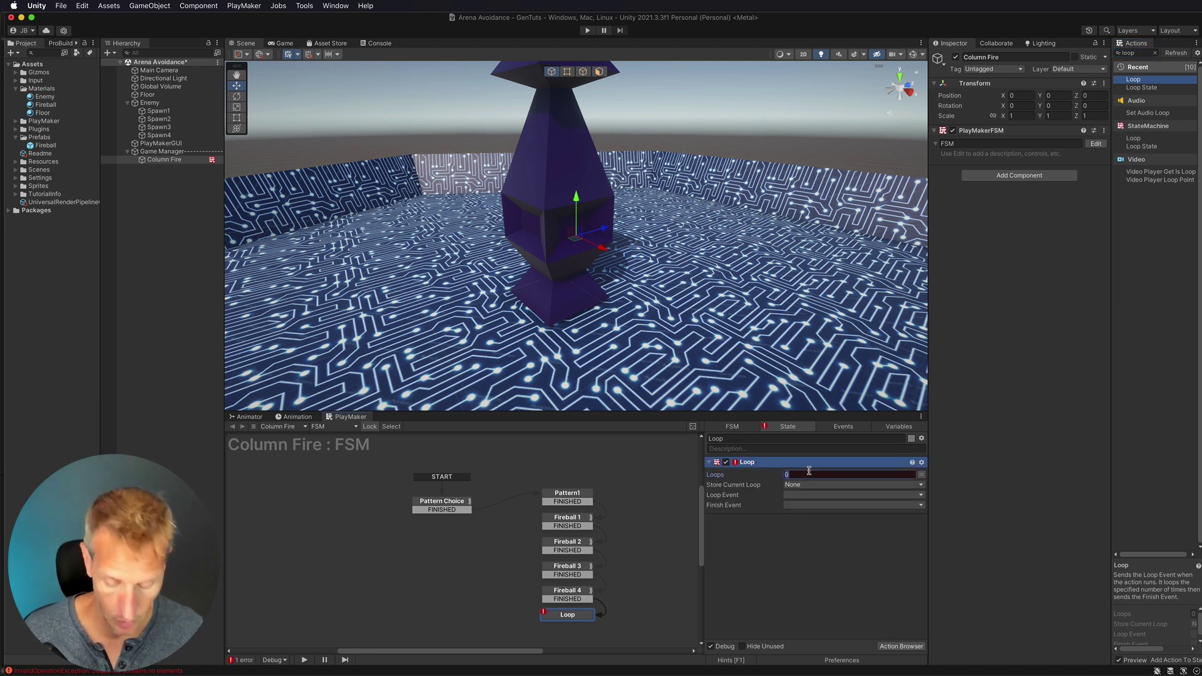
pyautogui.write('30')
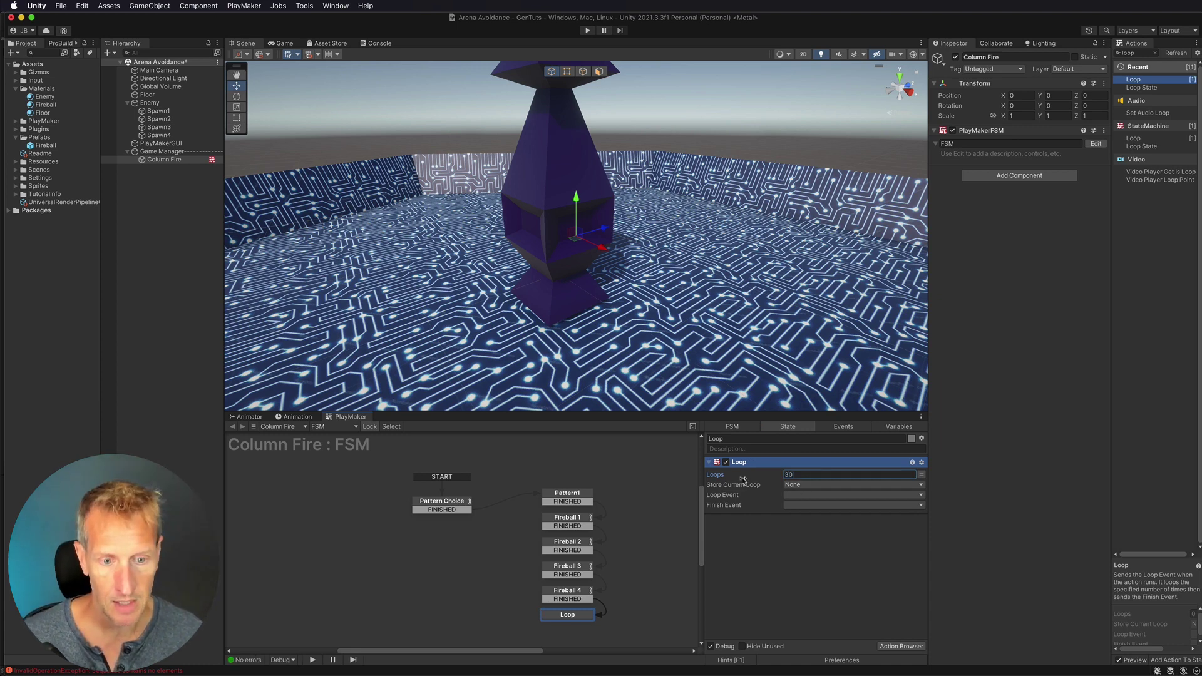
# - Create a new event named Loop as the action's loop event and link its transition back to Pattern1
pyautogui.click(794, 496)
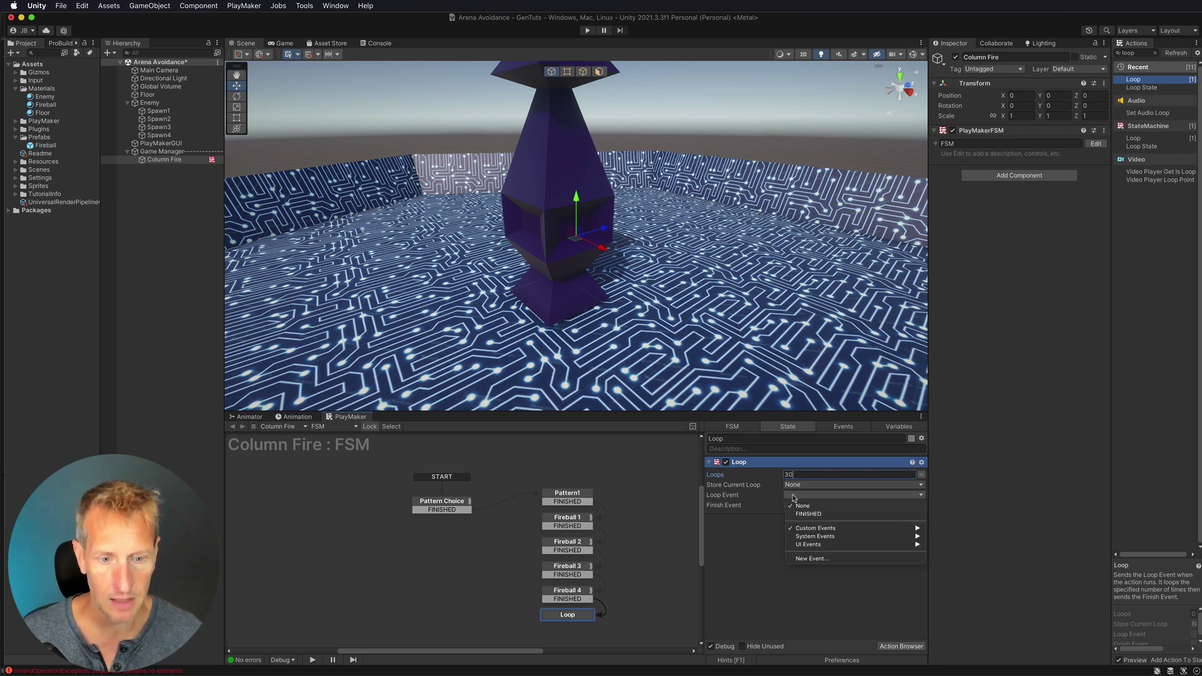
pyautogui.click(810, 557)
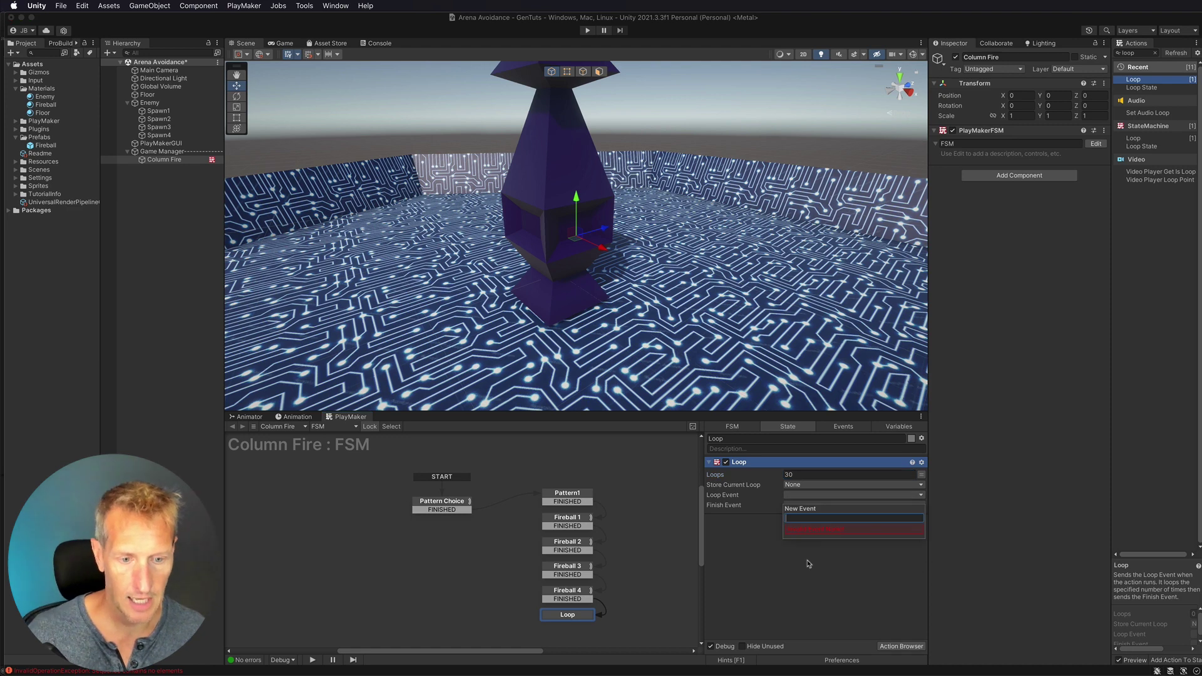
pyautogui.write('Loop')
pyautogui.press('Return')
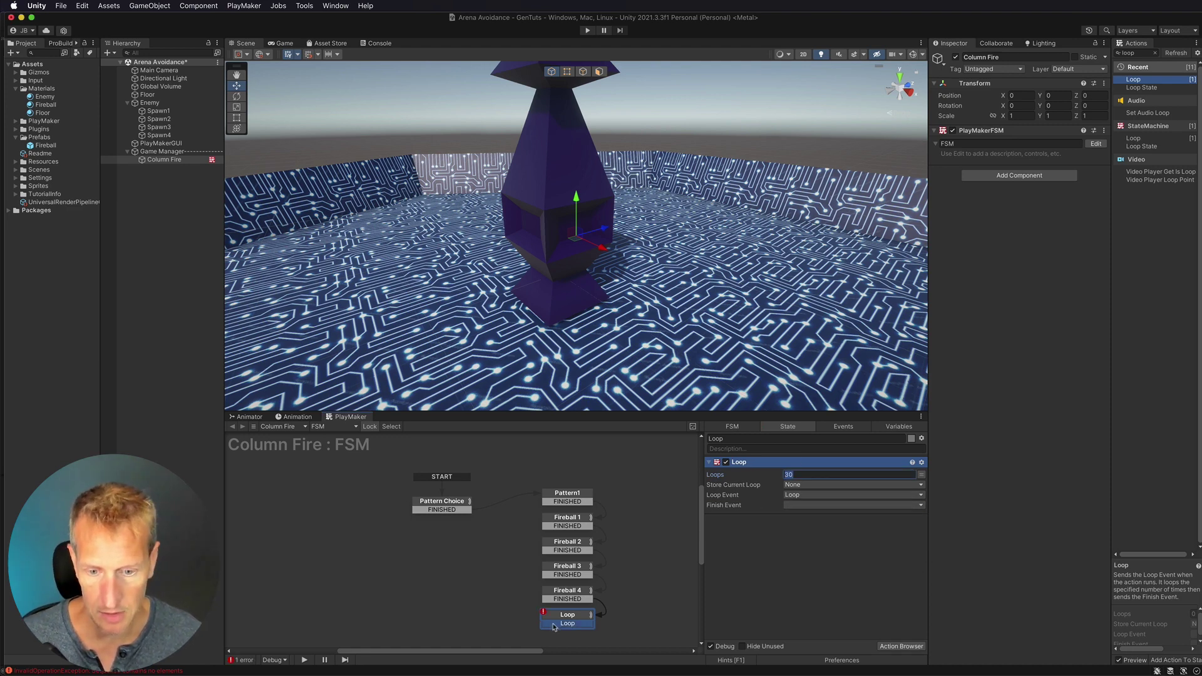
pyautogui.moveTo(554, 626); pyautogui.dragTo(580, 494)
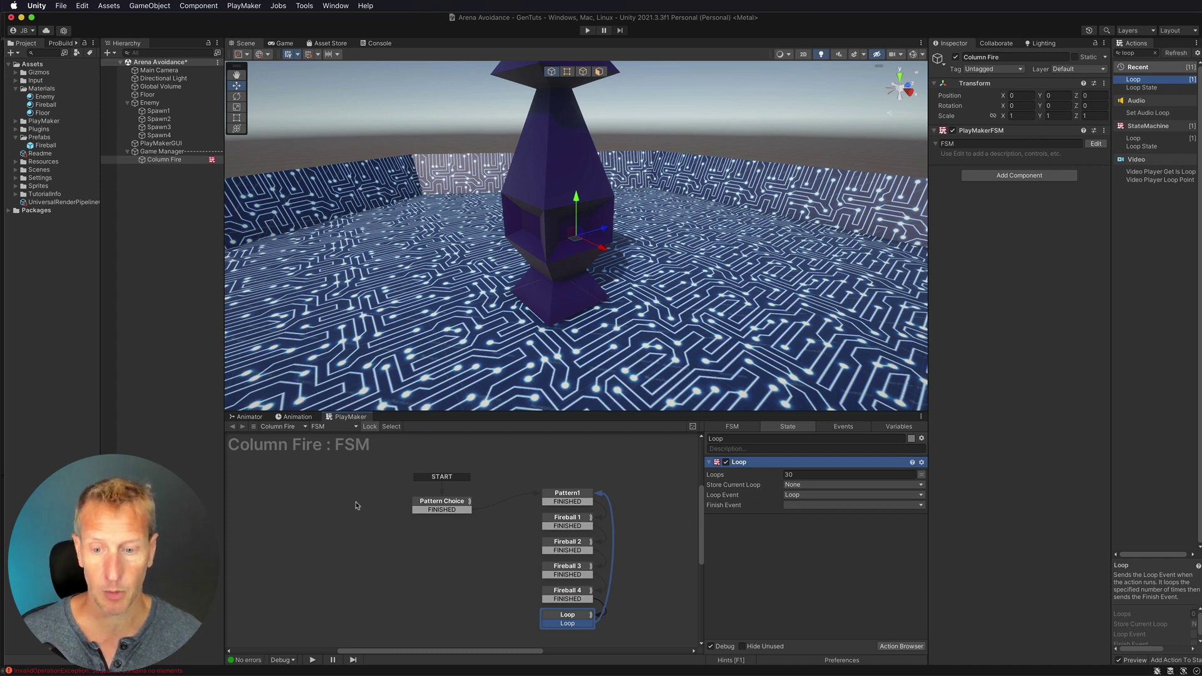
# - Use FINISHED as the Loop action's finish event and link its transition back to Pattern Choice
pyautogui.click(816, 507)
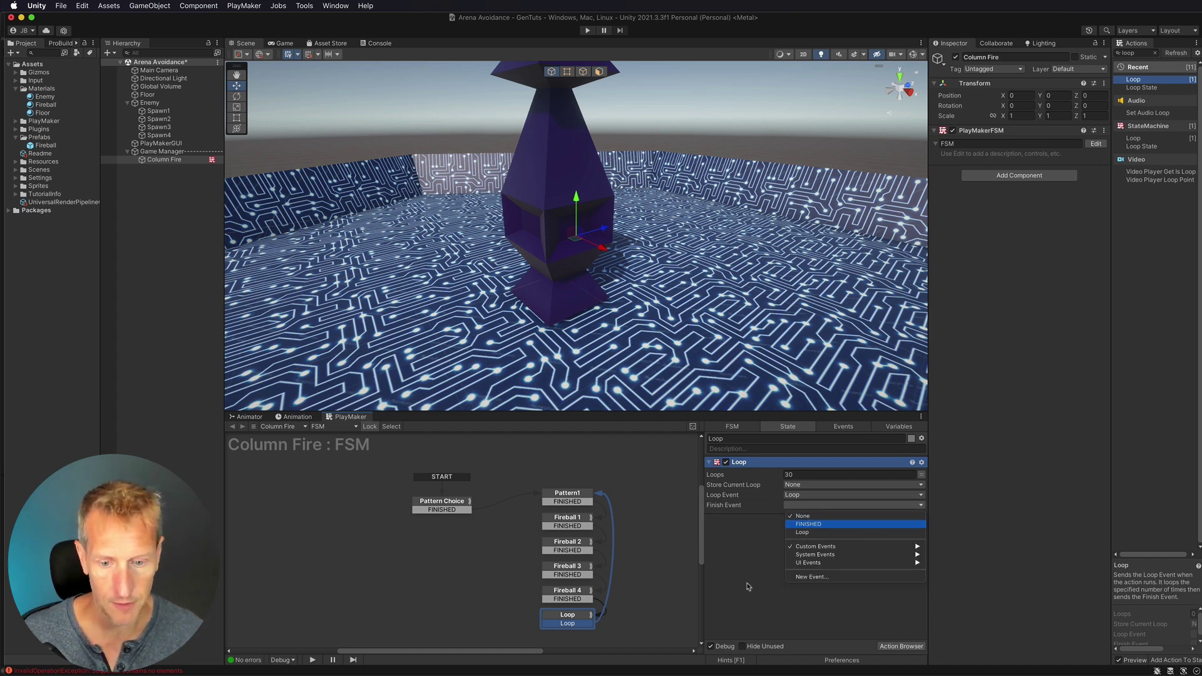
pyautogui.click(746, 520)
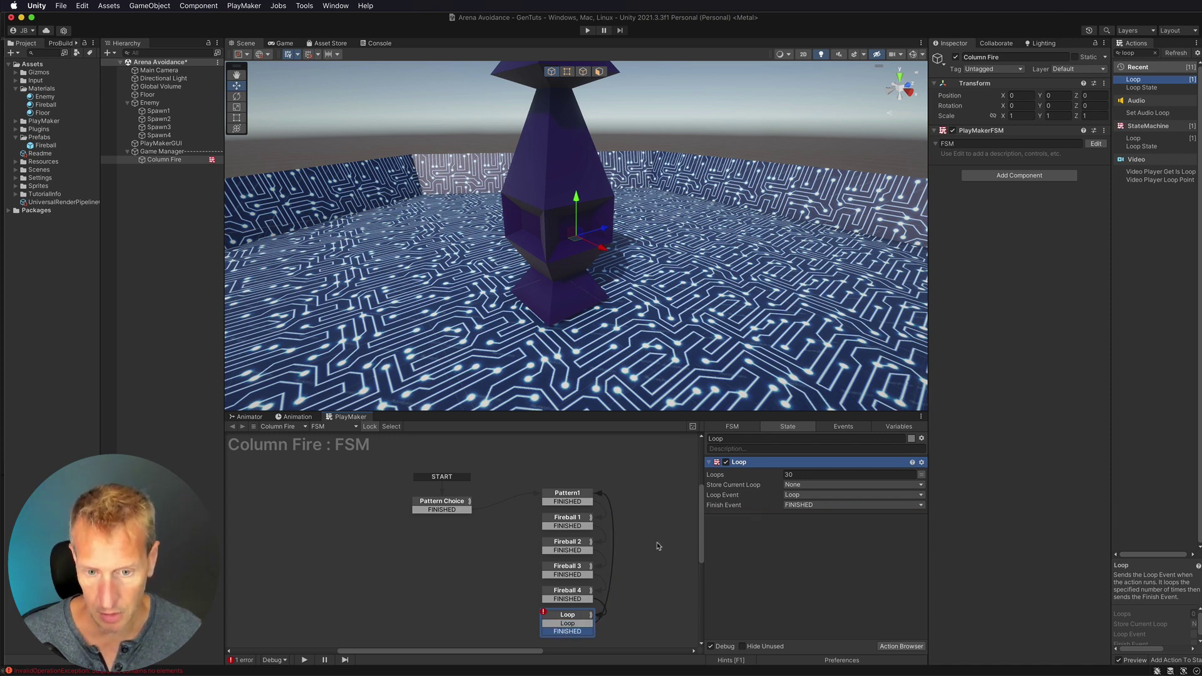
pyautogui.moveTo(565, 634); pyautogui.dragTo(441, 502)
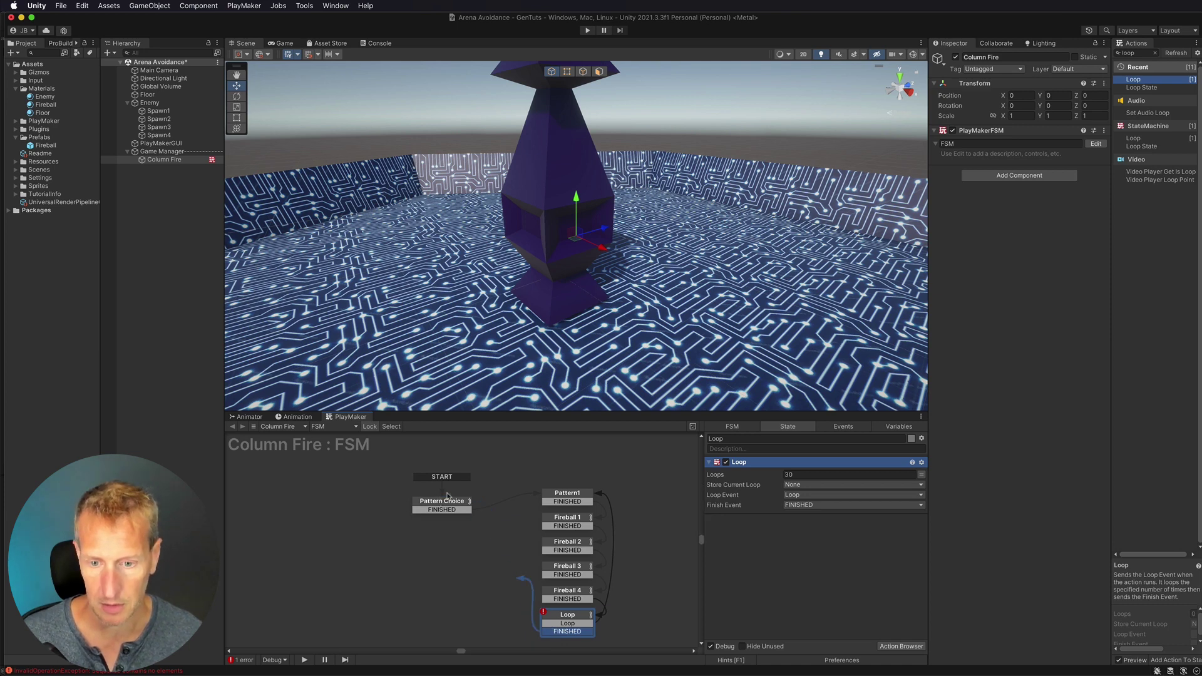
pyautogui.moveTo(554, 636); pyautogui.dragTo(443, 502)
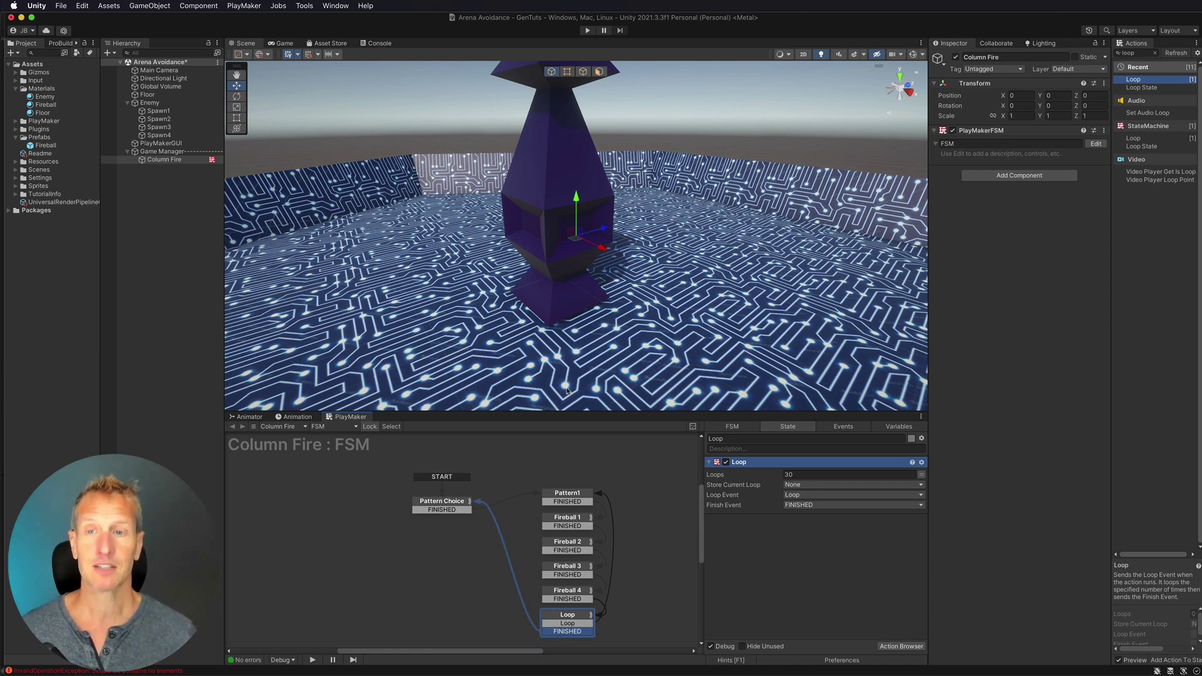
# - Run the game to test the Column Fire pattern
pyautogui.click(586, 30)
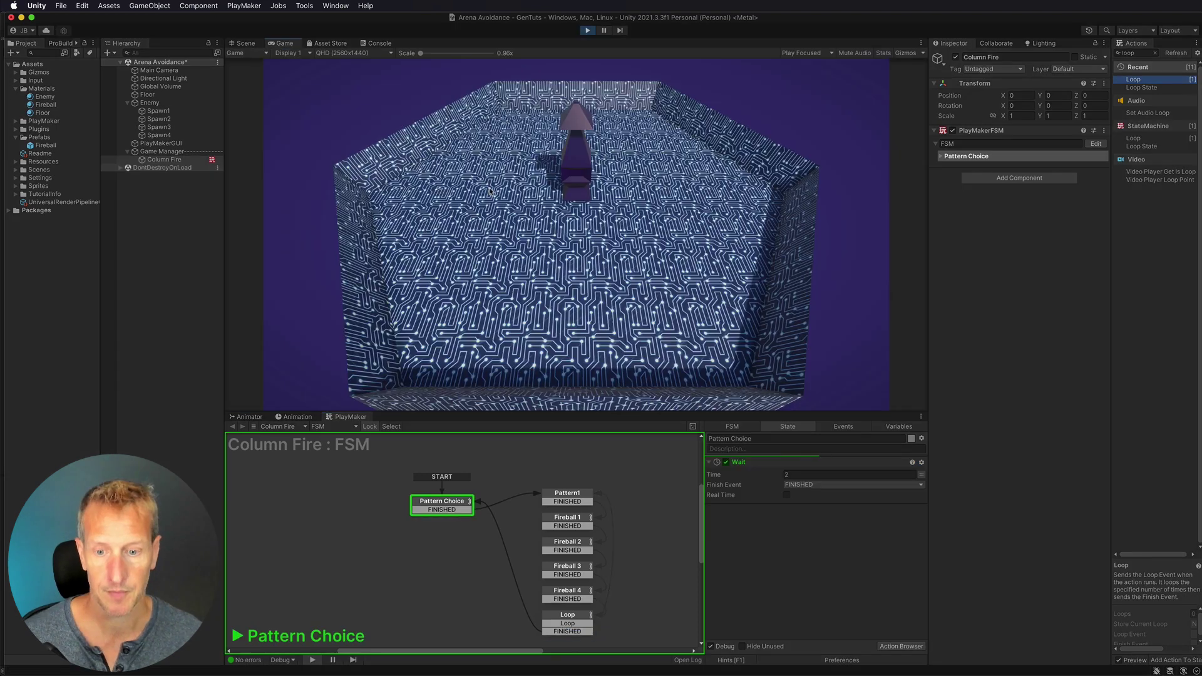